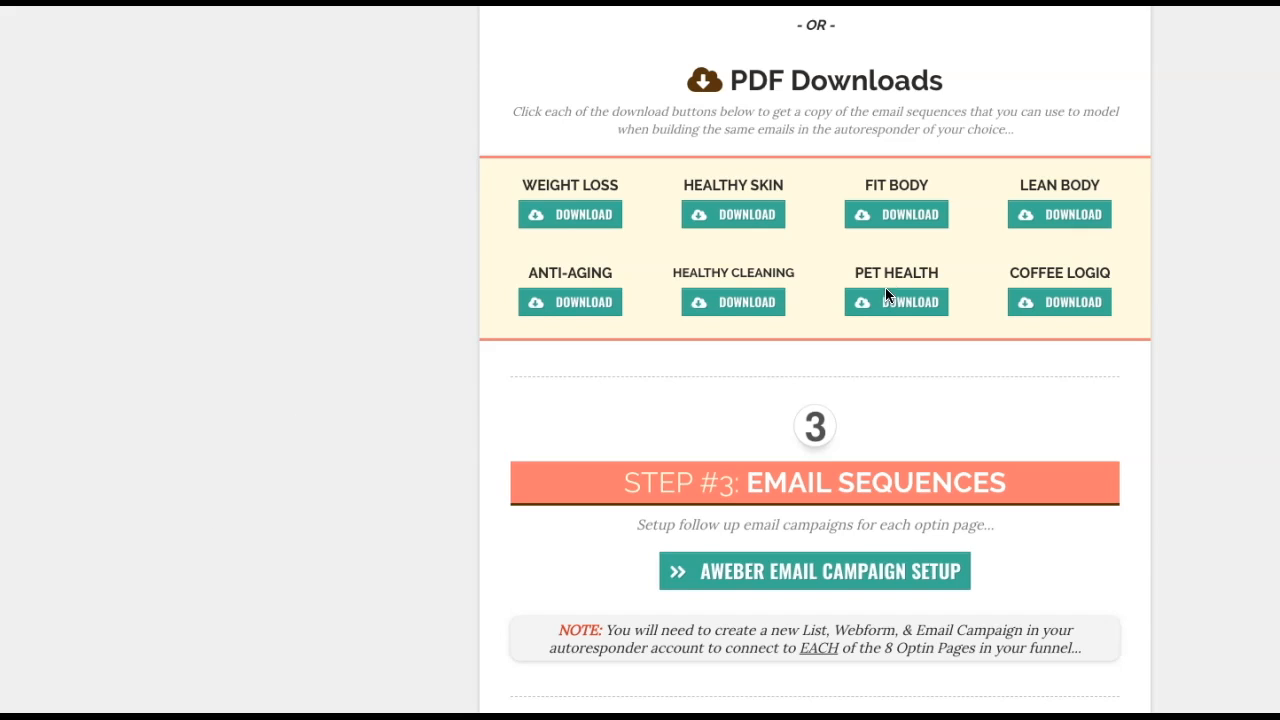
Scroll up the funnel resources page to the Aweber Share Codes for the eight niche campaigns
scroll(904, 161, up, 1)
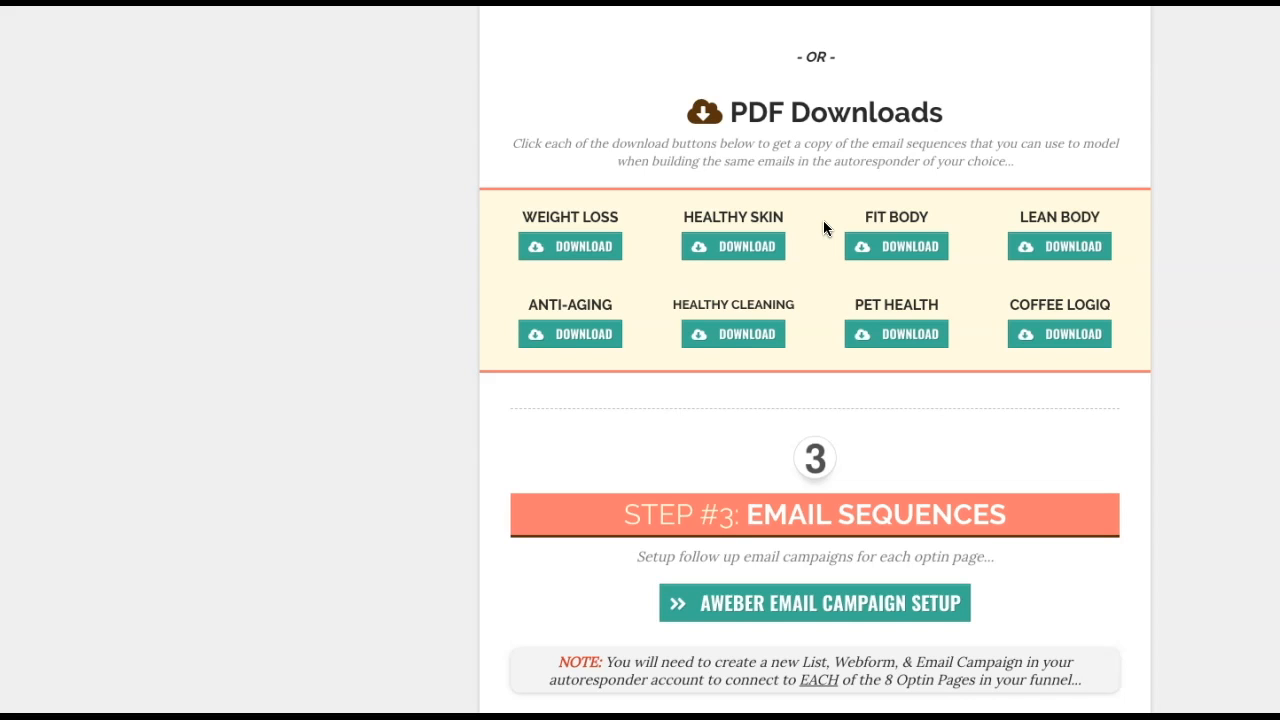
scroll(823, 228, up, 3)
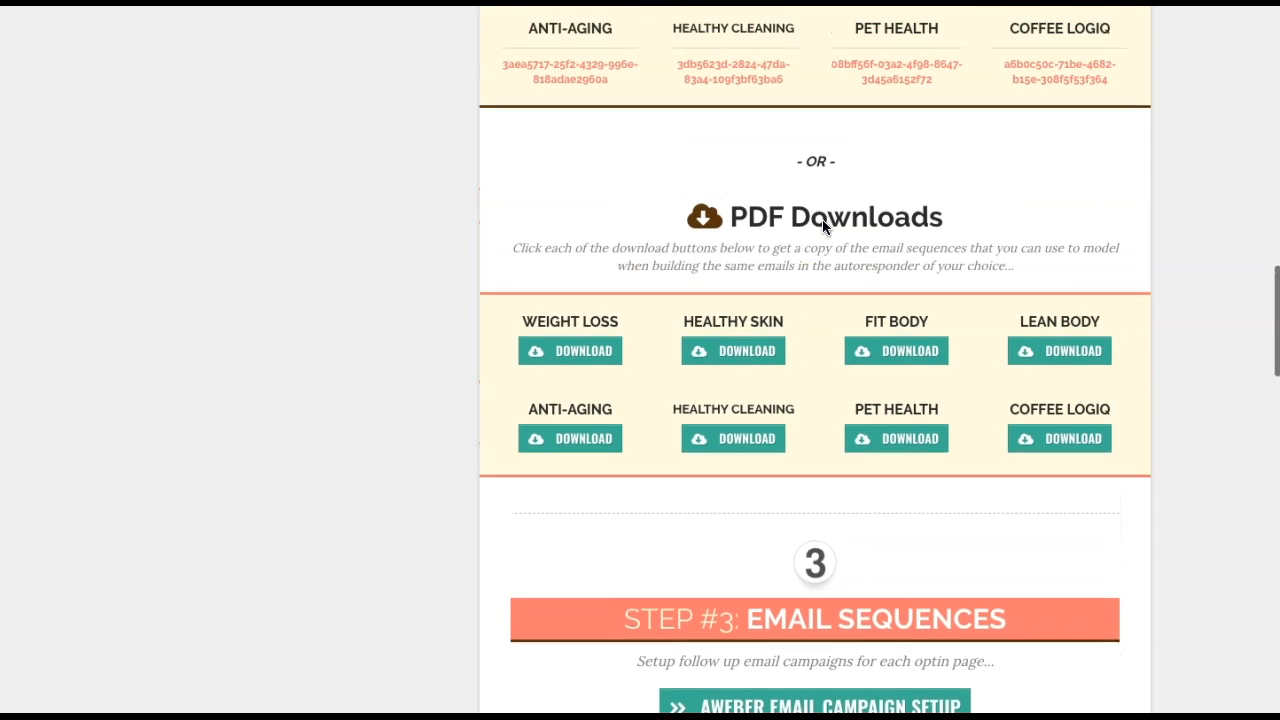
scroll(821, 228, up, 2)
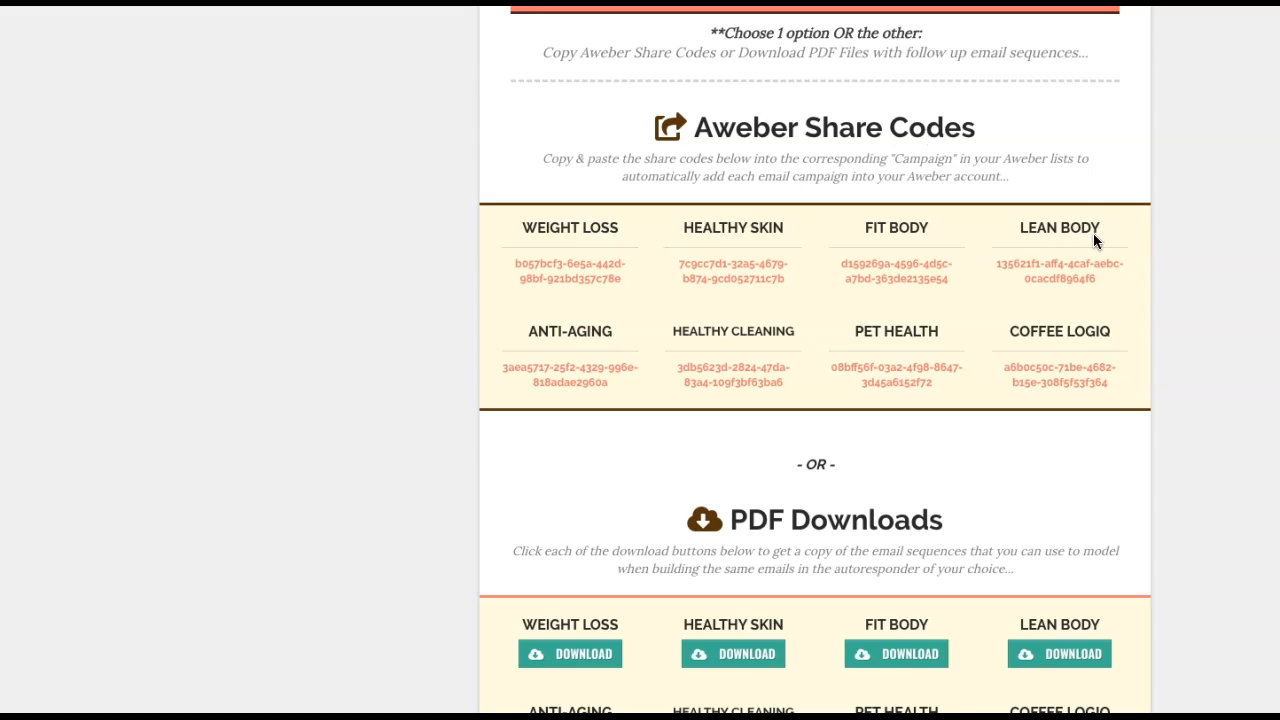
Select the full Weight Loss Aweber share code, then switch to the AWeber account
triple_click(628, 275)
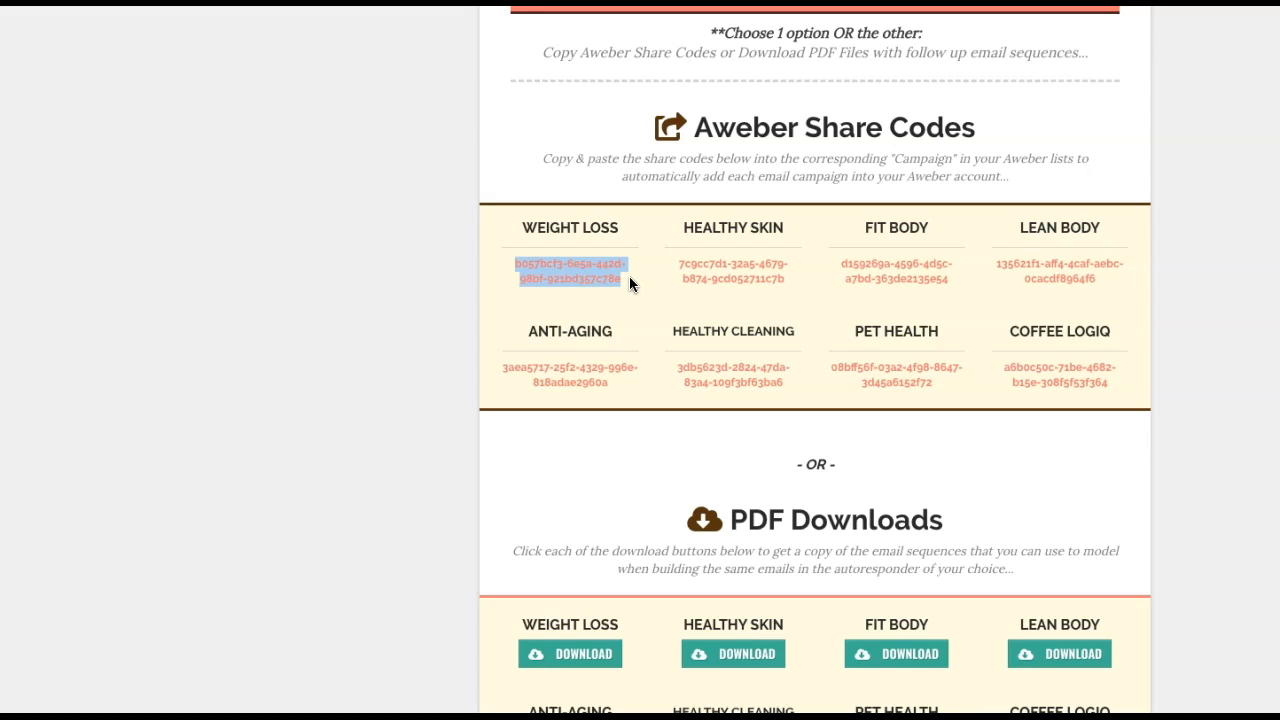
scroll(629, 275, down, 1)
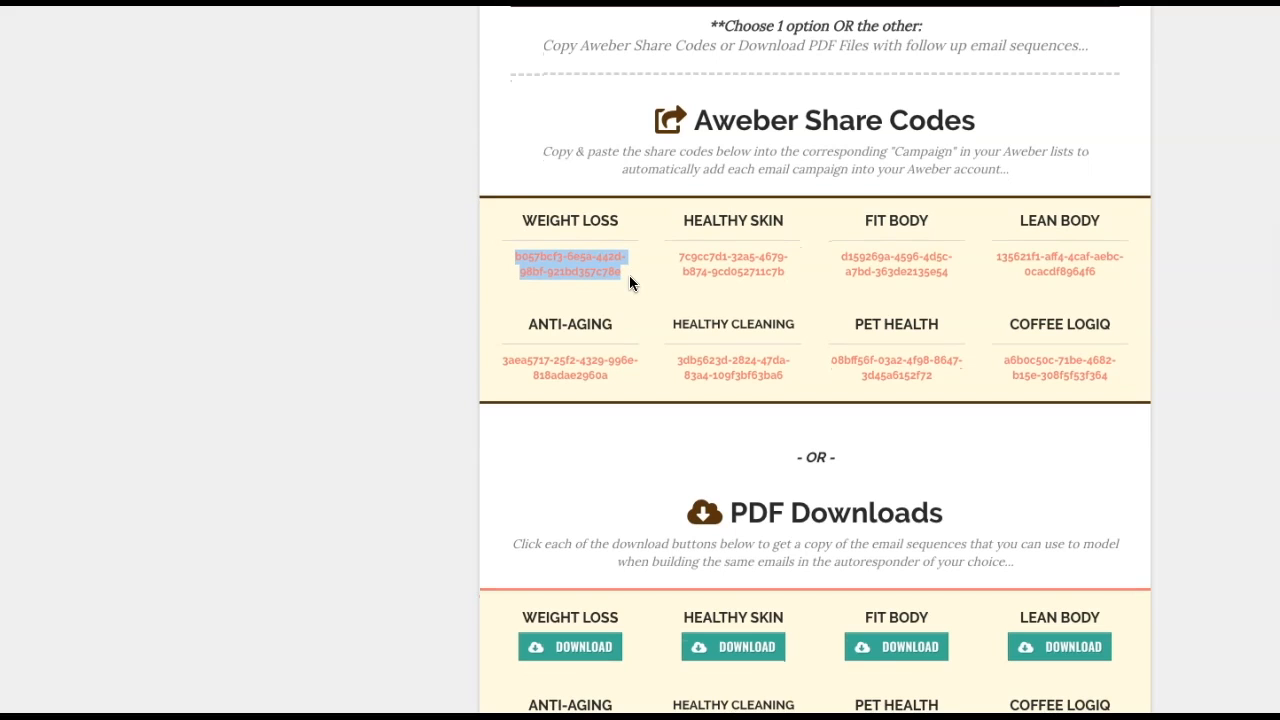
click(633, 273)
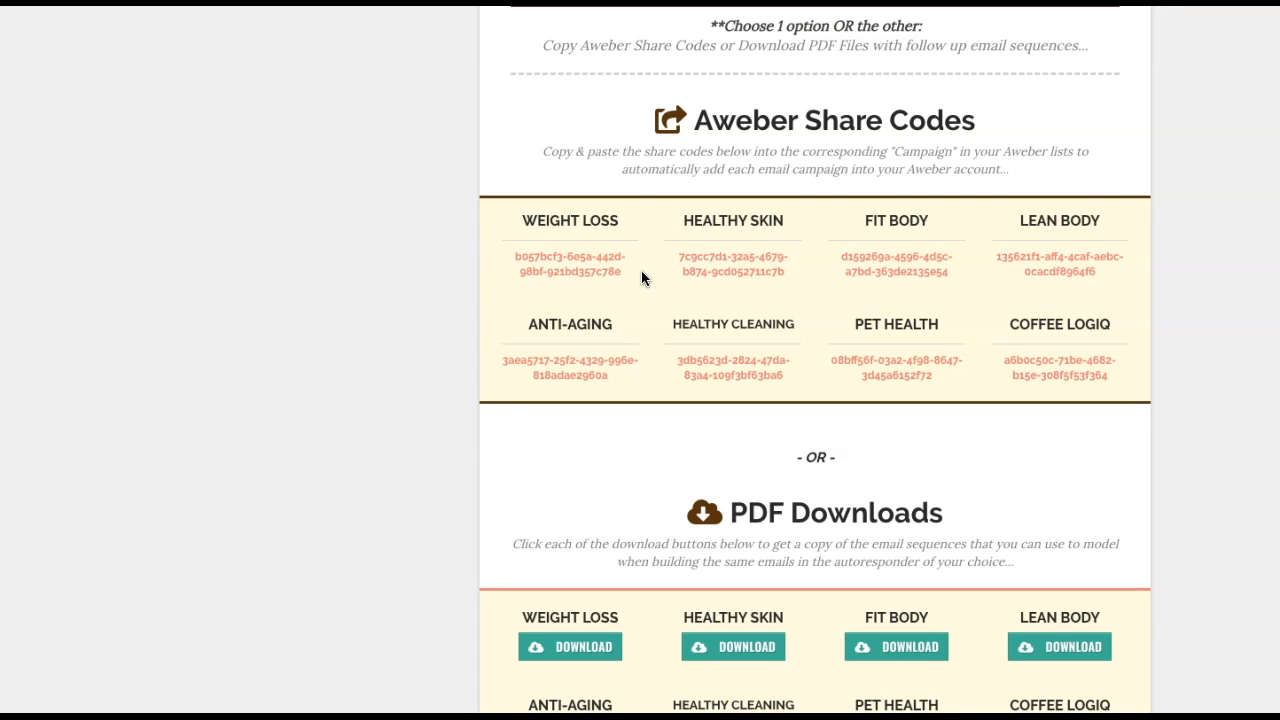
scroll(642, 278, up, 1)
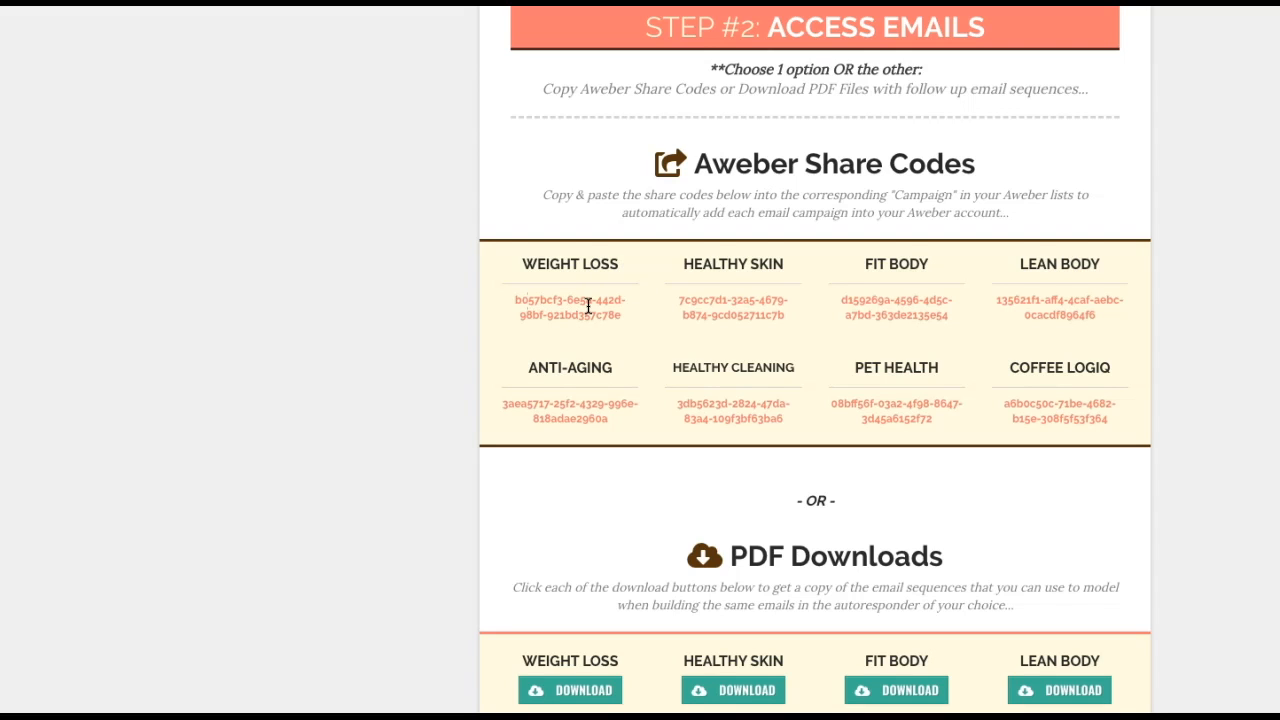
drag(622, 318, 517, 306)
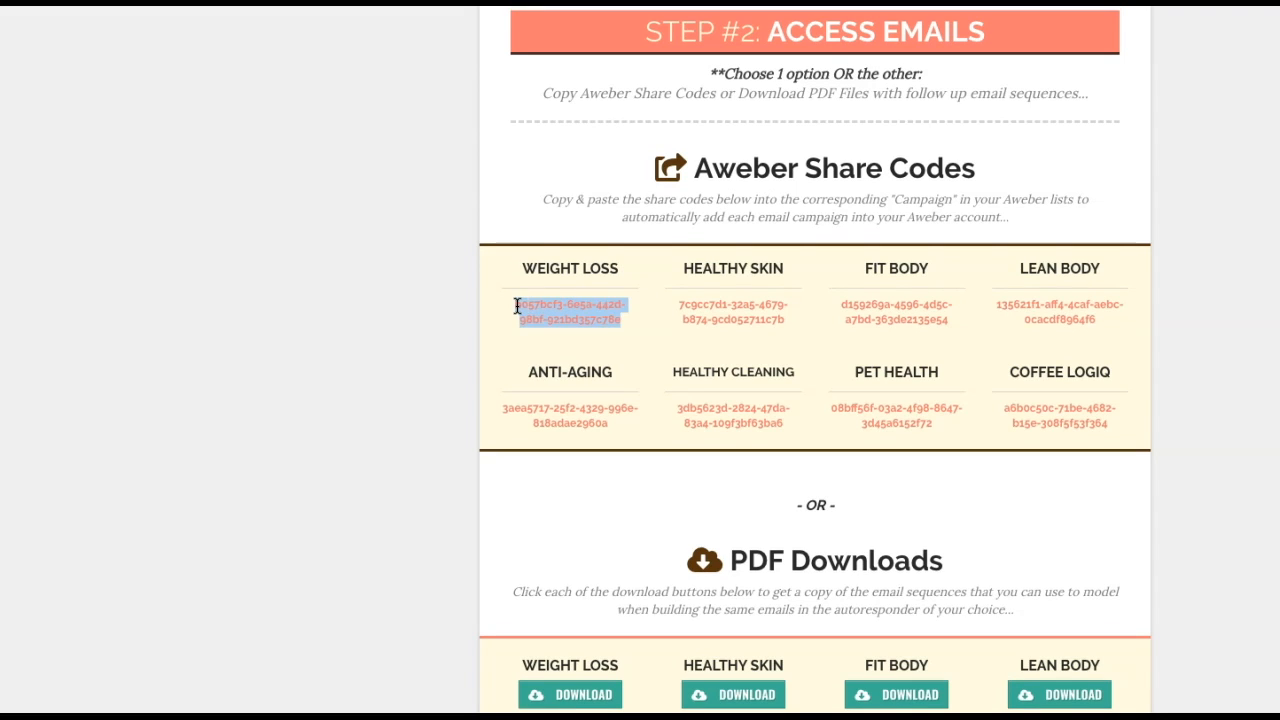
click(612, 2)
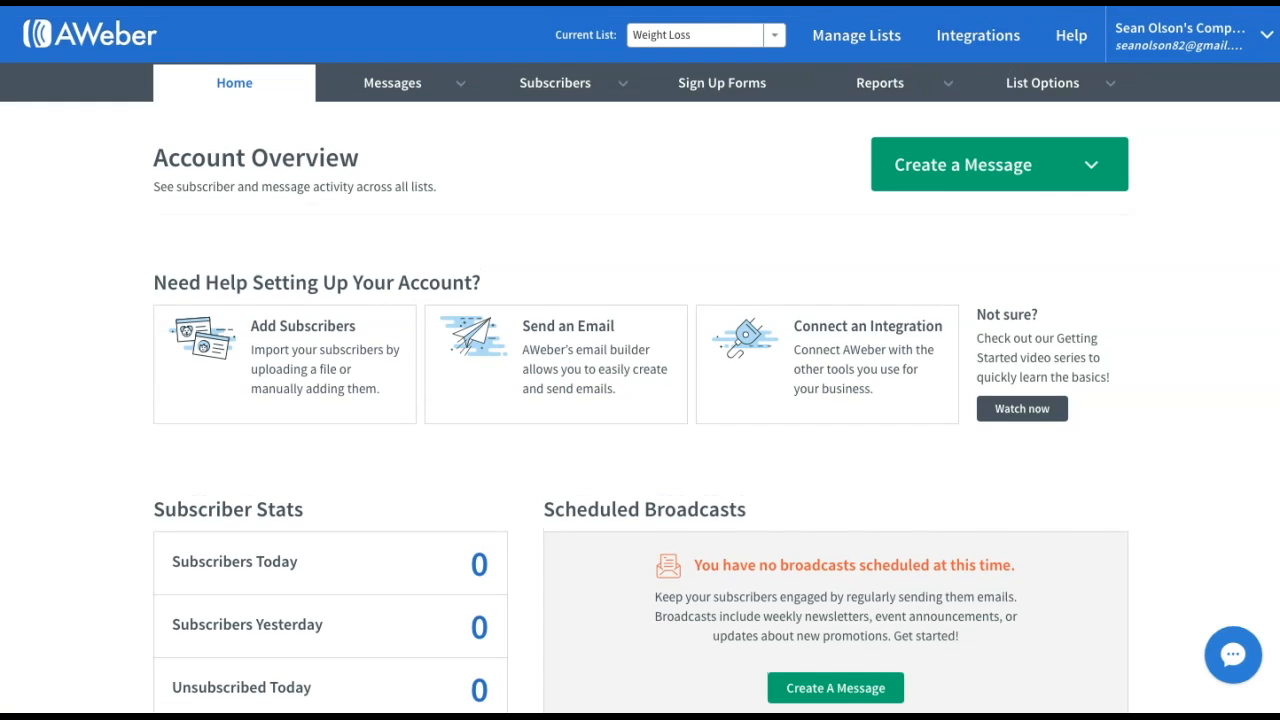
Start a new list from Manage Lists and continue past the company and sender details
click(855, 38)
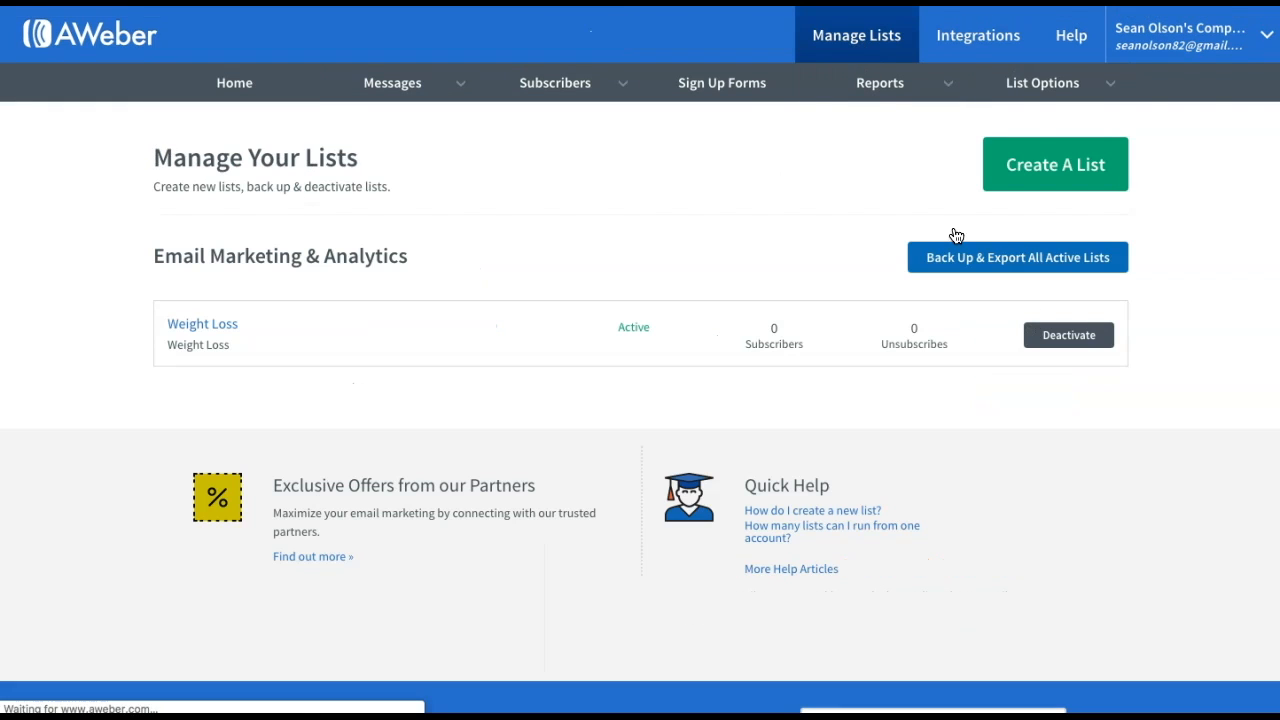
click(1067, 179)
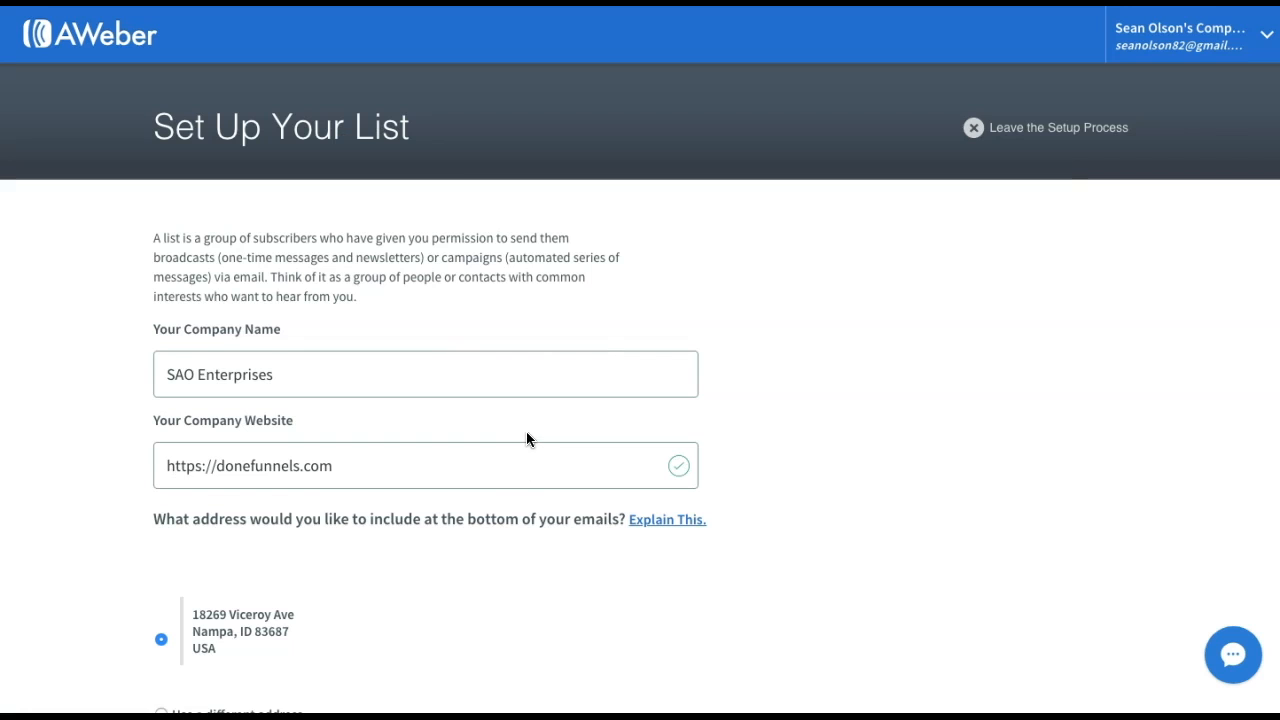
scroll(527, 440, down, 1)
scroll(526, 438, down, 5)
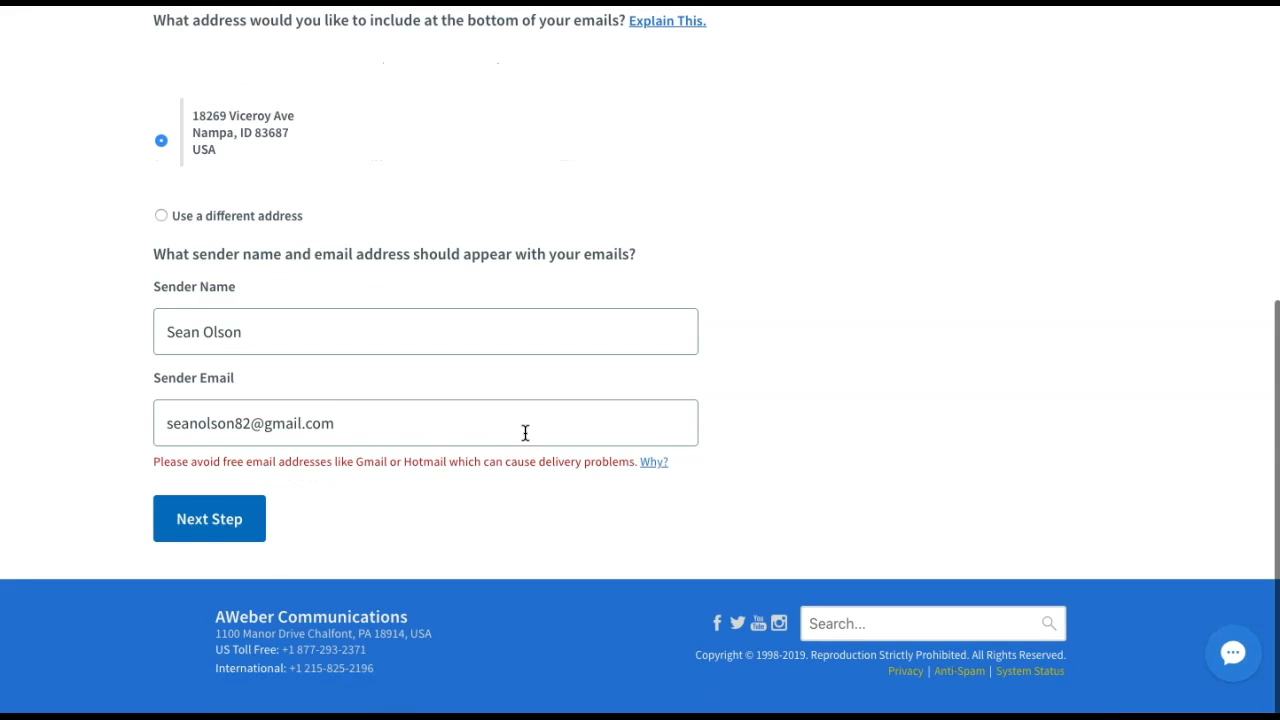
click(238, 502)
Name the list 'Weight Loss For Life', describe it as 'Weight Loss', and approve the confirmation message
click(337, 325)
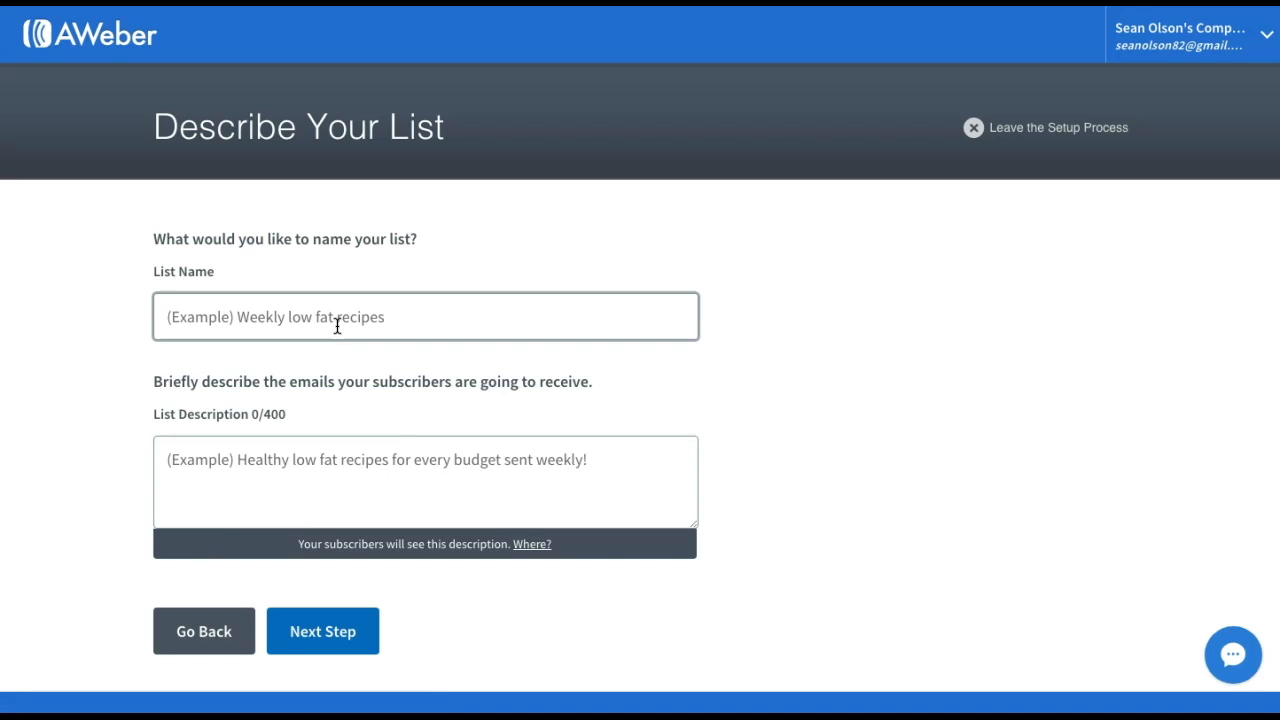
text(Wei)
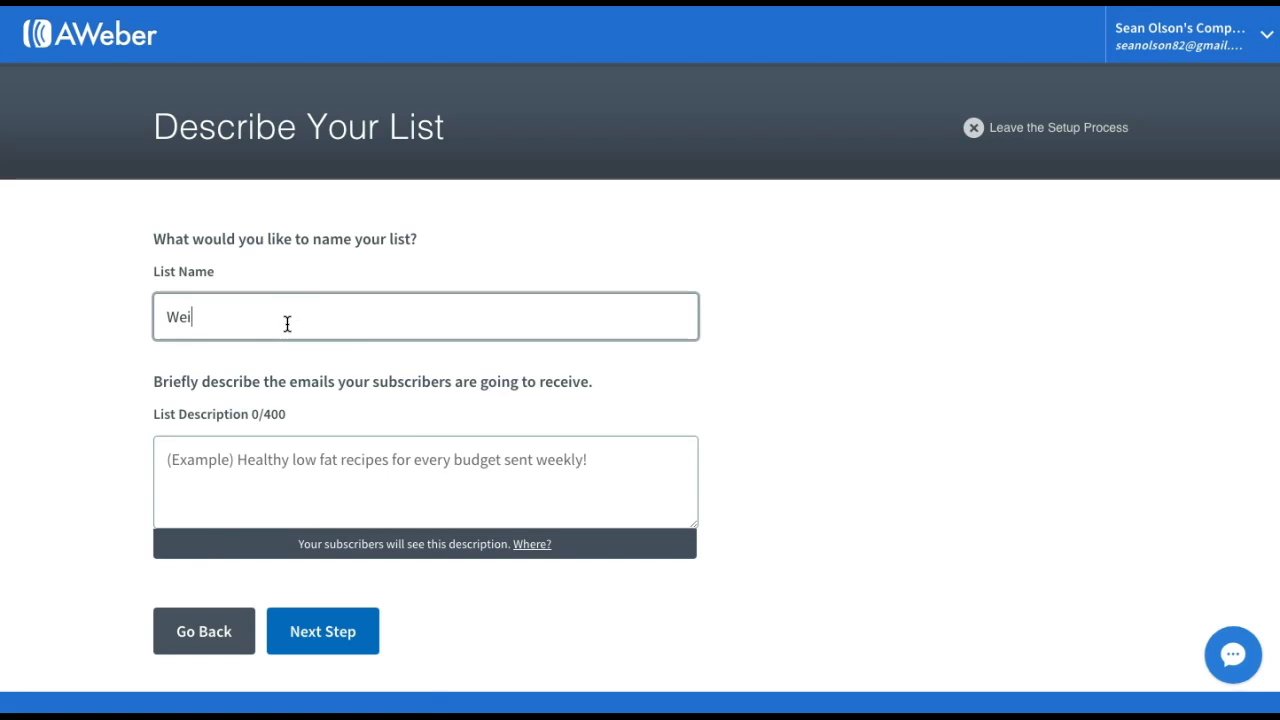
text(ght Loss For Life)
key(Tab)
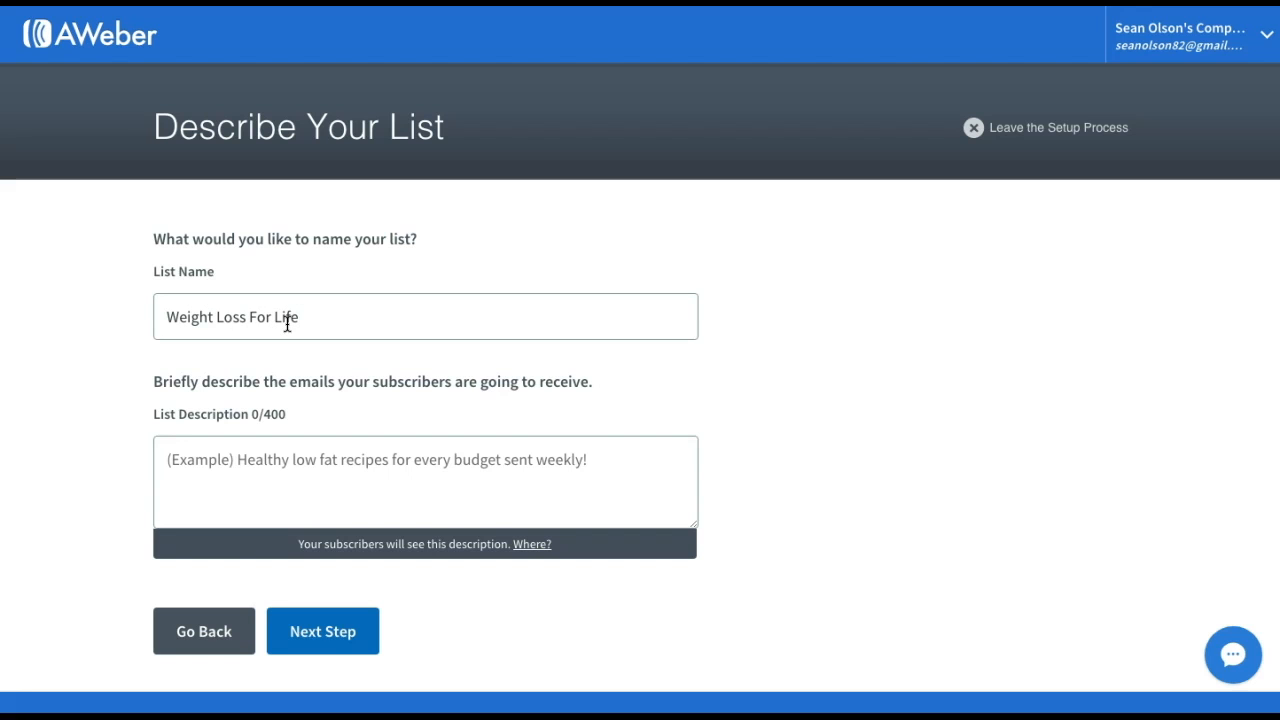
text(Weight Loss)
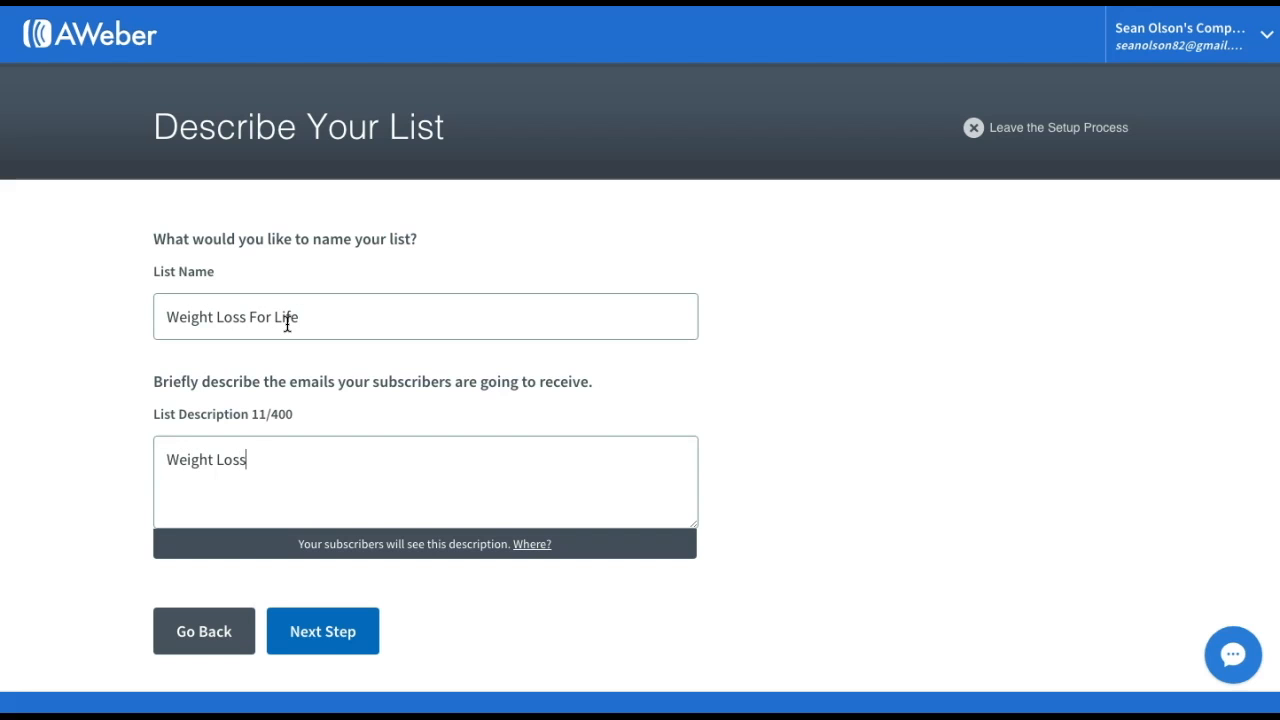
click(316, 631)
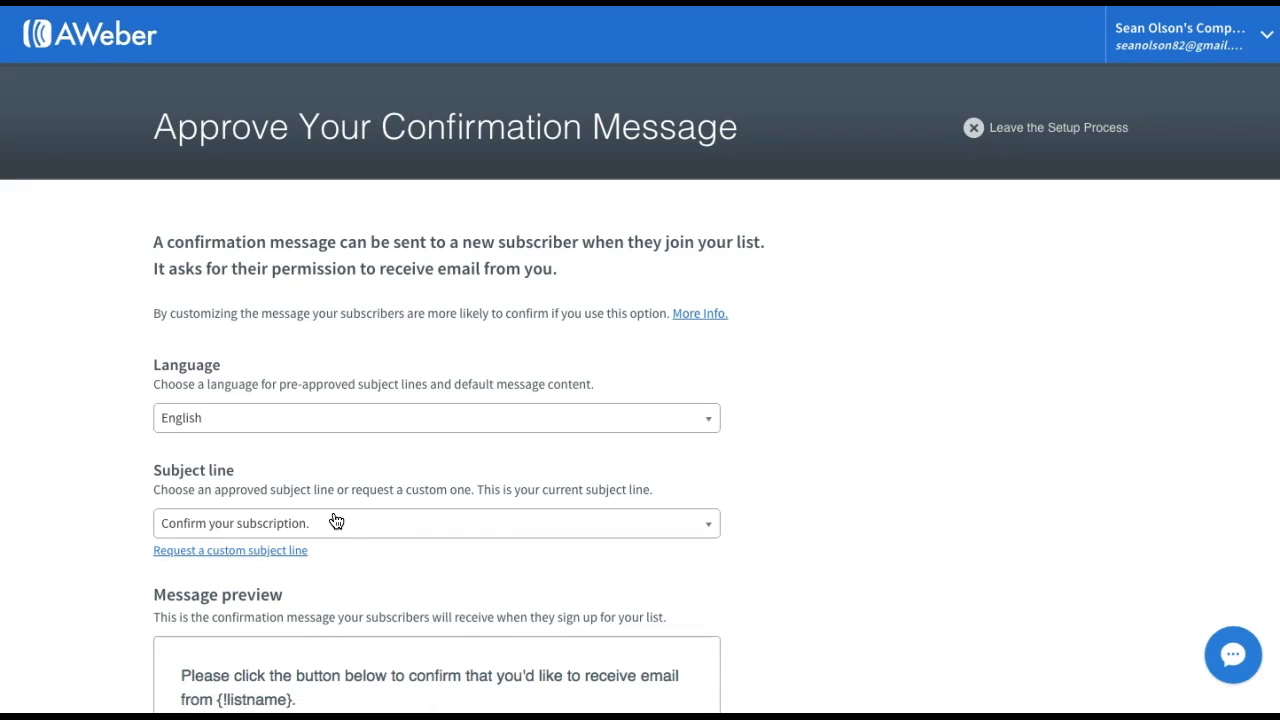
scroll(329, 520, down, 3)
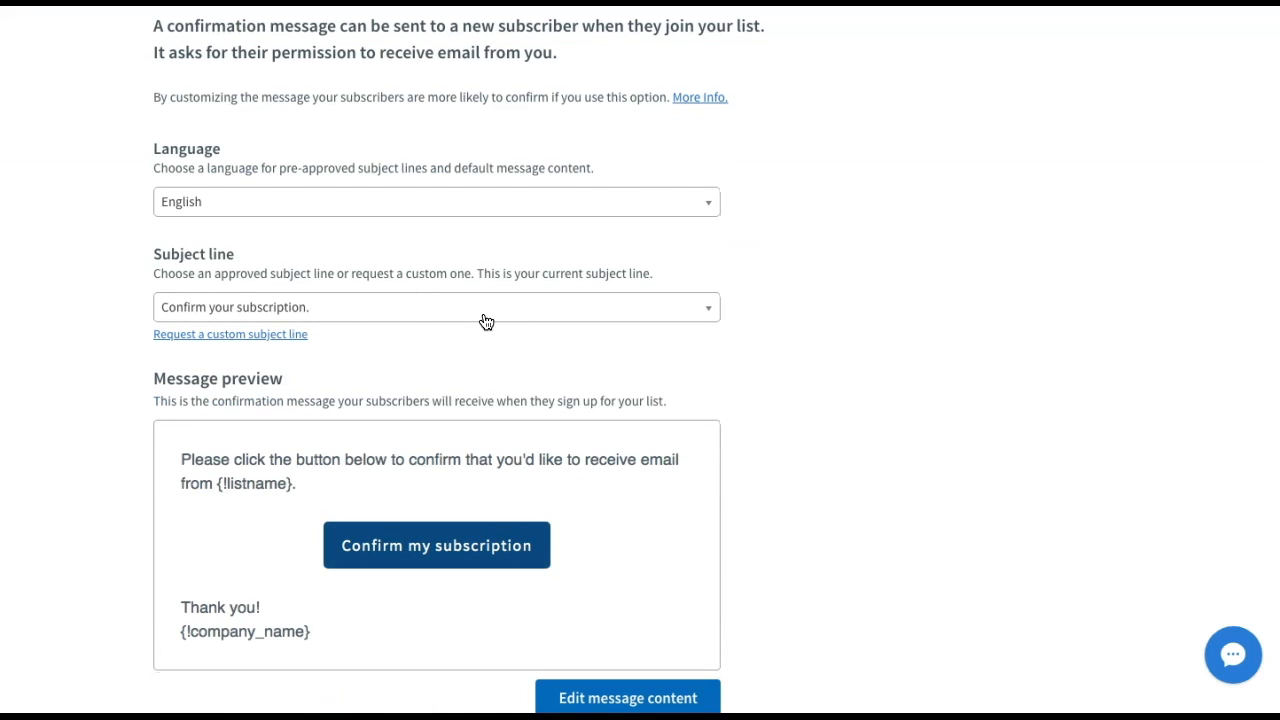
scroll(677, 400, down, 2)
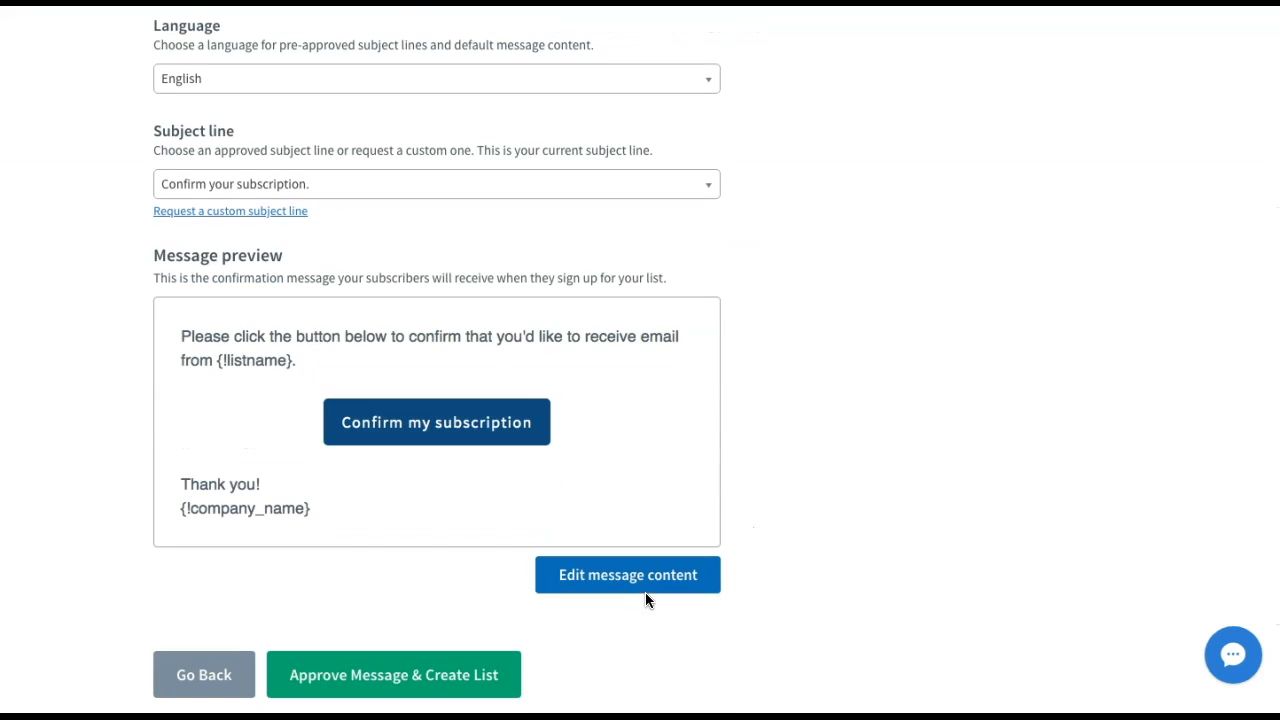
scroll(420, 605, down, 1)
click(380, 590)
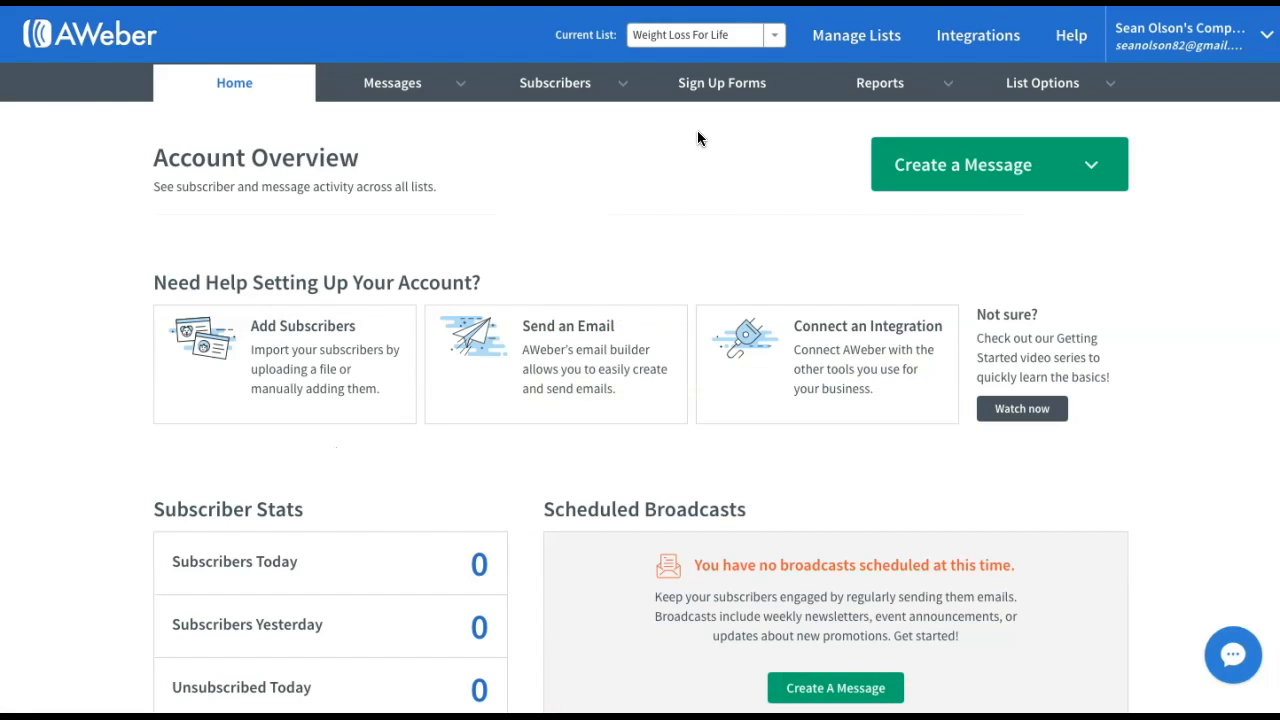
Turn off confirmed opt-in for sign-up forms in the list's Confirmation Message settings and save
mouse_move(1109, 90)
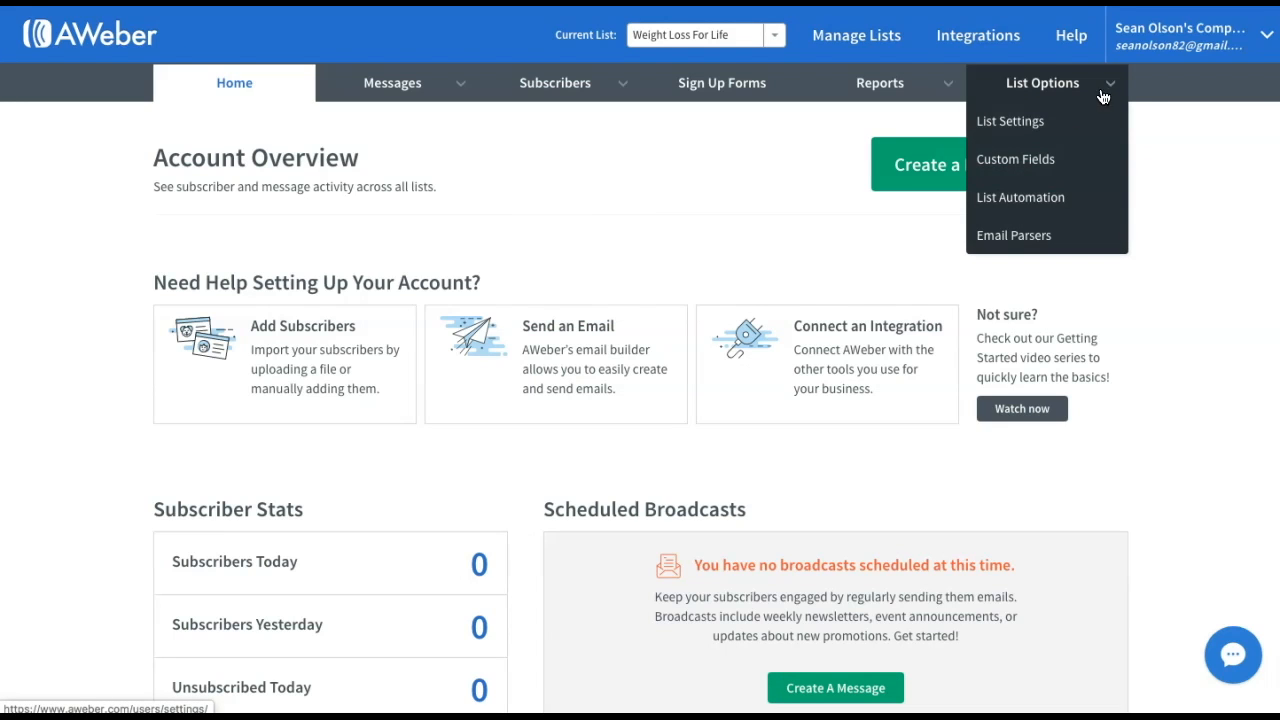
click(1030, 128)
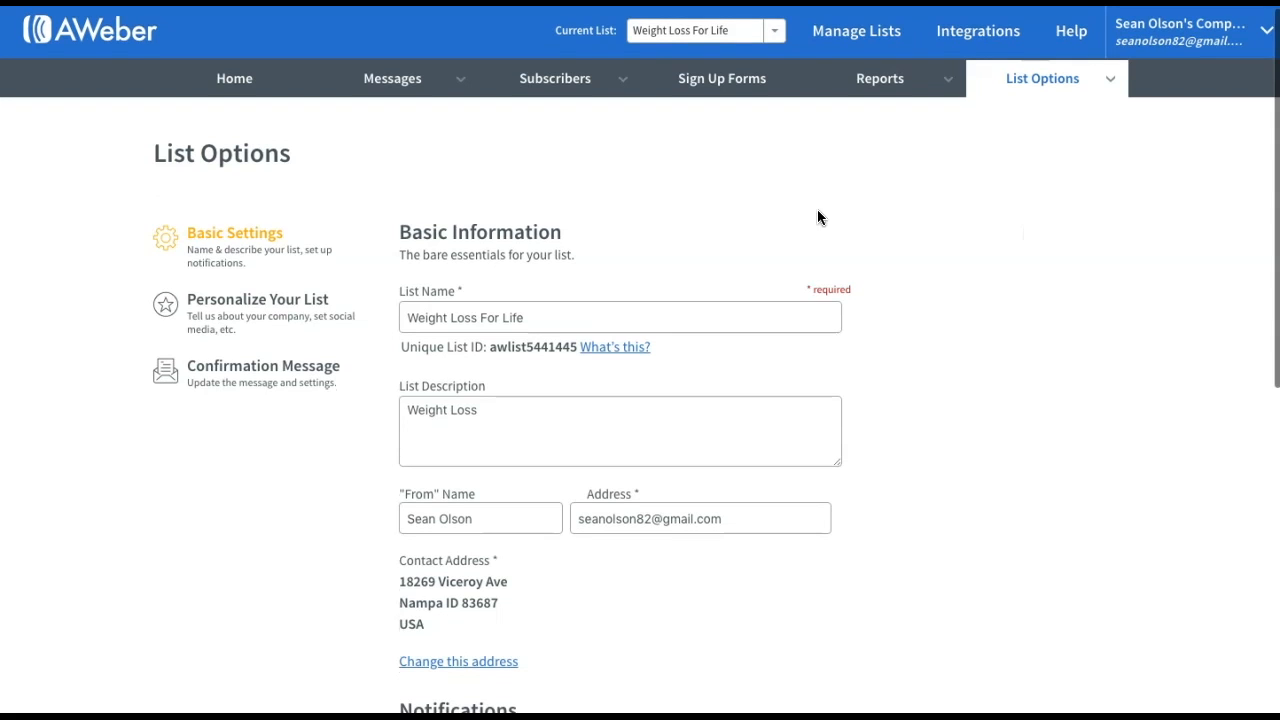
click(505, 322)
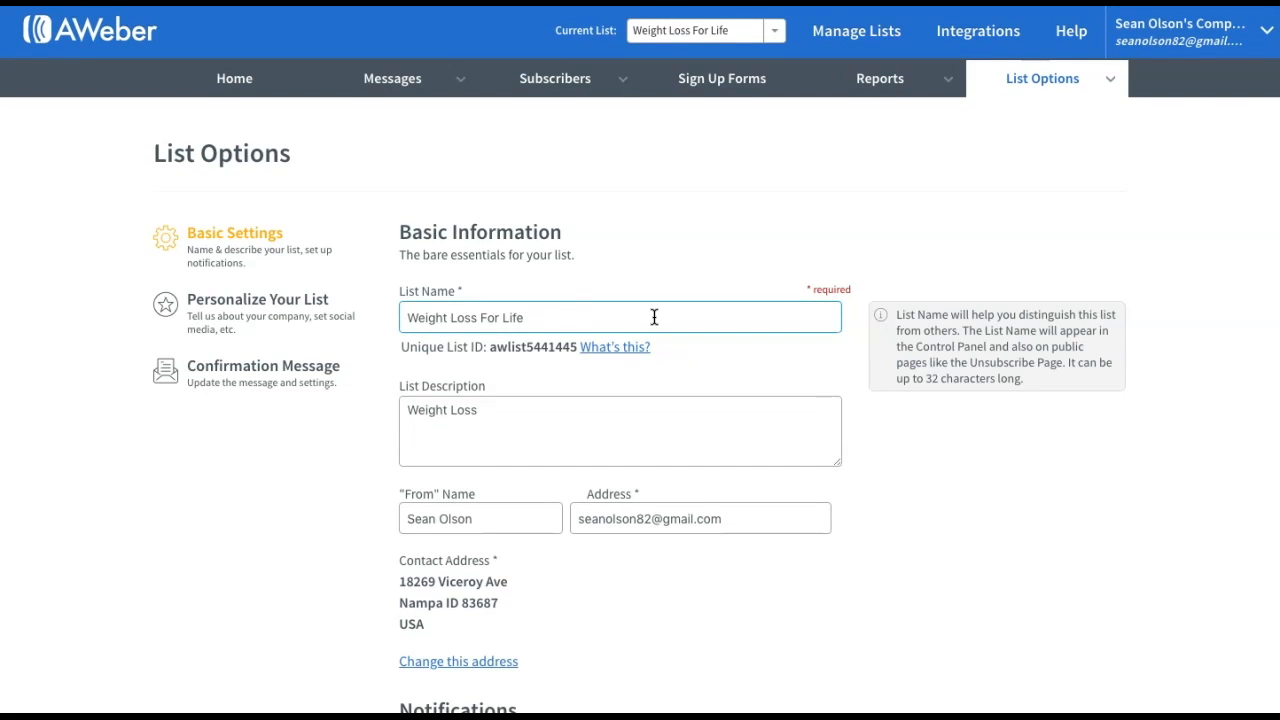
click(214, 368)
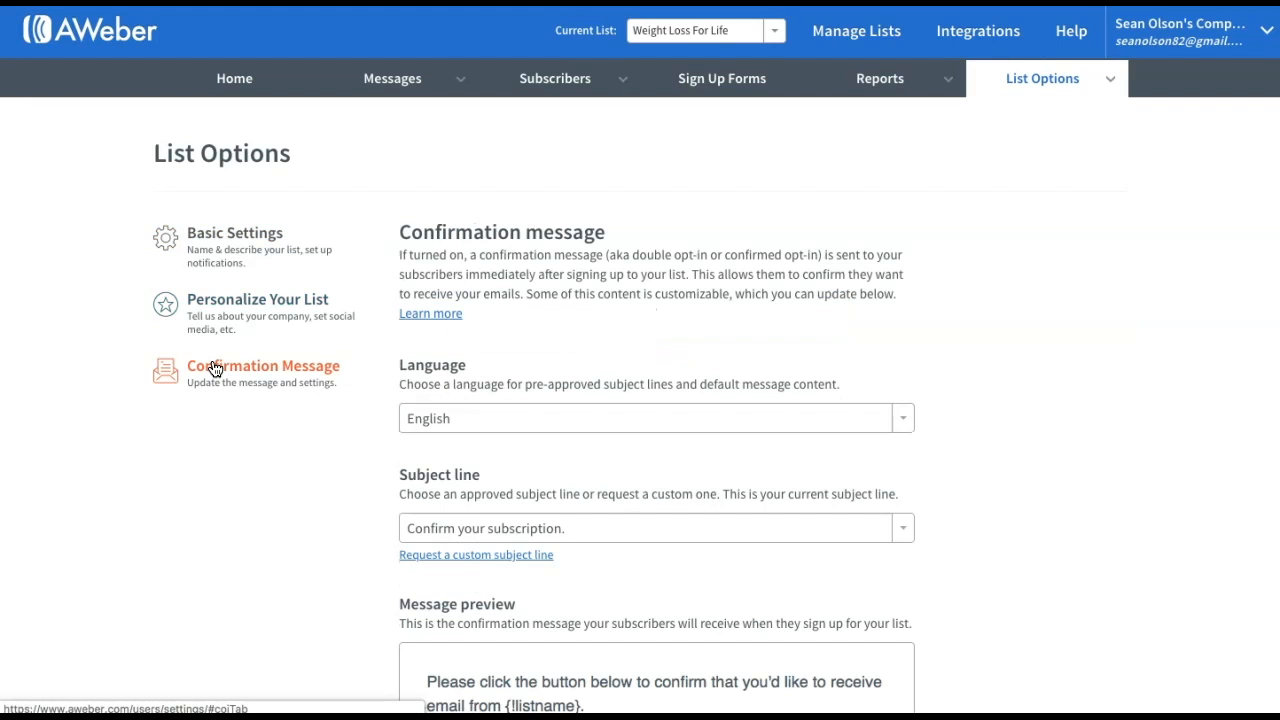
scroll(814, 340, down, 7)
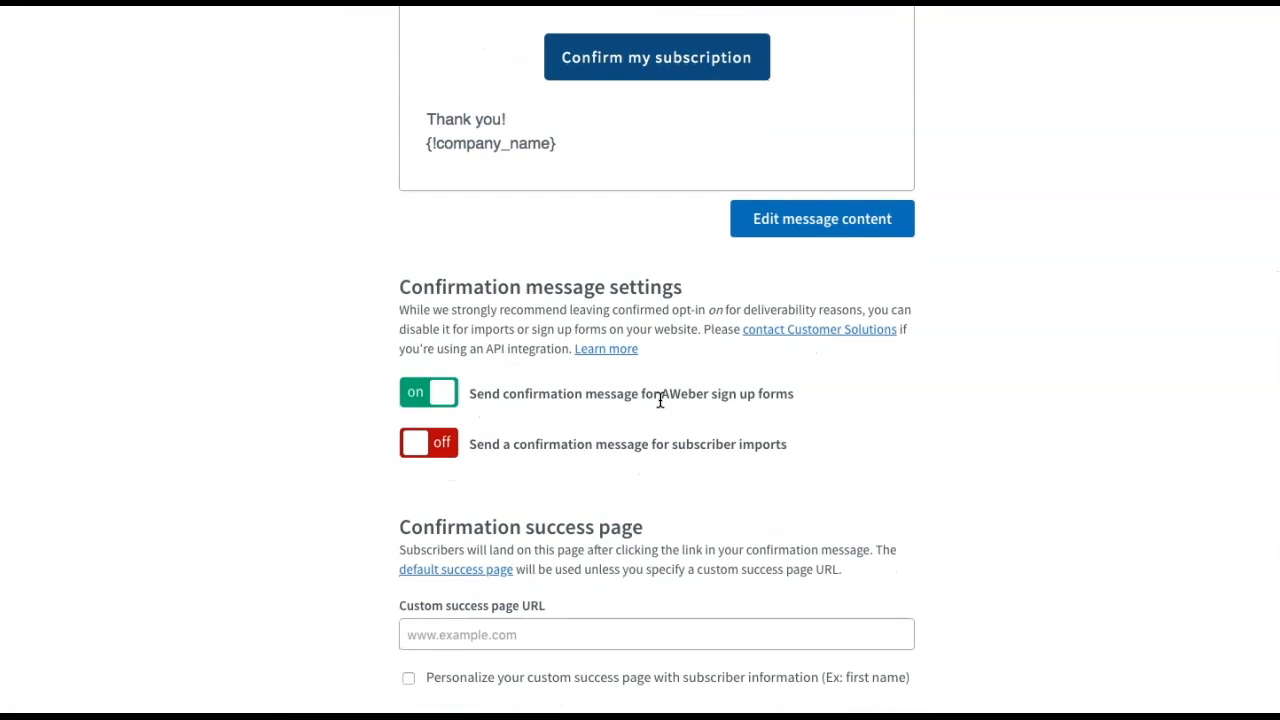
click(446, 398)
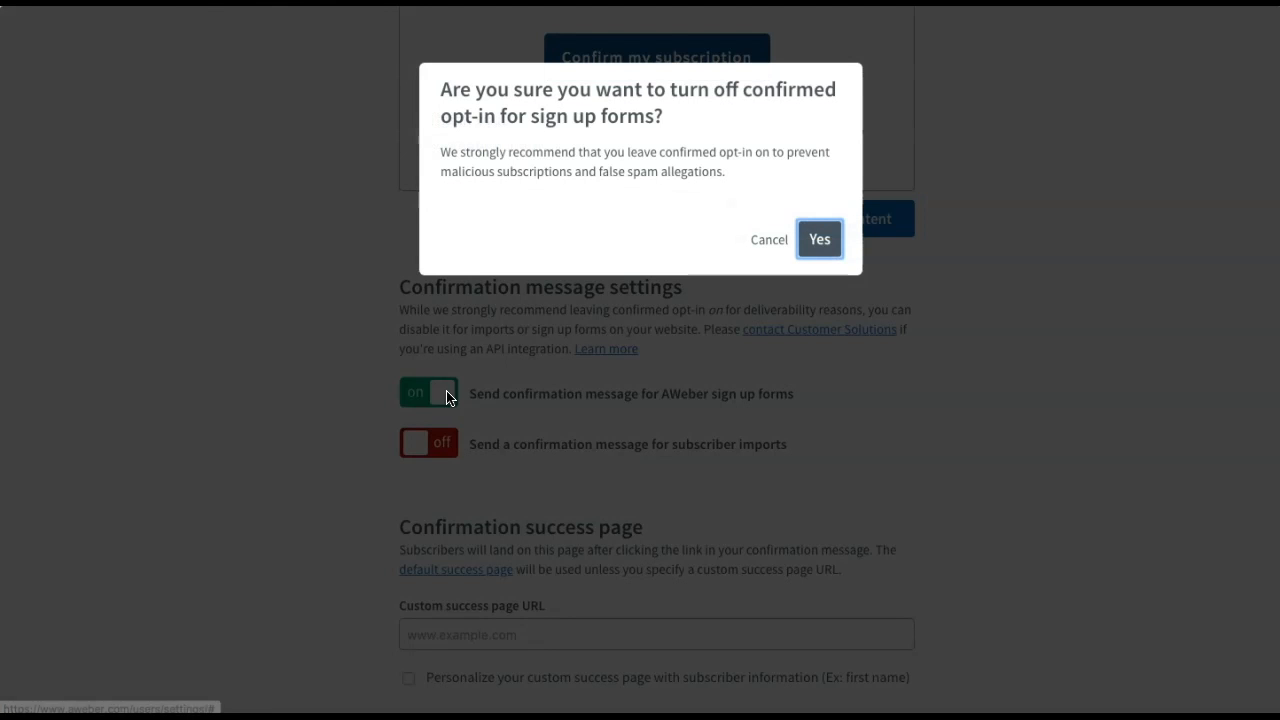
click(834, 244)
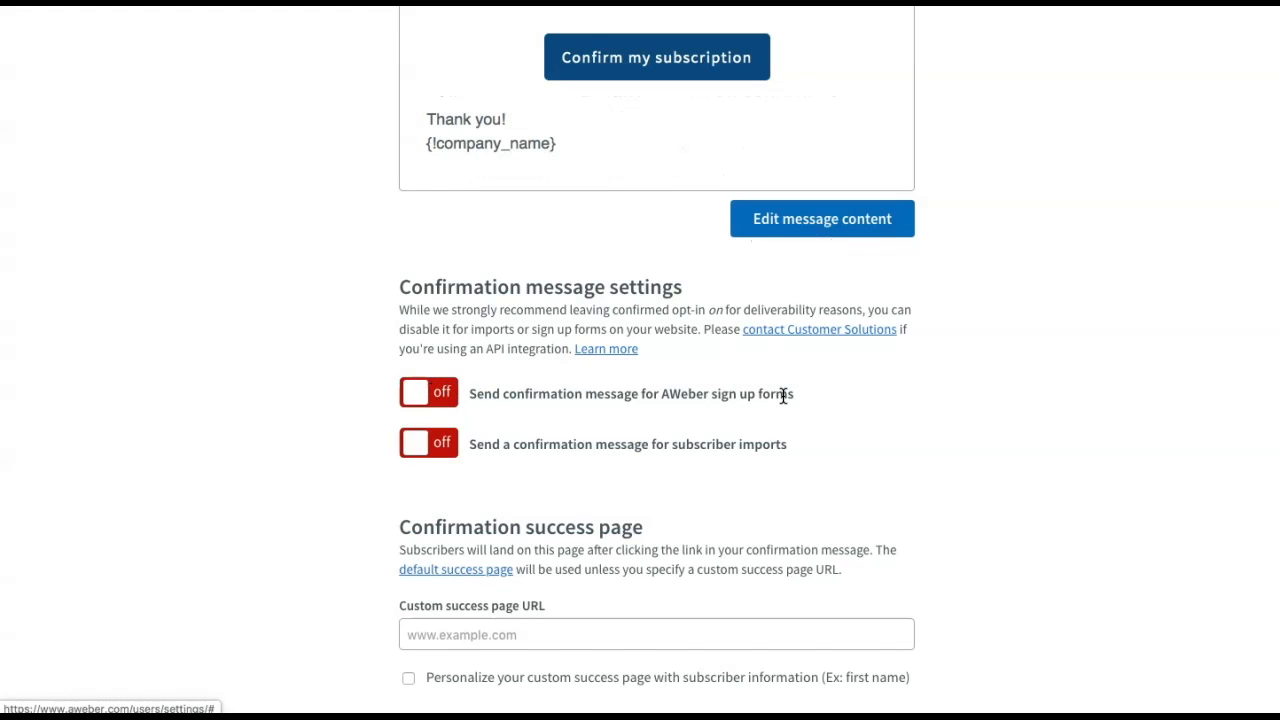
scroll(786, 394, down, 3)
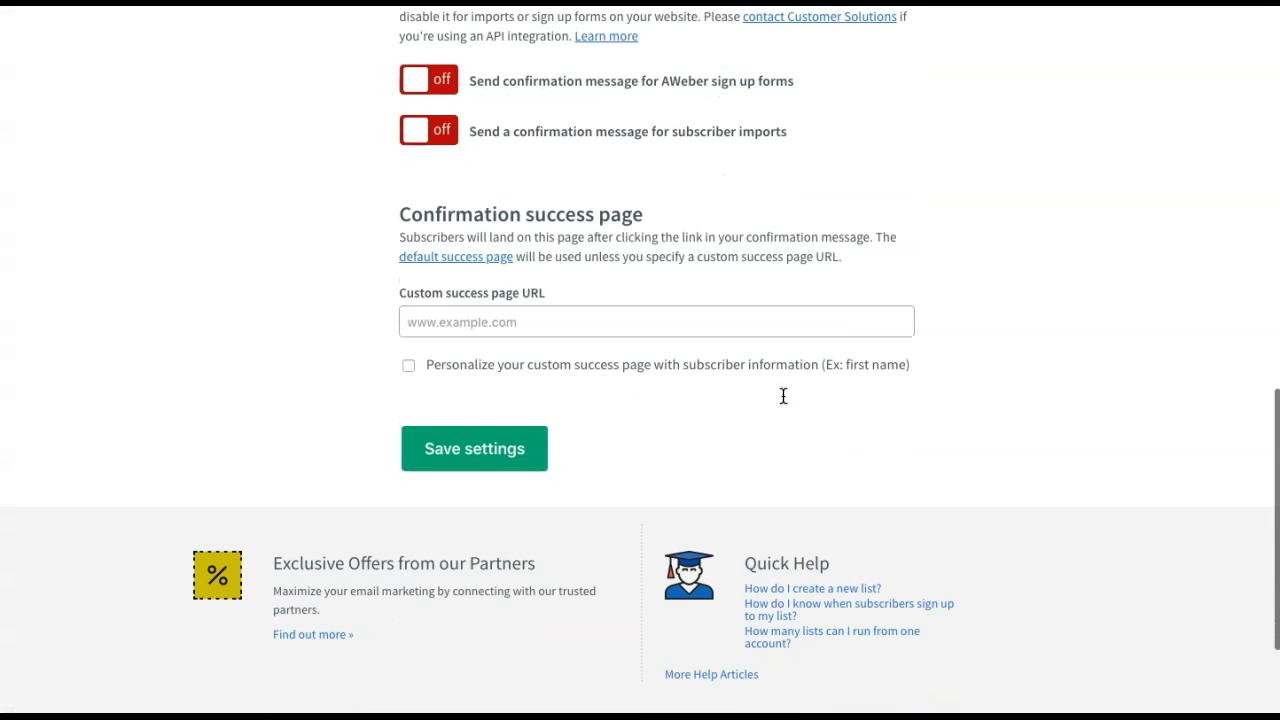
click(495, 450)
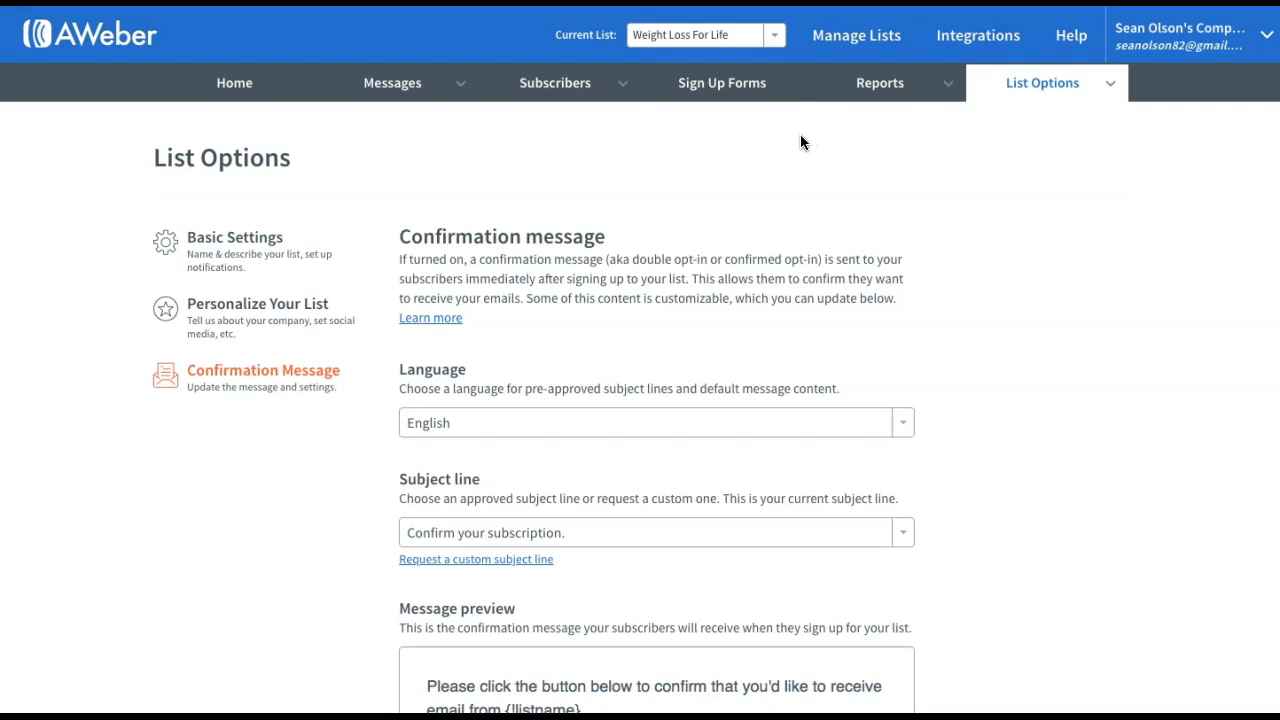
Start a new sign-up form from the Sign Up Forms section
click(724, 87)
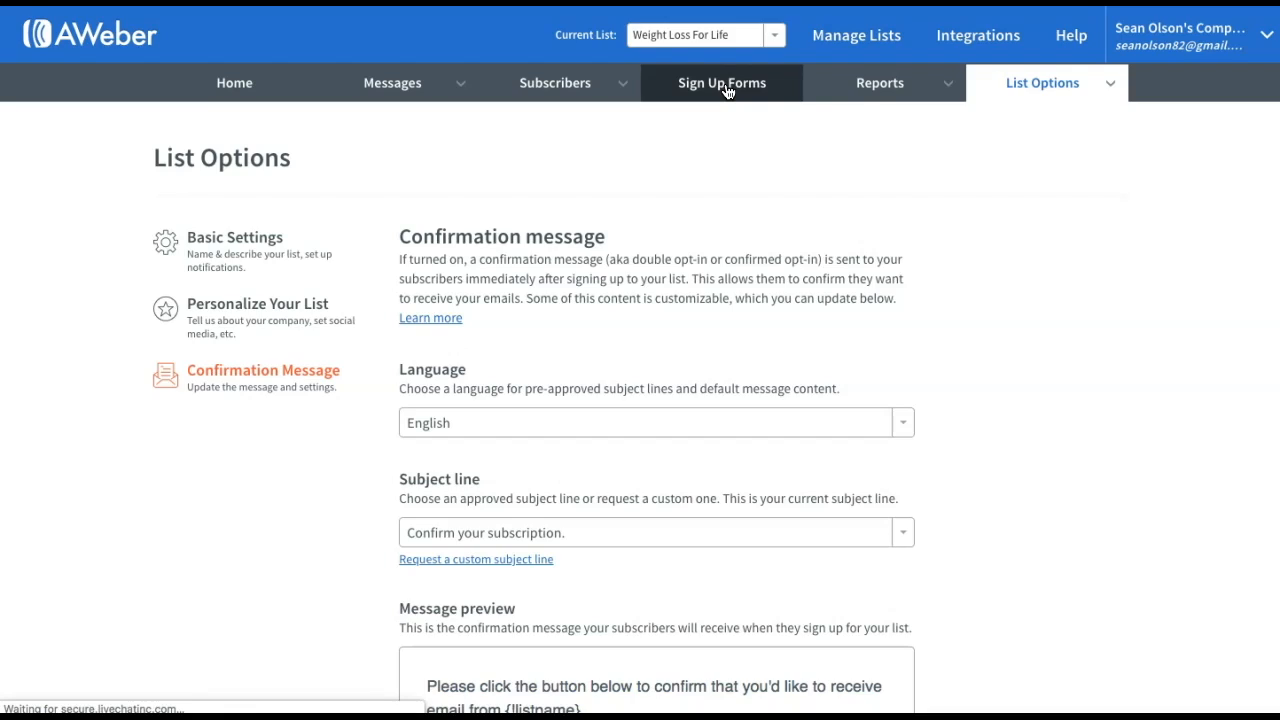
click(267, 598)
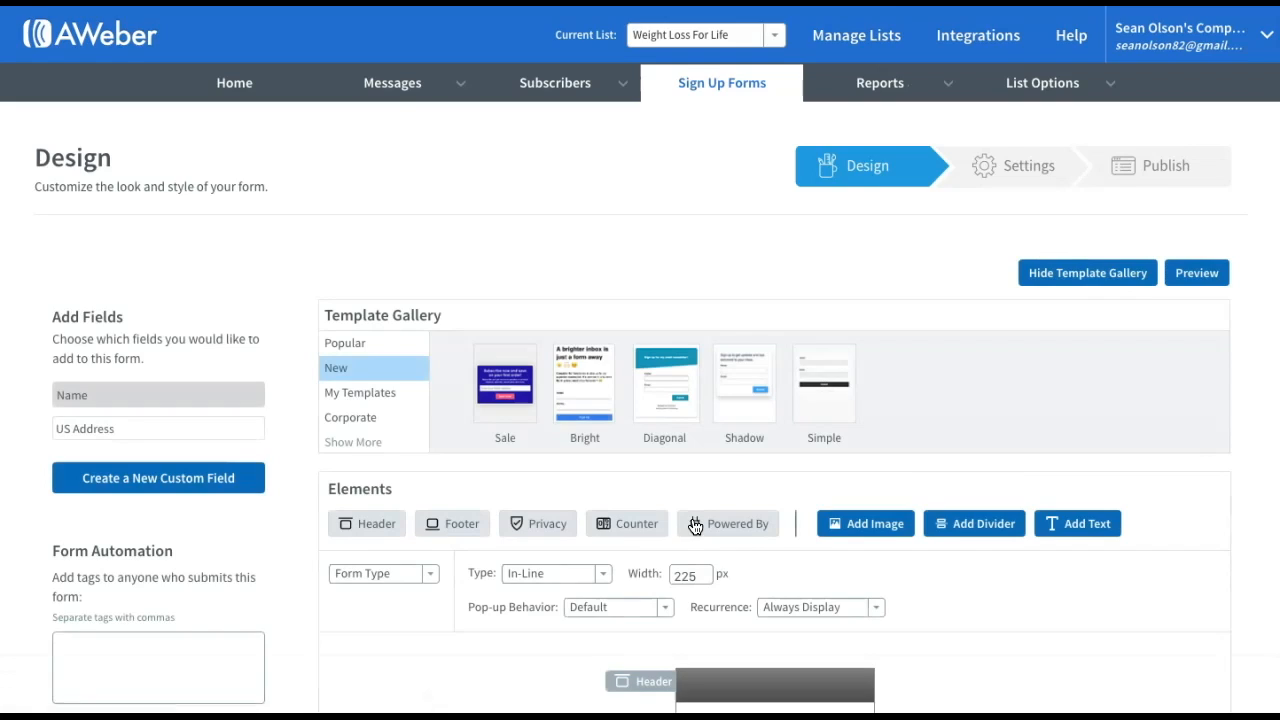
scroll(691, 523, down, 5)
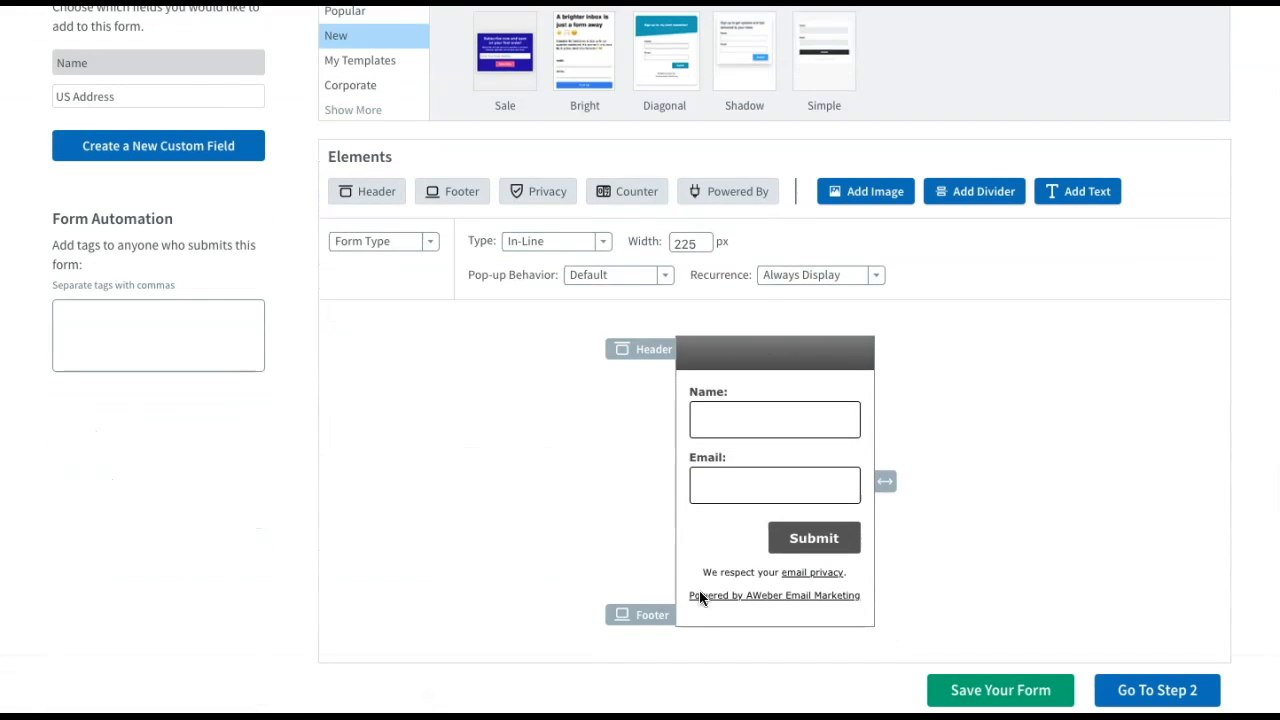
Check the form's Name, Email and Submit elements, then save the web form
click(780, 431)
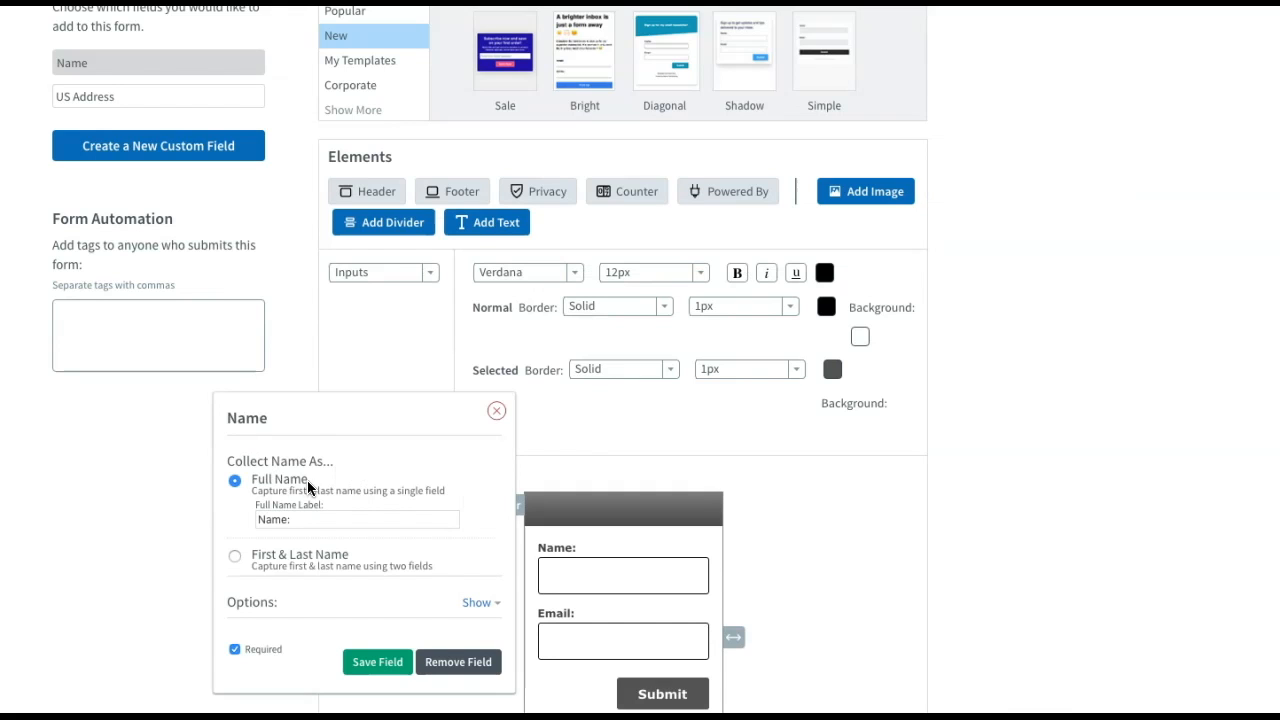
click(616, 641)
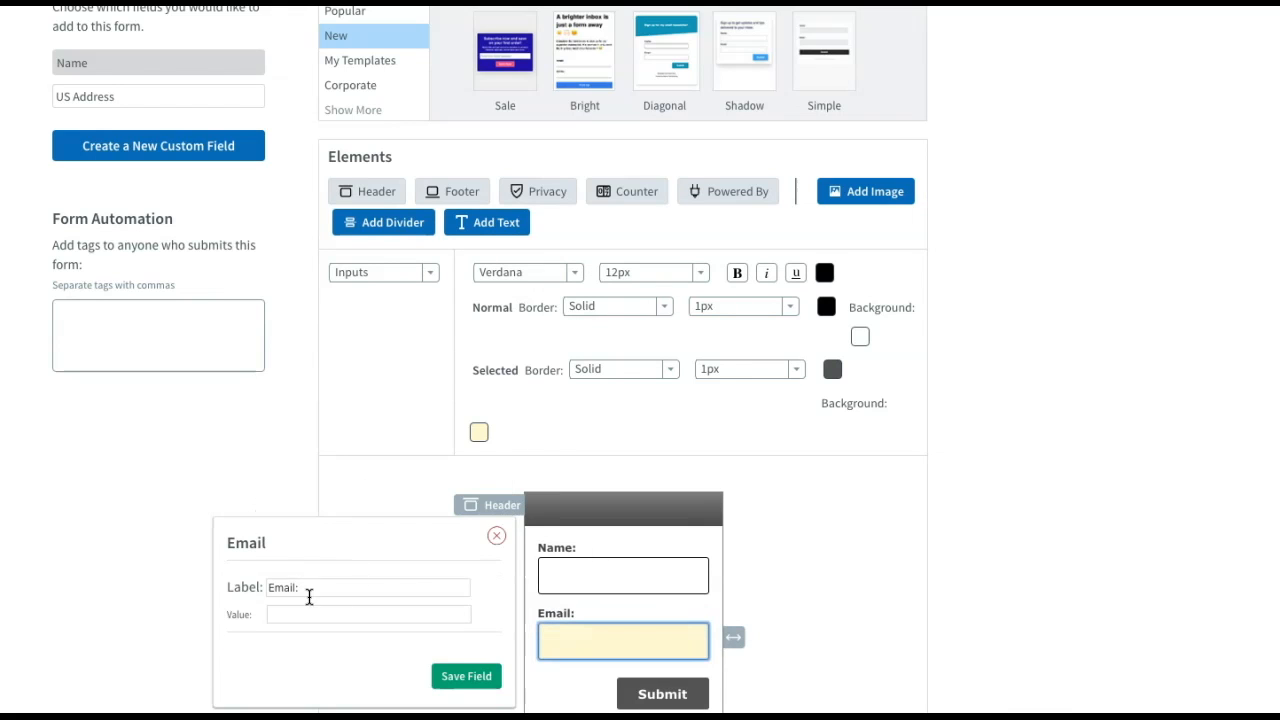
scroll(760, 505, down, 3)
click(672, 595)
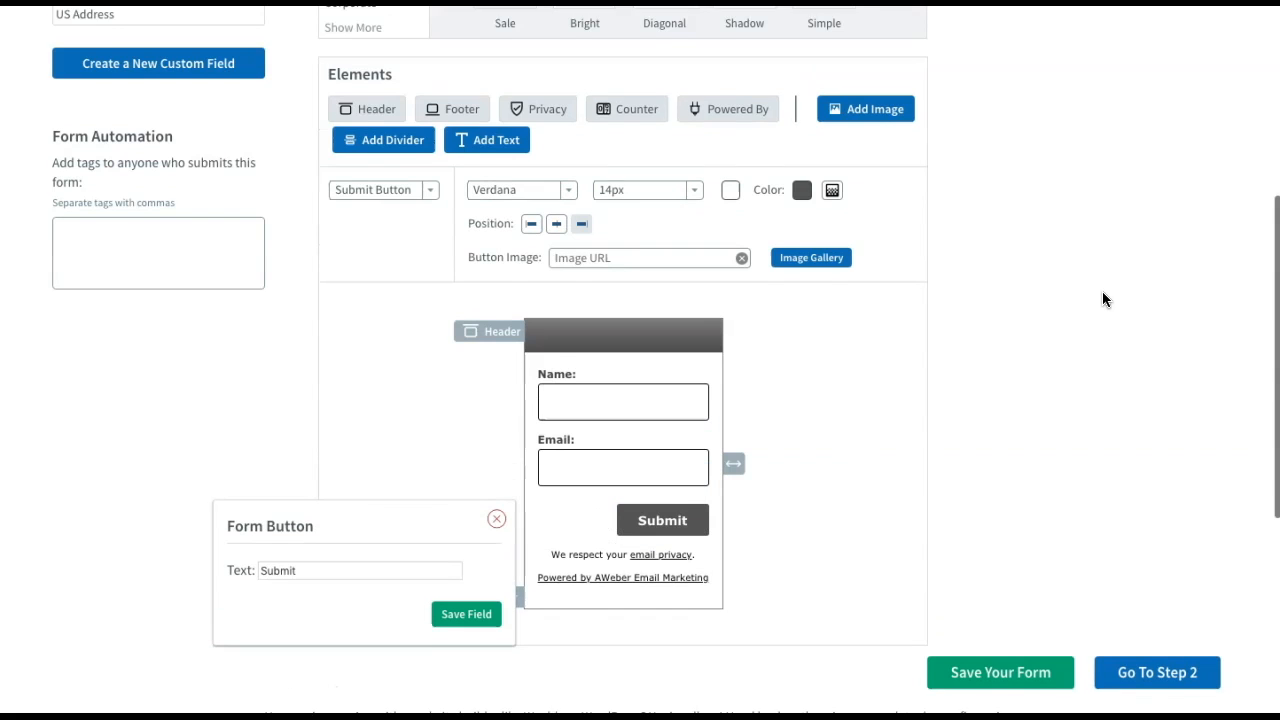
scroll(1102, 291, down, 1)
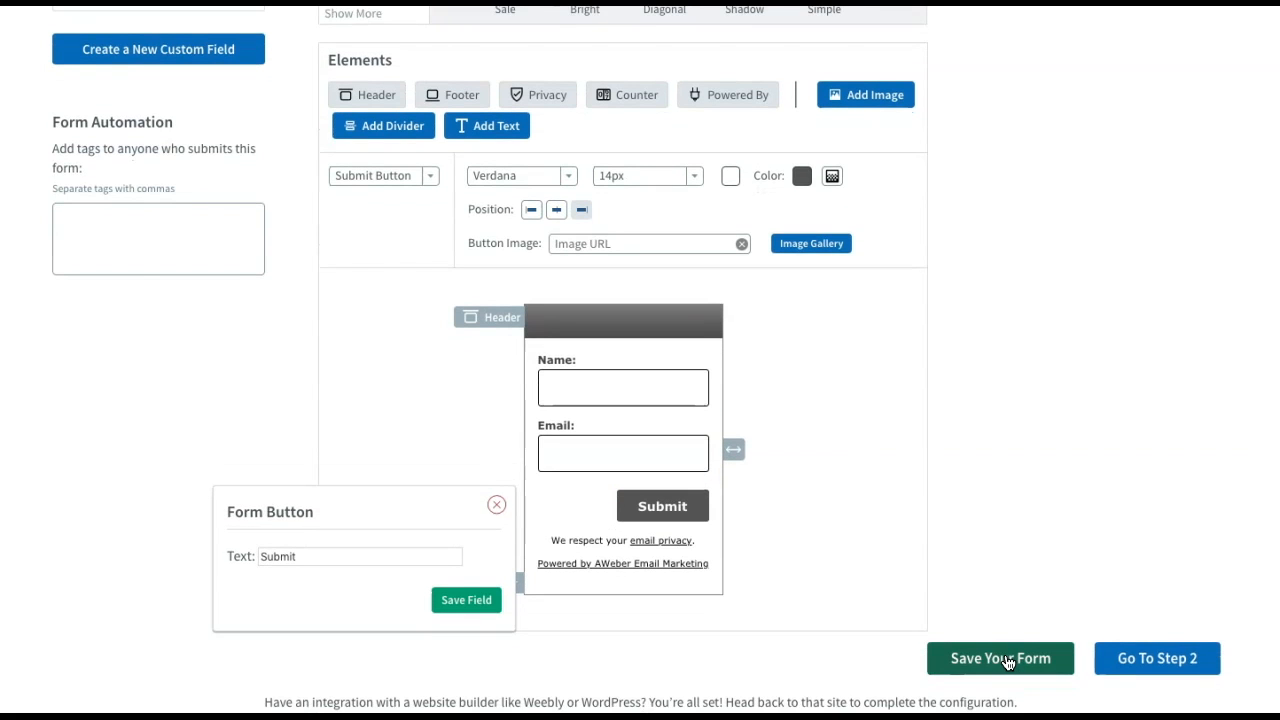
click(1008, 660)
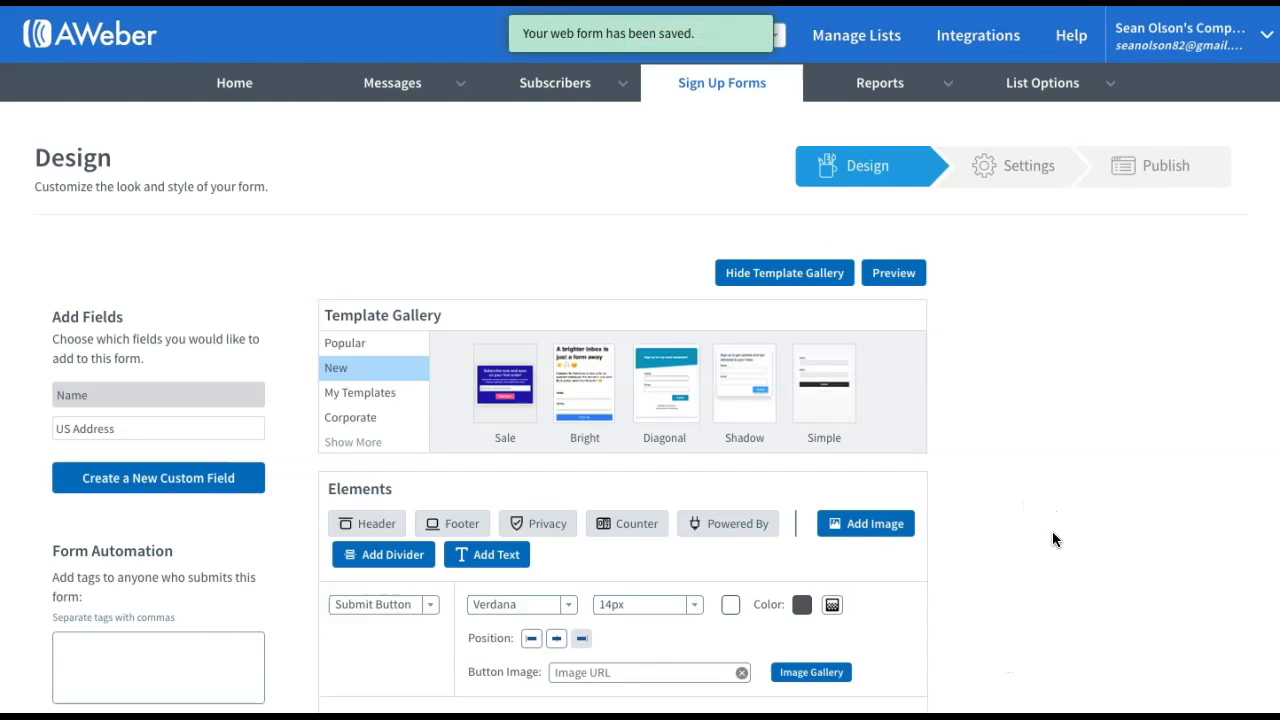
scroll(1052, 531, down, 10)
On the Settings step, replace 'My Web Form' with 'Weight Loss' and set the thank-you page to Custom Page
click(1149, 257)
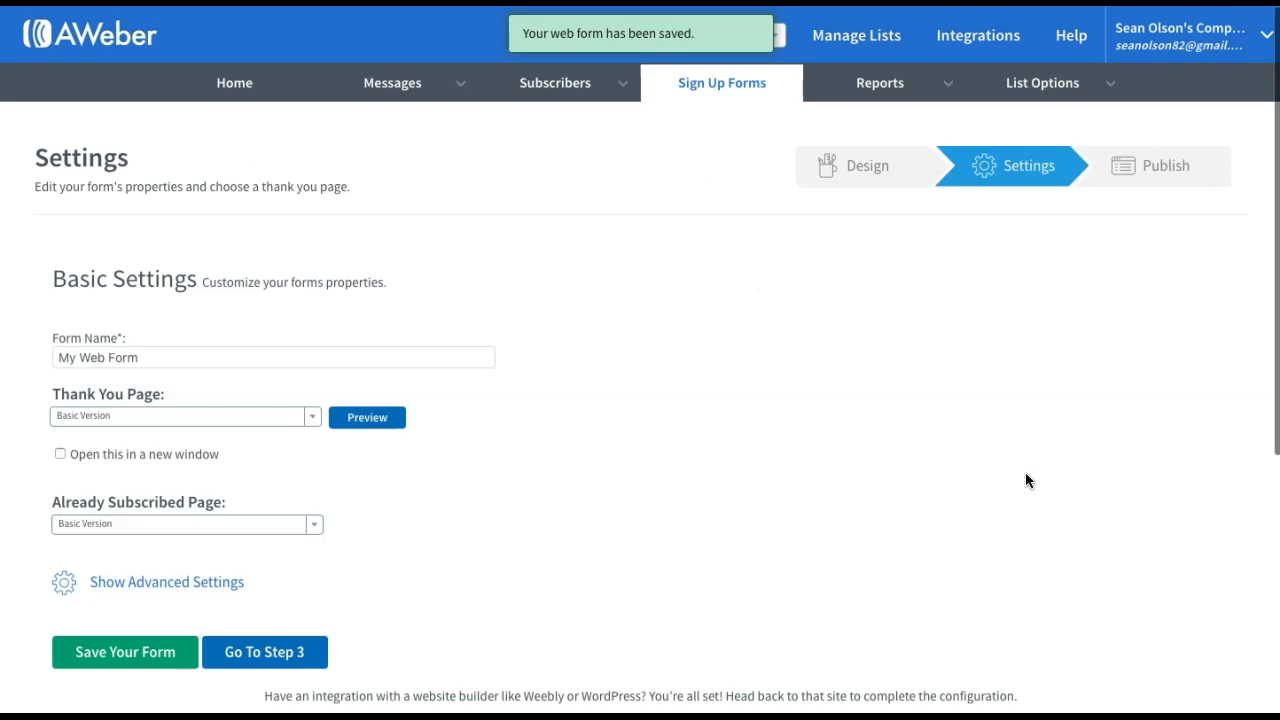
click(206, 357)
drag(194, 357, 57, 360)
text(Weight Loss)
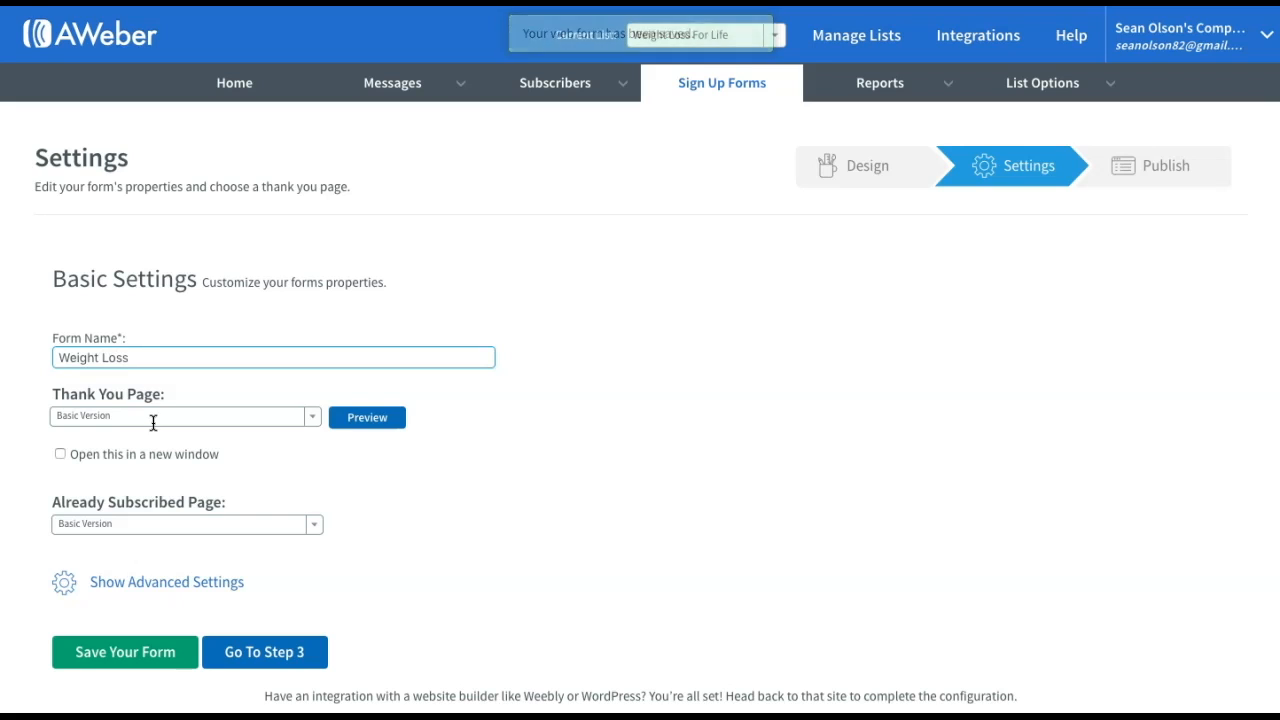
click(313, 418)
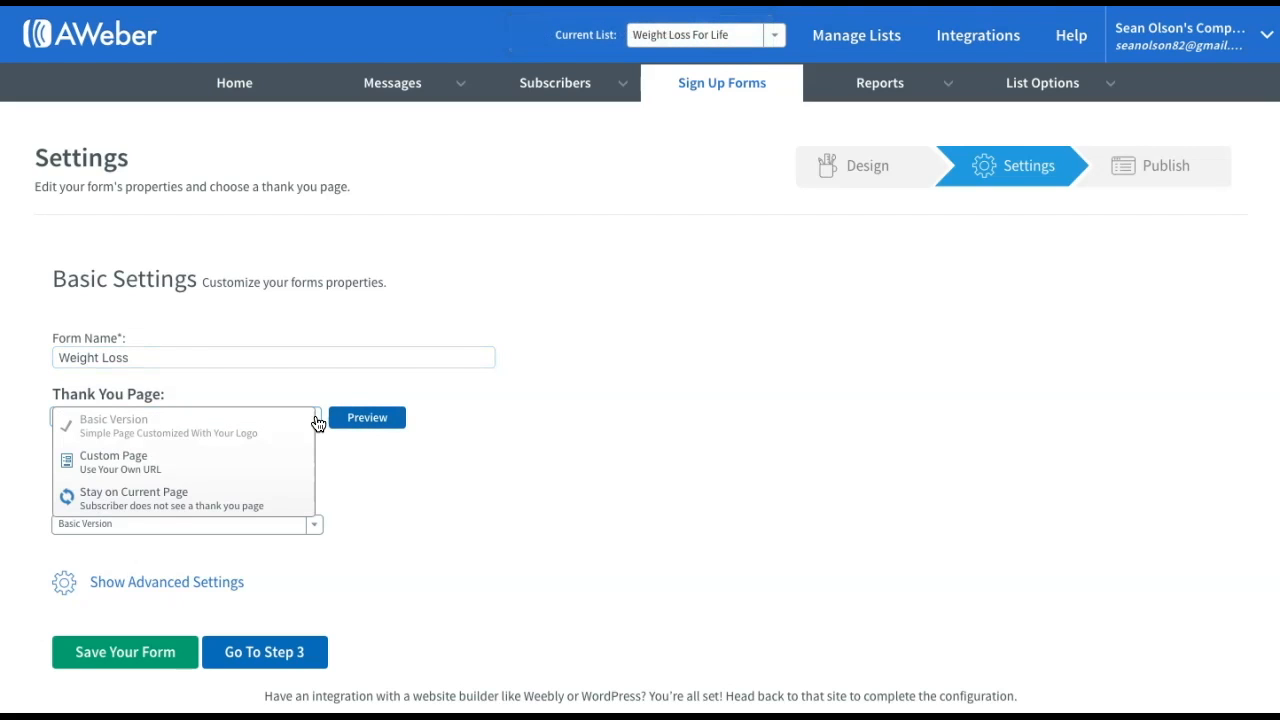
click(170, 468)
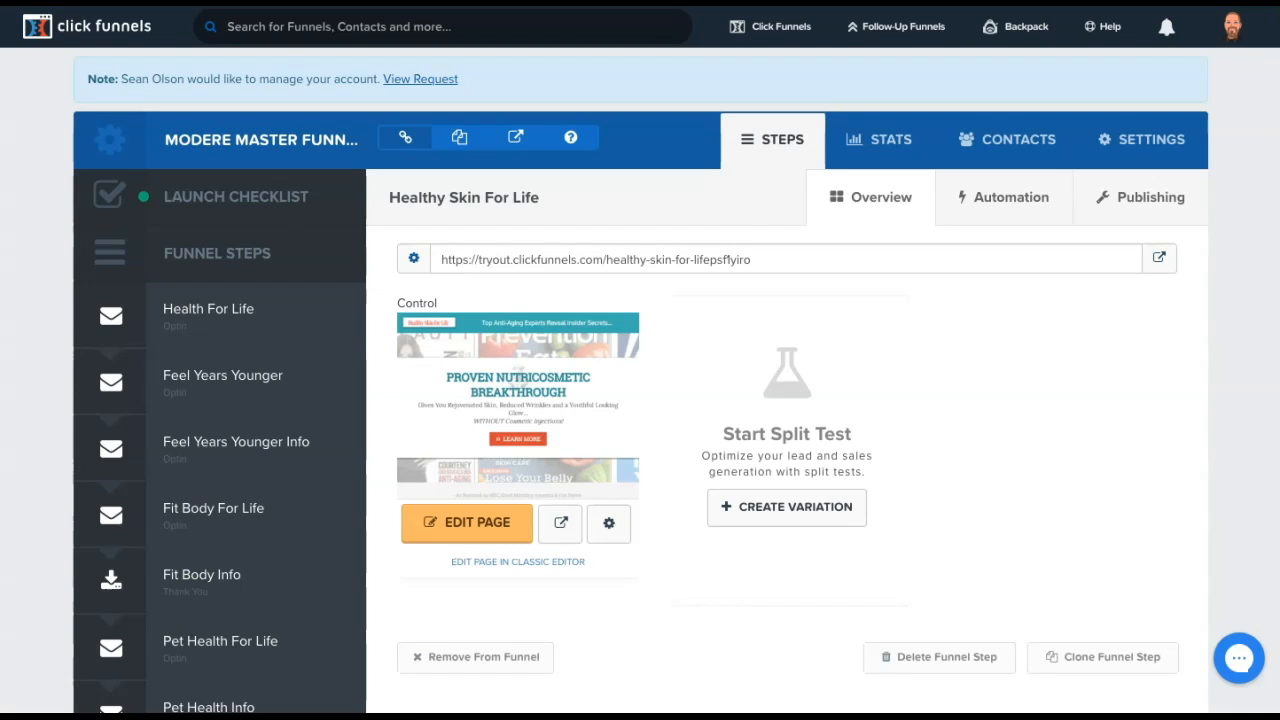
Open the live page of the Healthy Skin Info funnel step to get its URL
scroll(288, 380, down, 4)
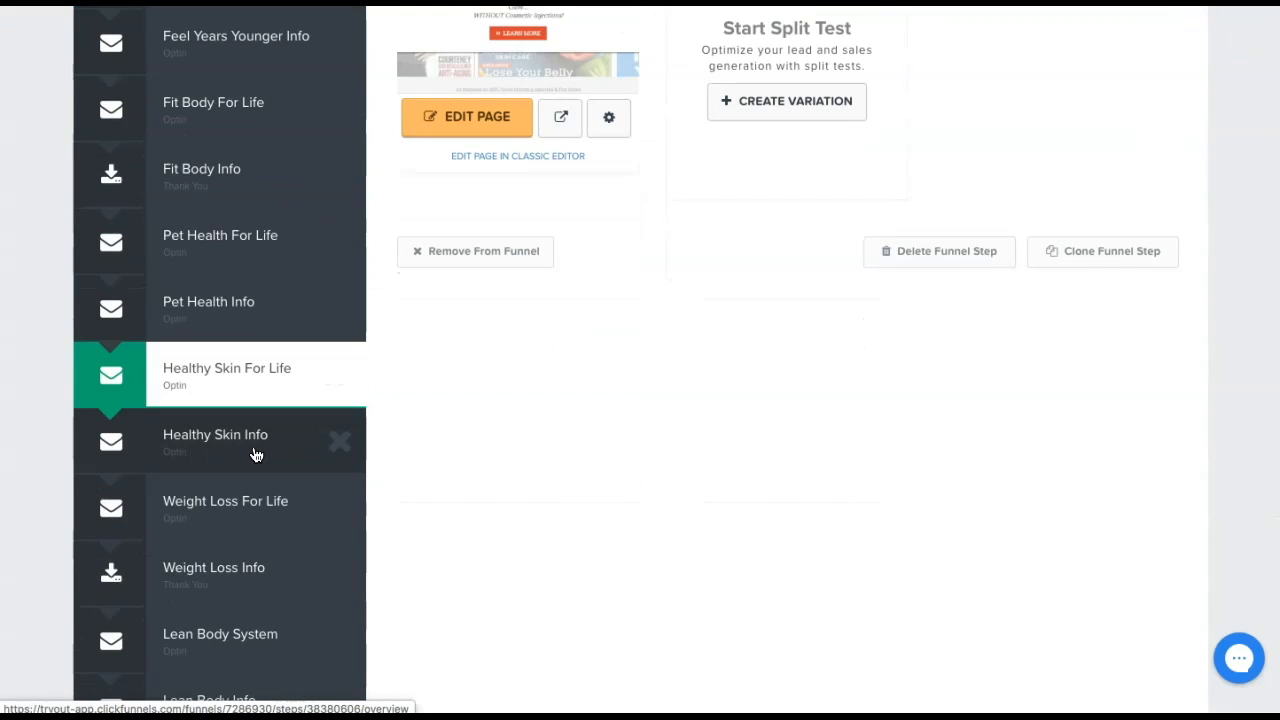
click(254, 453)
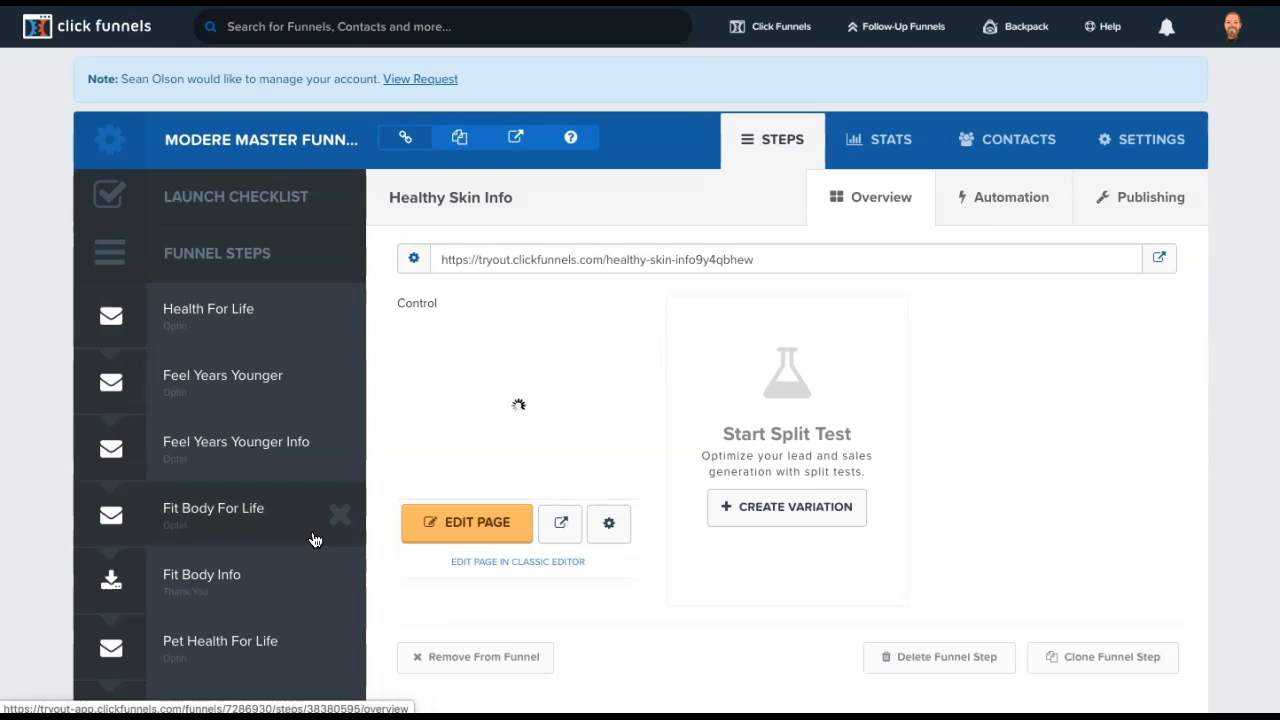
scroll(310, 535, down, 3)
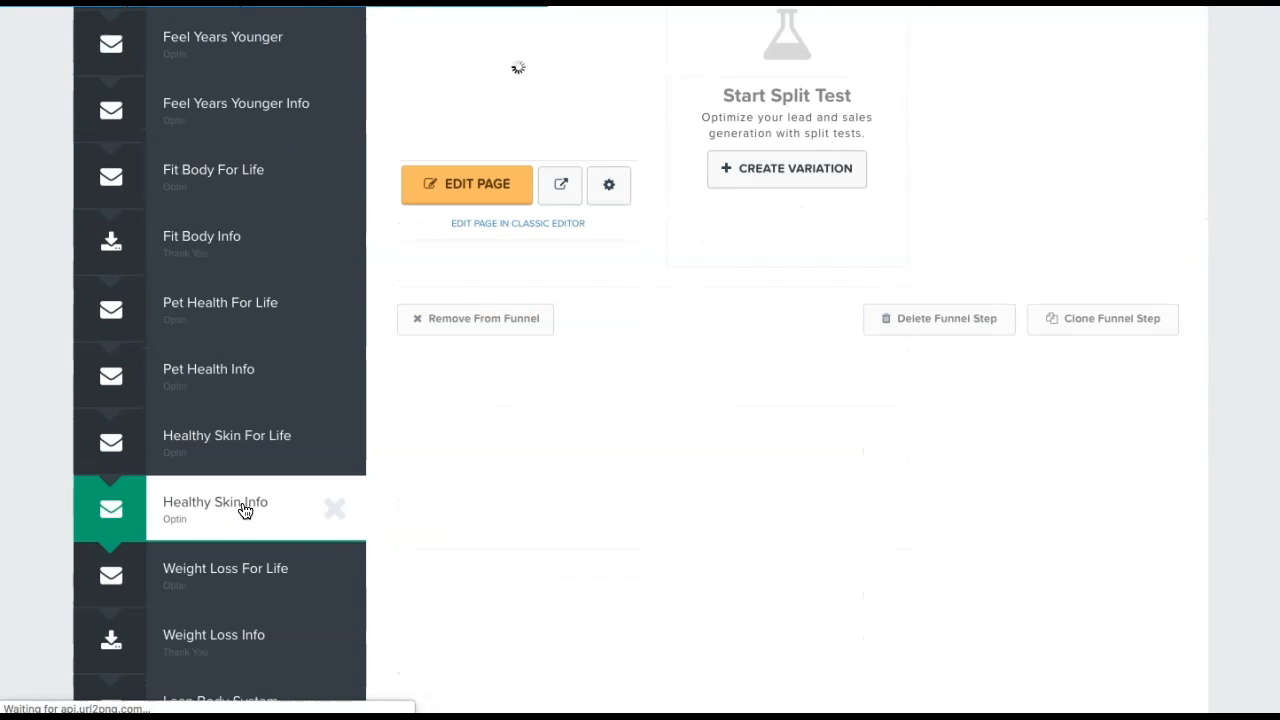
scroll(700, 471, up, 4)
click(1160, 259)
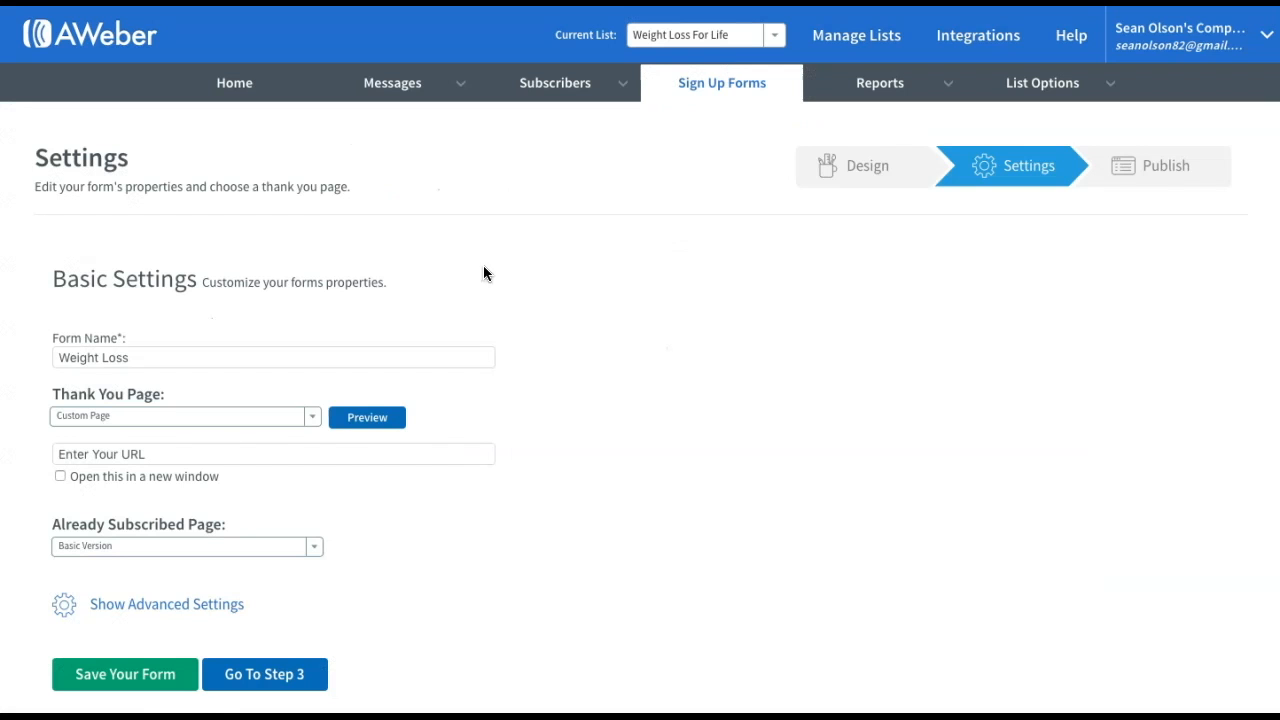
click(107, 455)
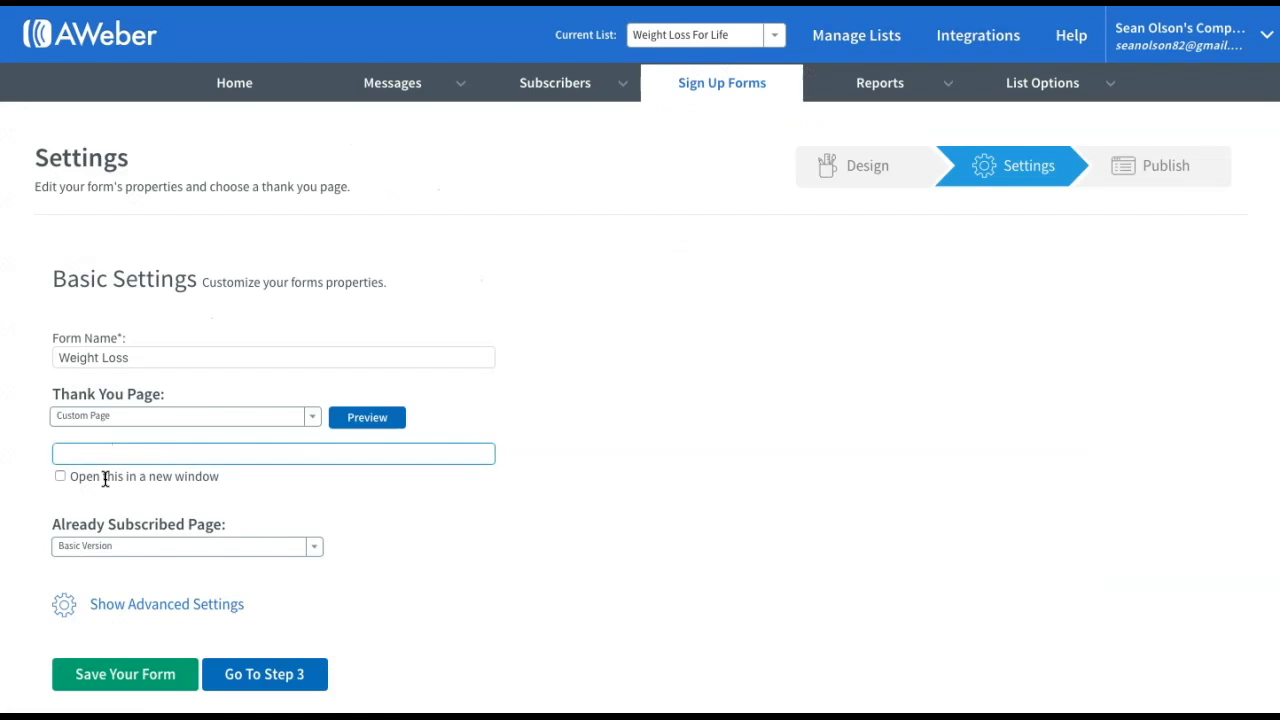
Use the Healthy Skin Info URL as both the thank-you and already-subscribed custom pages
text(https://tryout.clickfunnels.com/healthy-skin-info29037846)
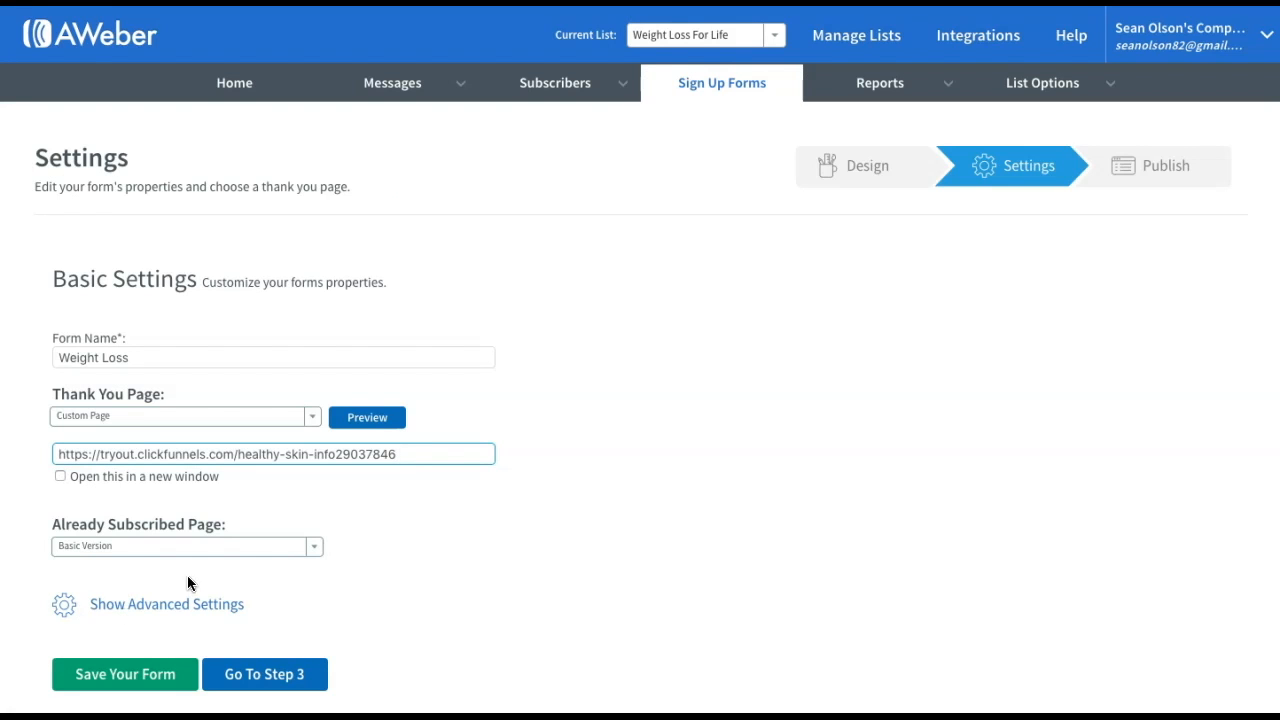
click(313, 553)
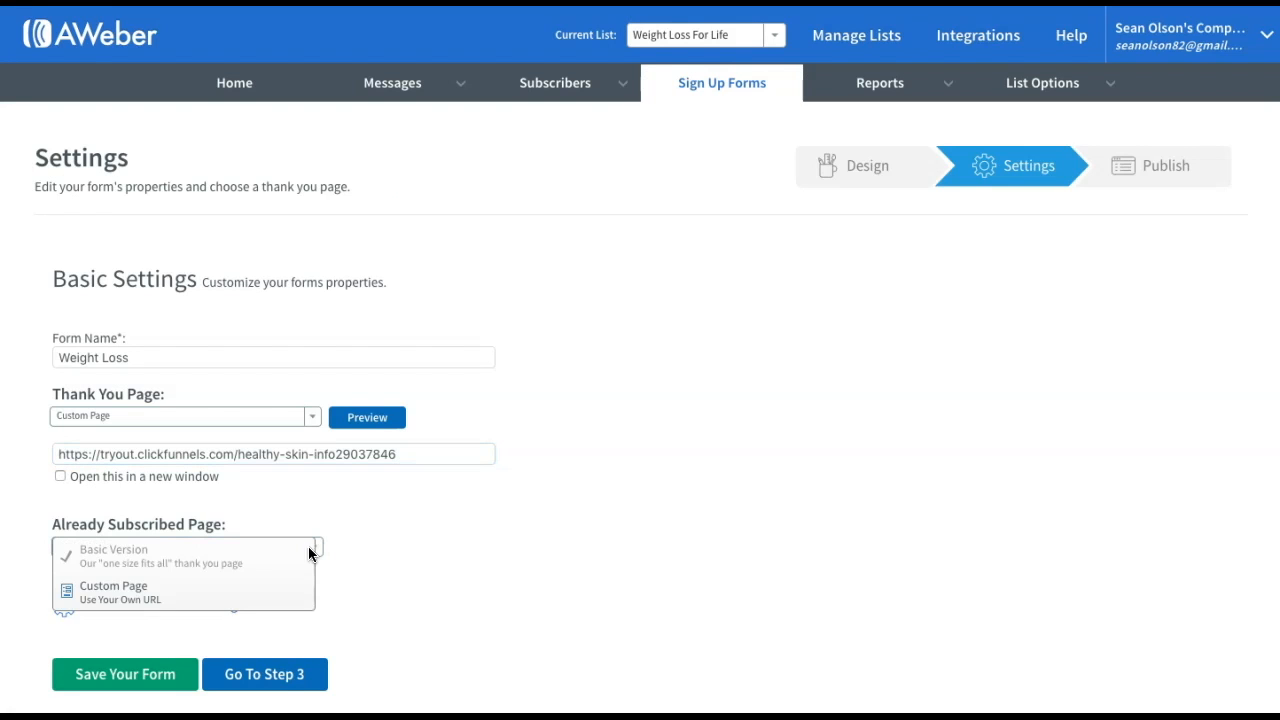
click(160, 597)
click(92, 576)
text(https://)
triple_click(98, 580)
text(https://tryout.clickfunnels.com/healthy-skin-info29037846)
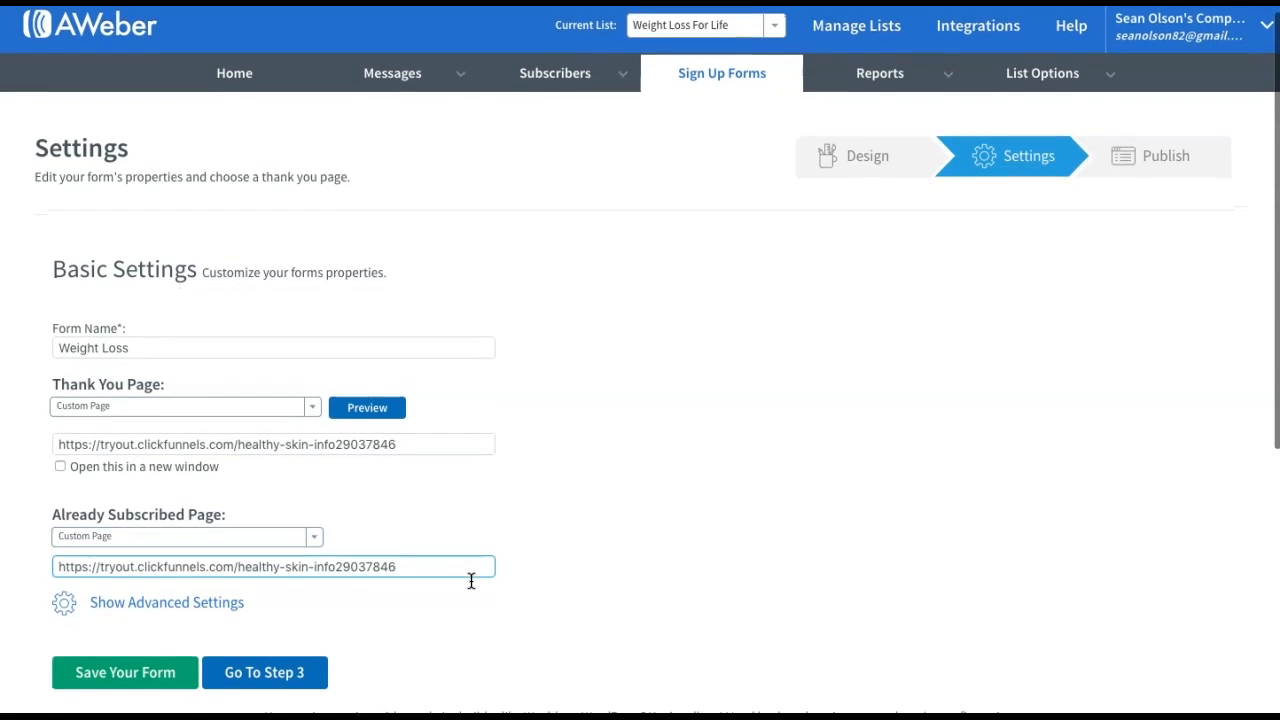
Save the form, move on to its Publish step, and return to the account overview
scroll(469, 581, down, 2)
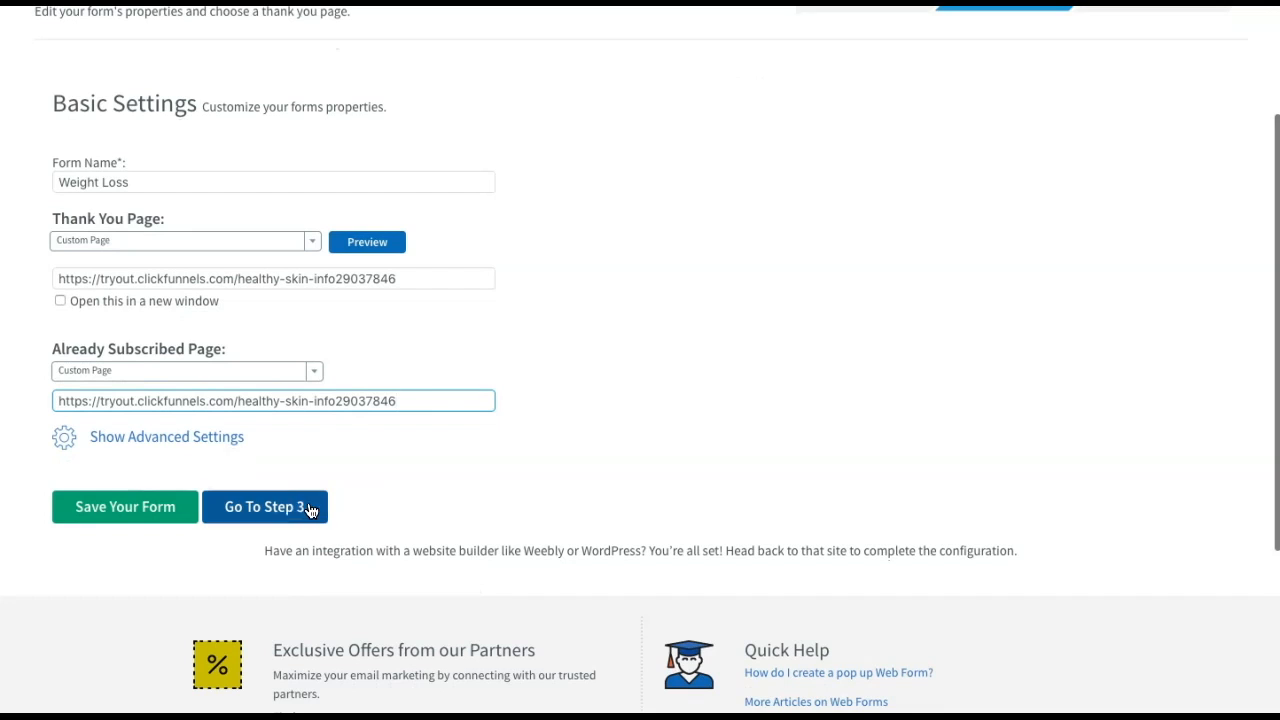
click(145, 514)
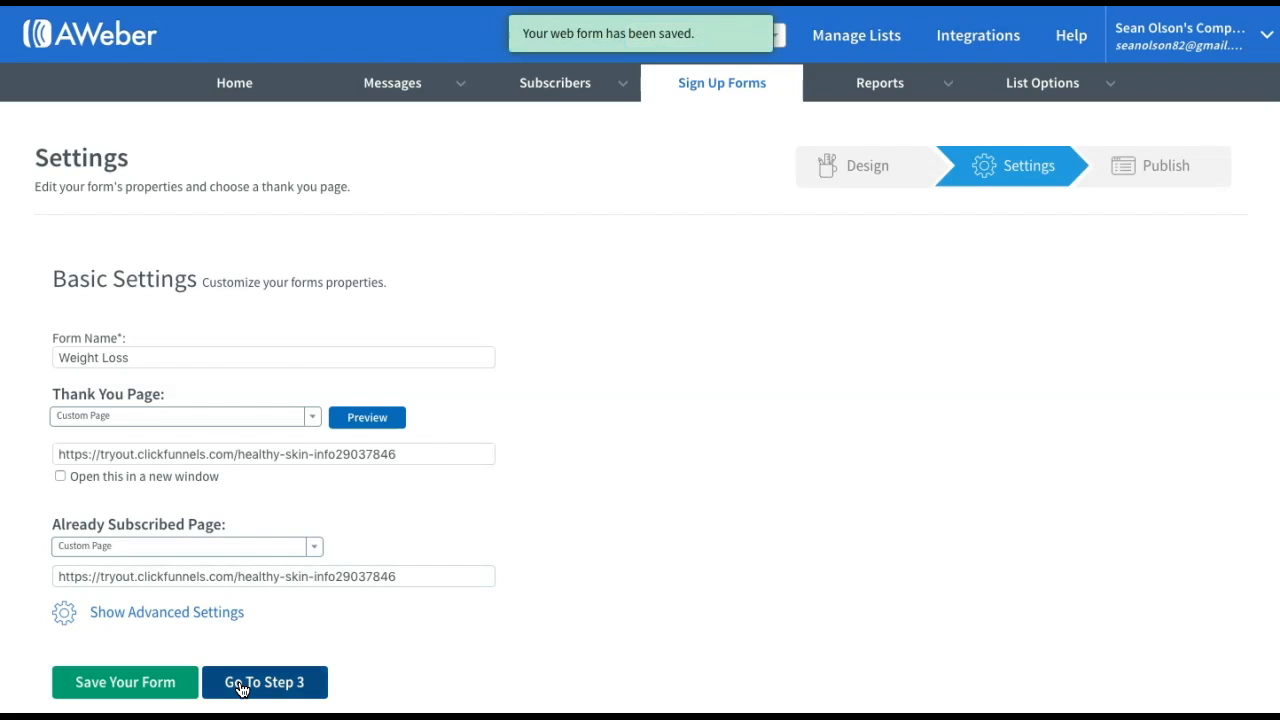
click(243, 682)
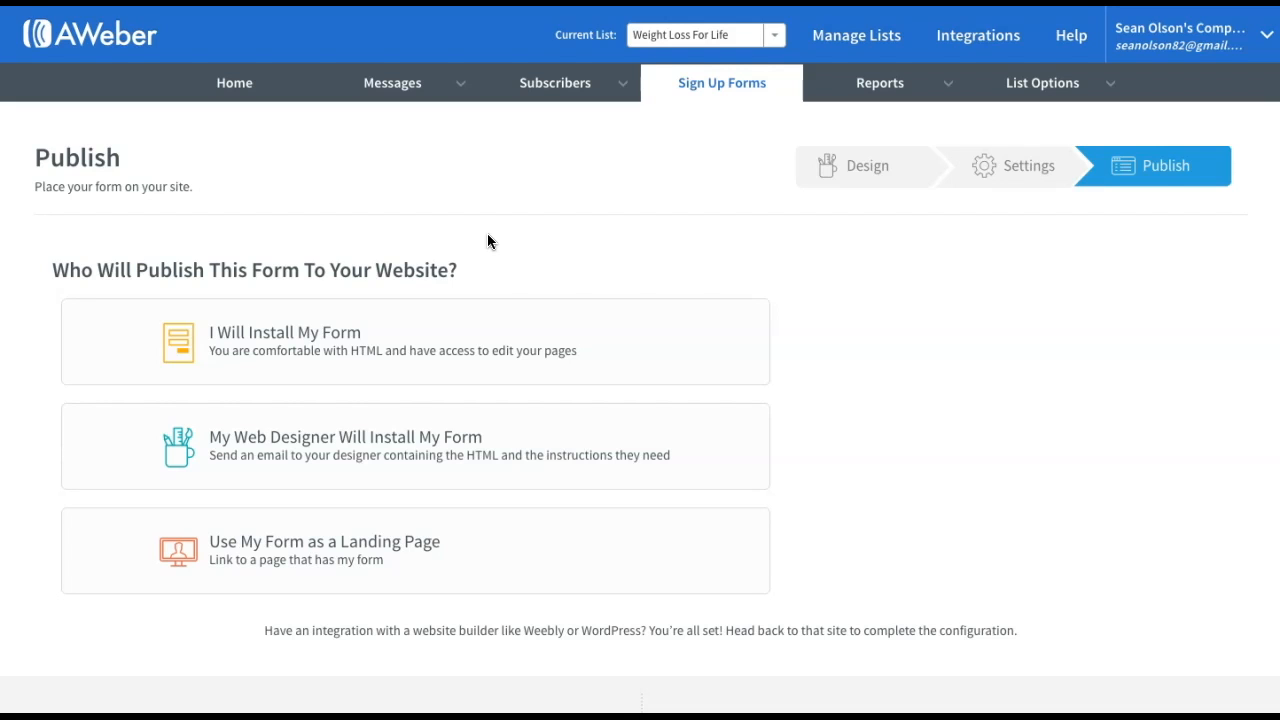
click(234, 83)
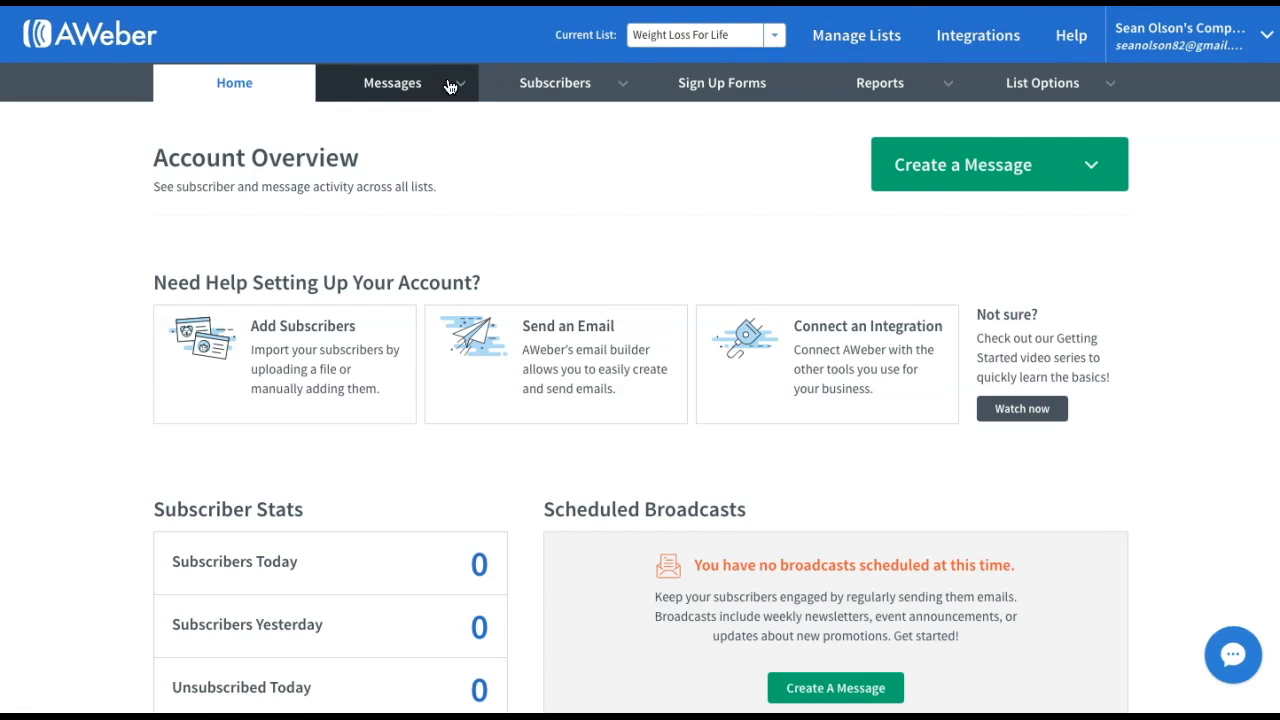
From Campaigns, import a new campaign by pasting the Weight Loss sharing code
mouse_move(424, 90)
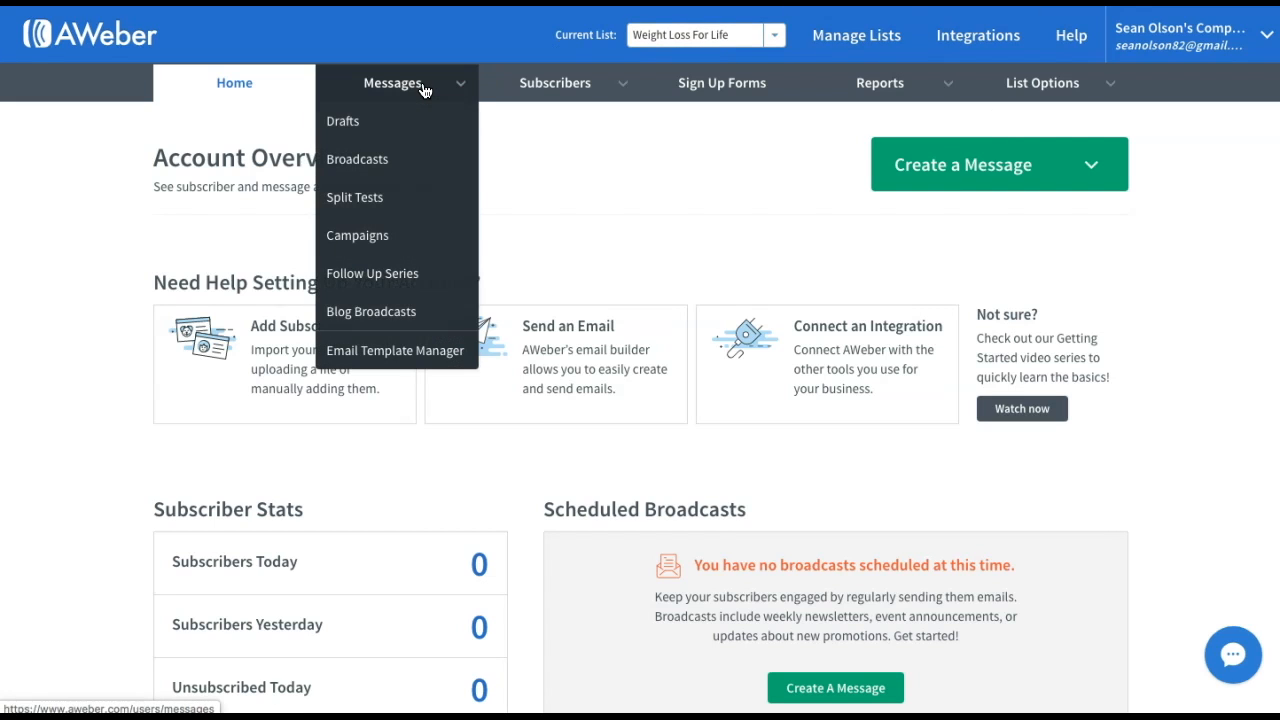
click(393, 240)
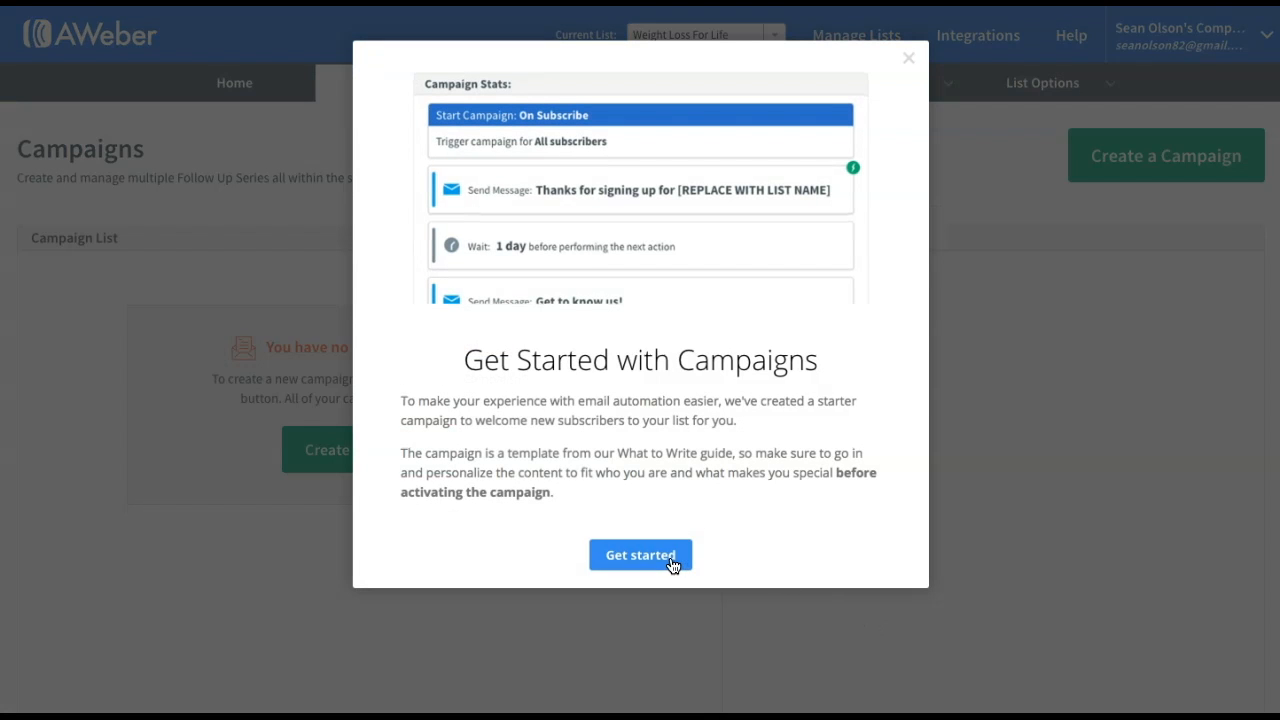
click(908, 58)
click(368, 458)
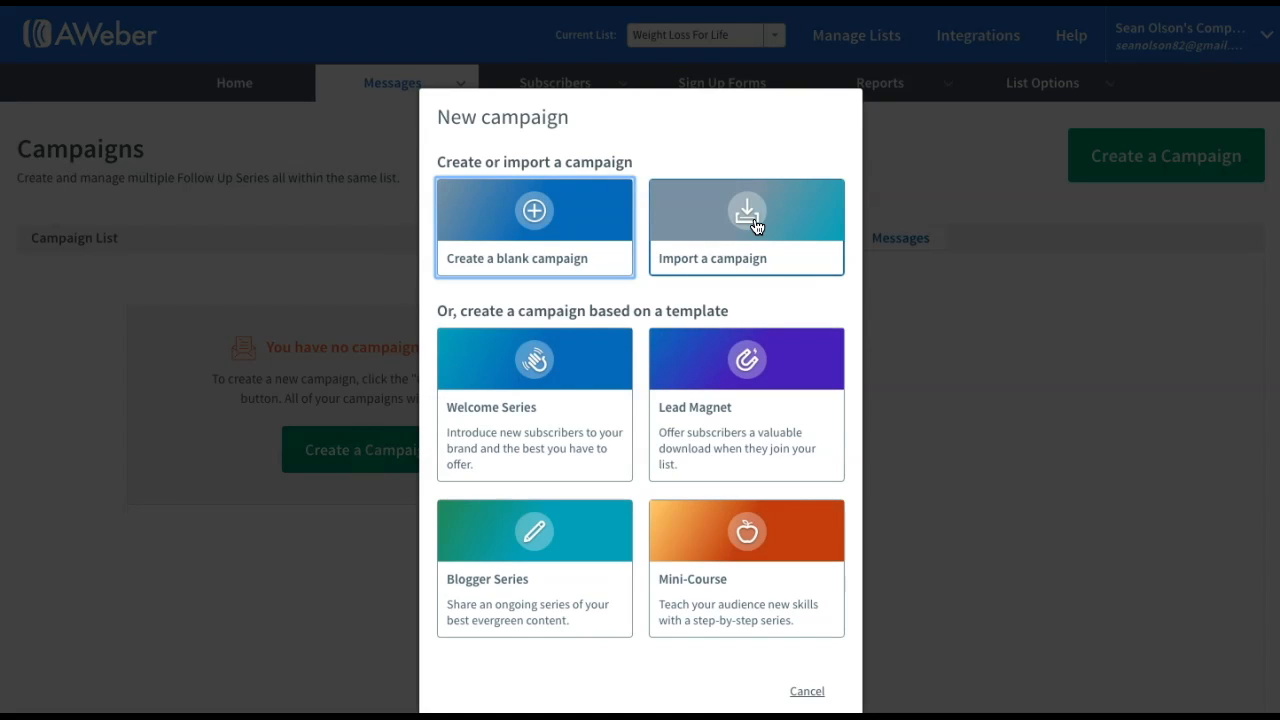
click(756, 226)
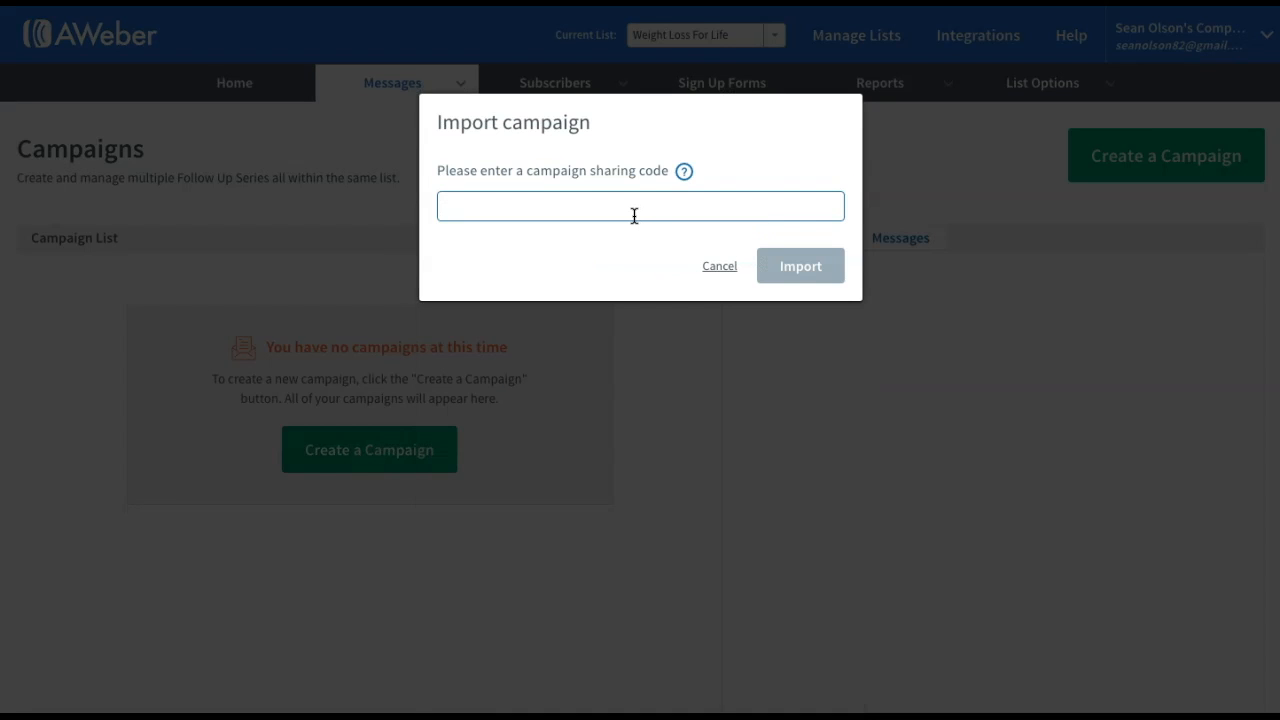
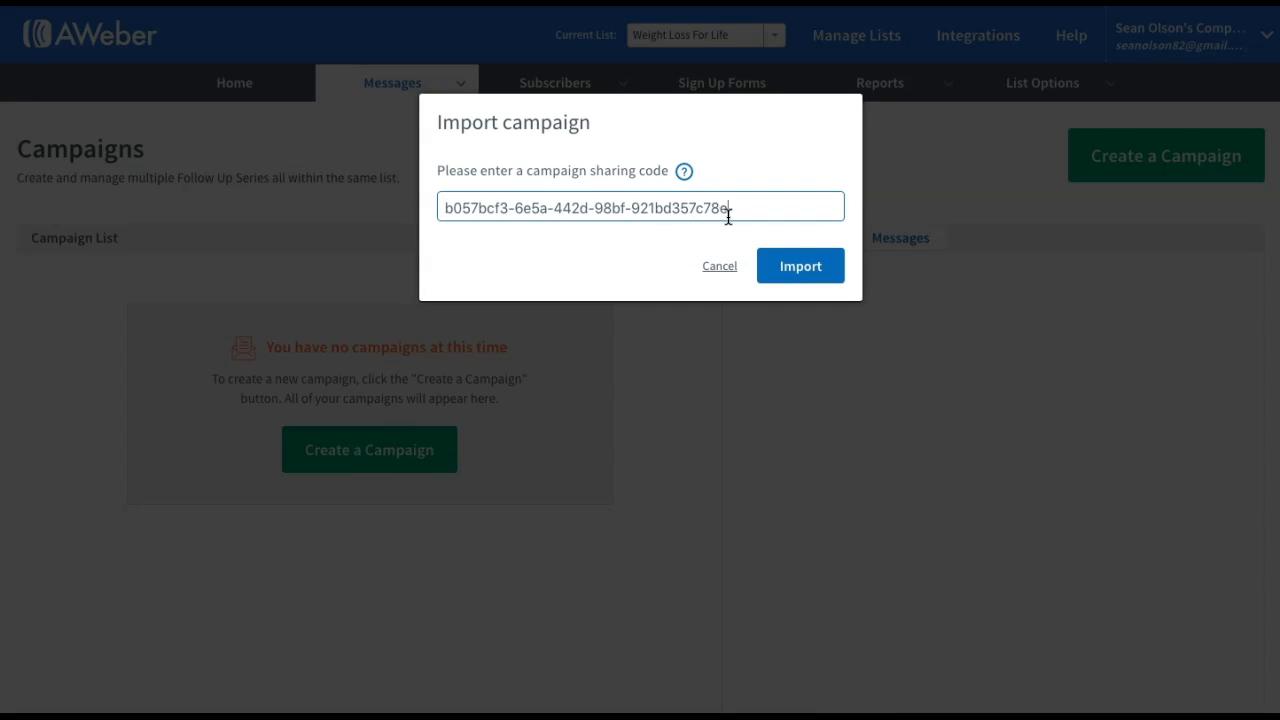
click(799, 273)
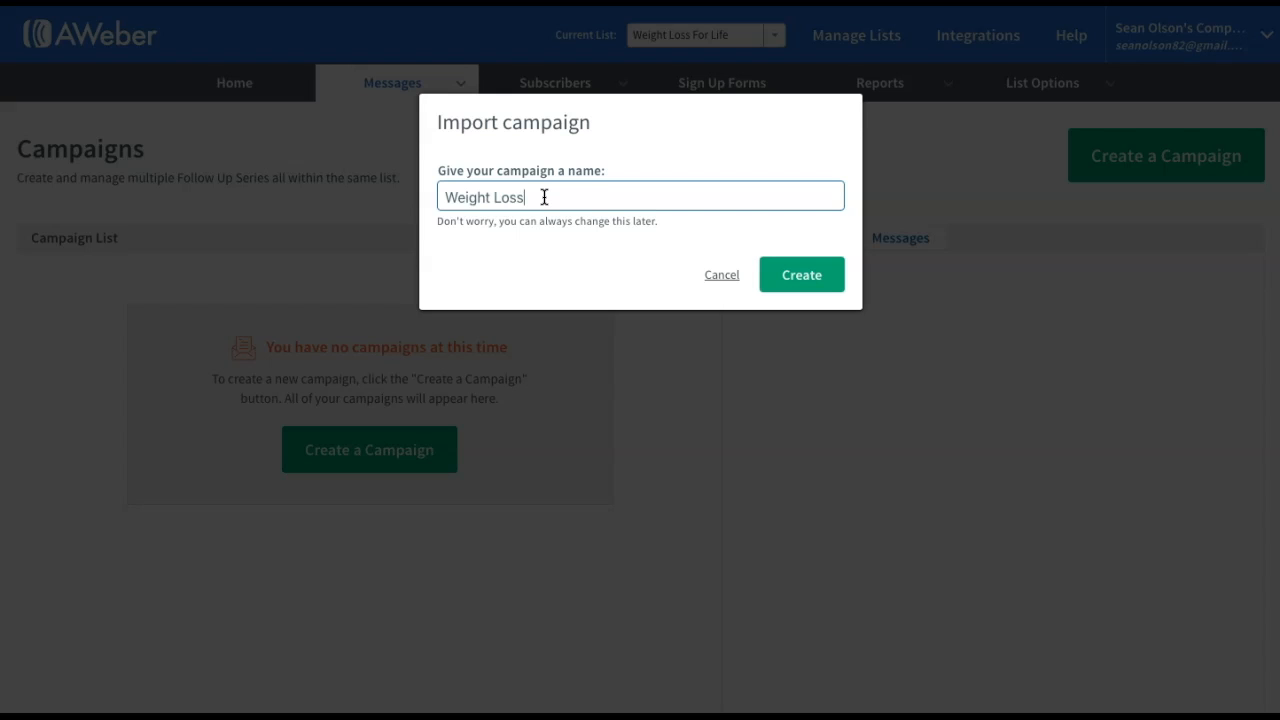
Name the imported campaign 'Weight Loss For Life' and create it
text(For LIfe)
key(BackSpace)
key(BackSpace)
key(BackSpace)
text(ife)
click(786, 277)
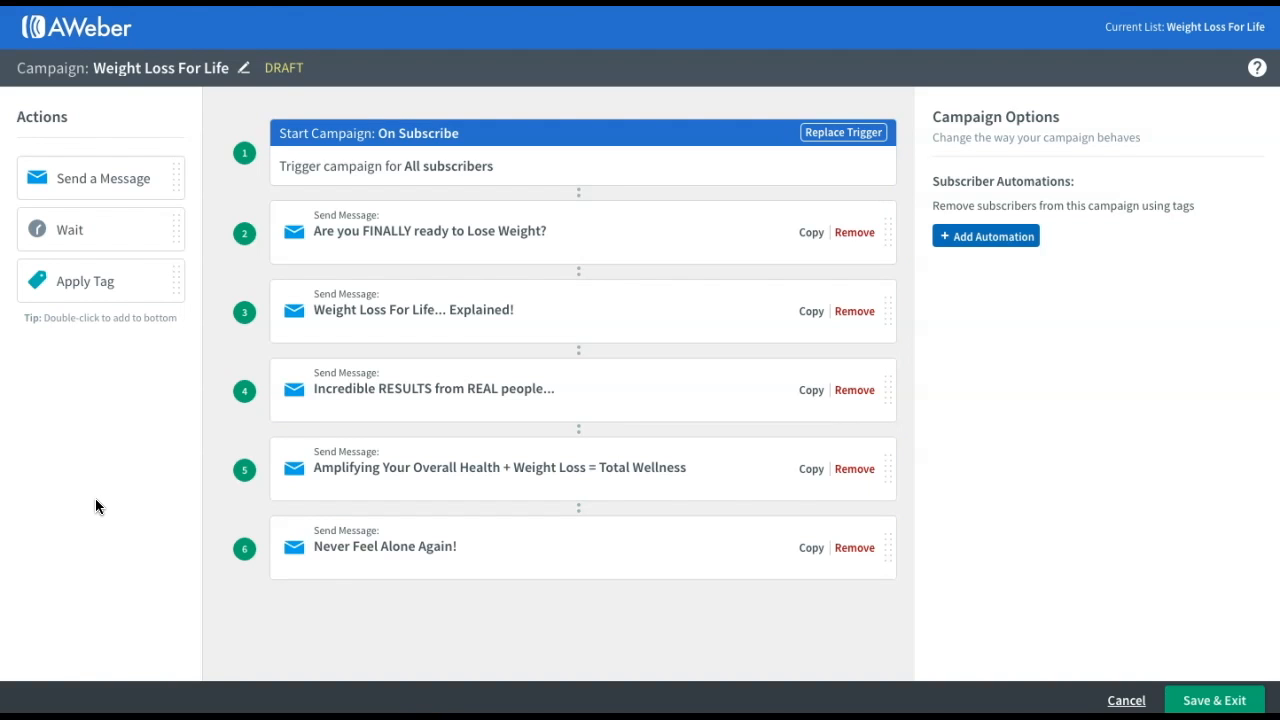
Open the 'Are you FINALLY ready to Lose Weight?' message in the email editor and review its content
click(420, 235)
click(1076, 233)
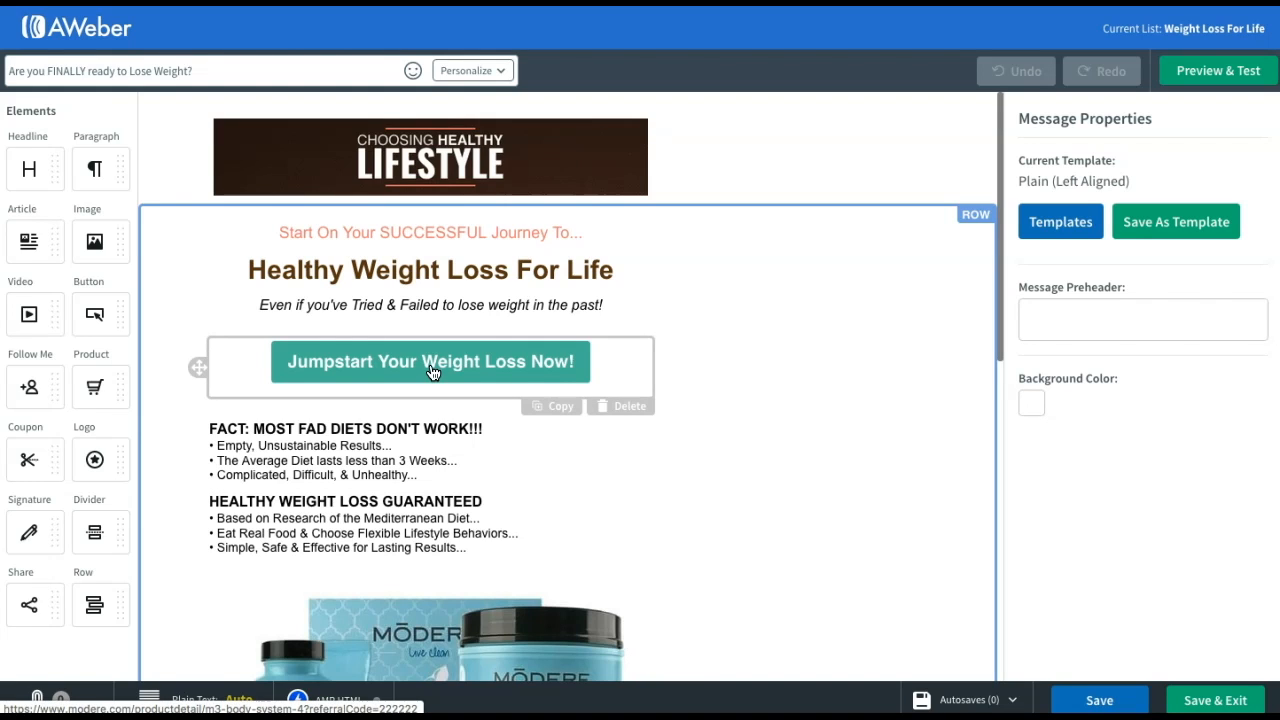
scroll(742, 398, down, 3)
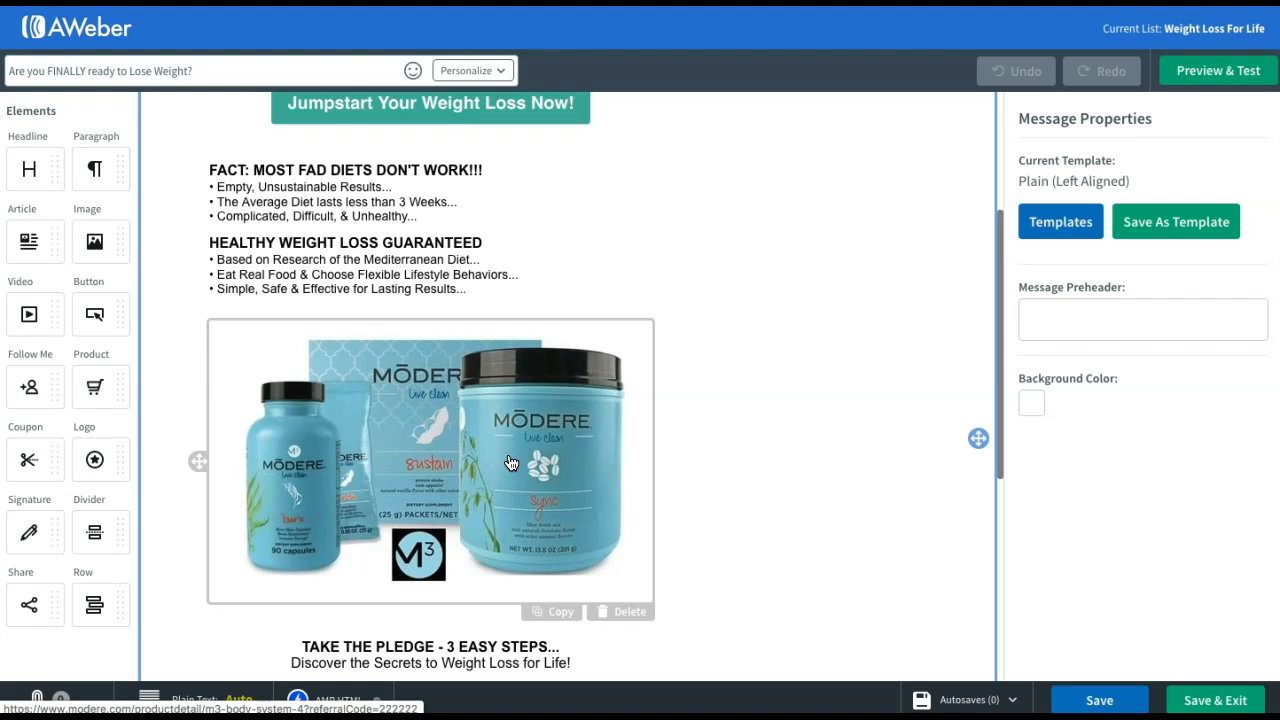
scroll(510, 462, up, 3)
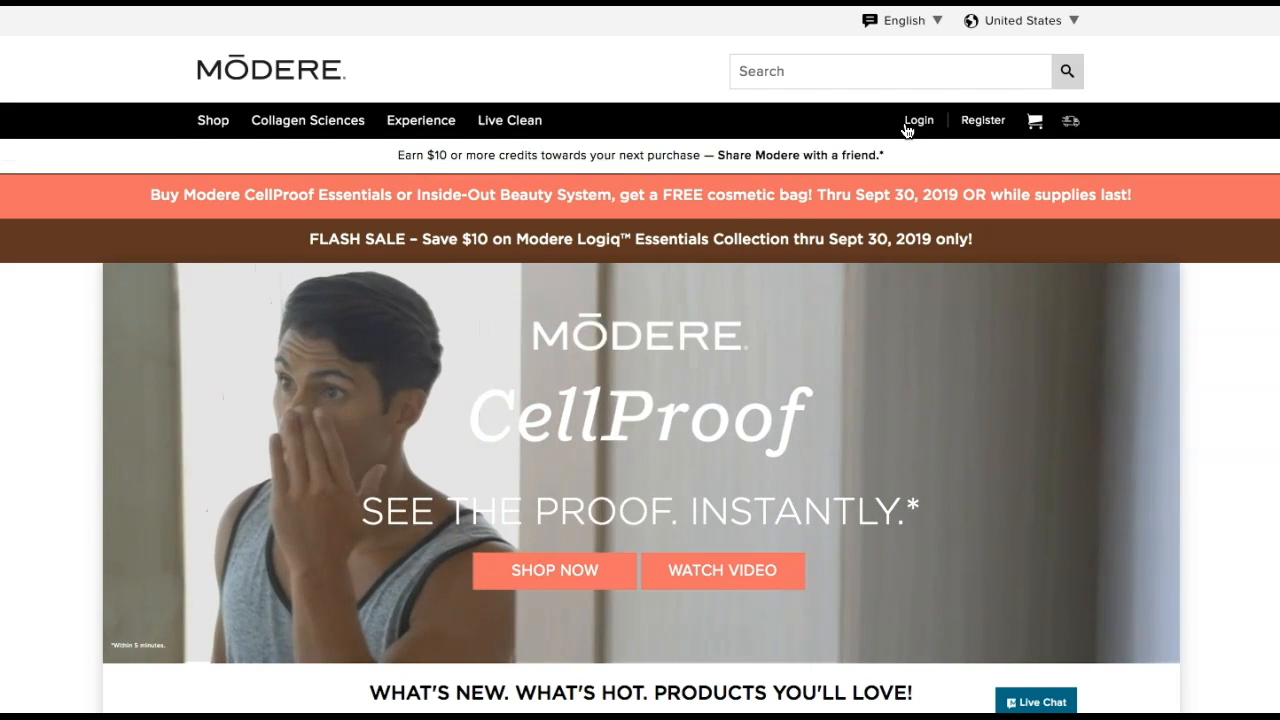
click(906, 124)
click(625, 278)
key(ctrl+v)
key(Tab)
text(*********)
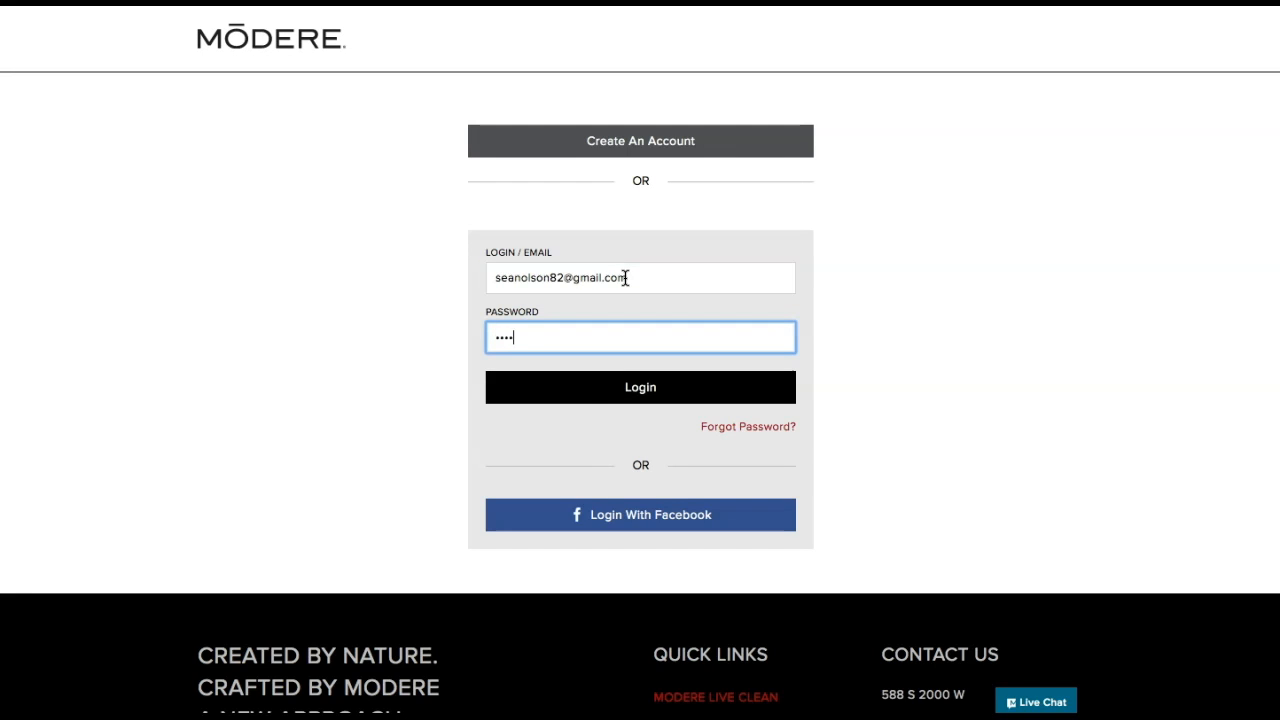
key(Return)
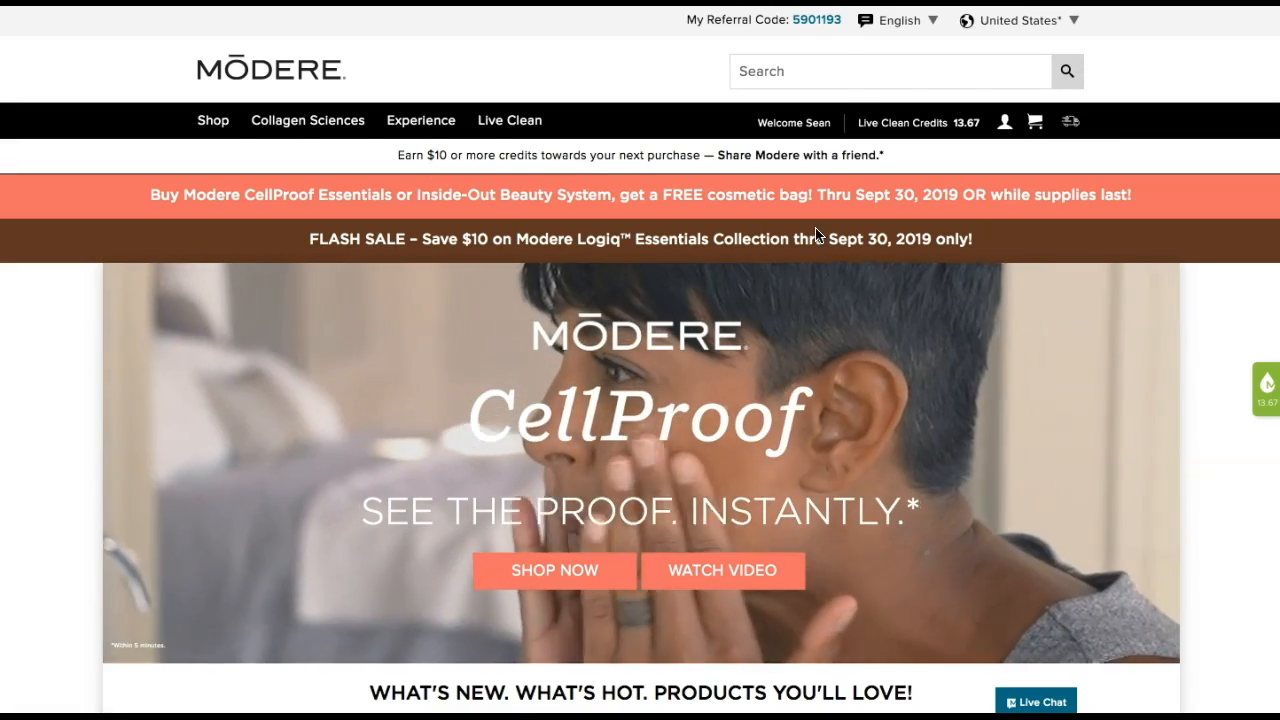
drag(842, 18, 797, 22)
key(ctrl+c)
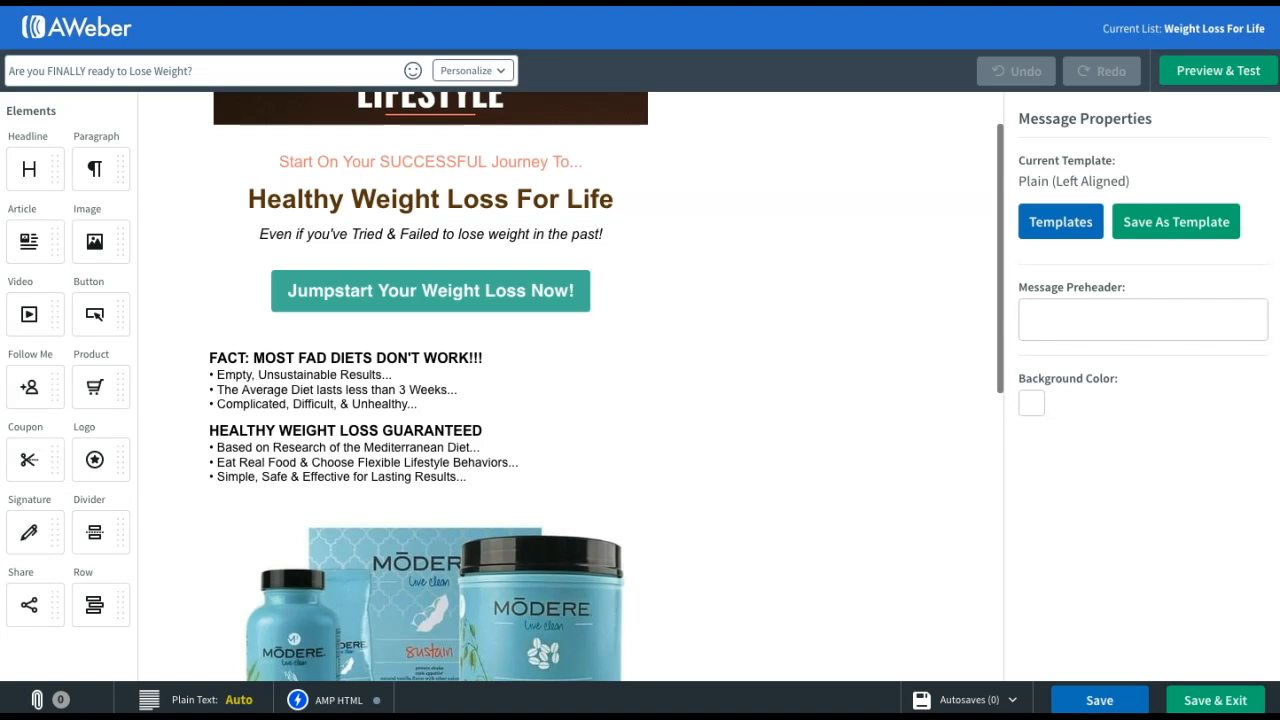
click(433, 307)
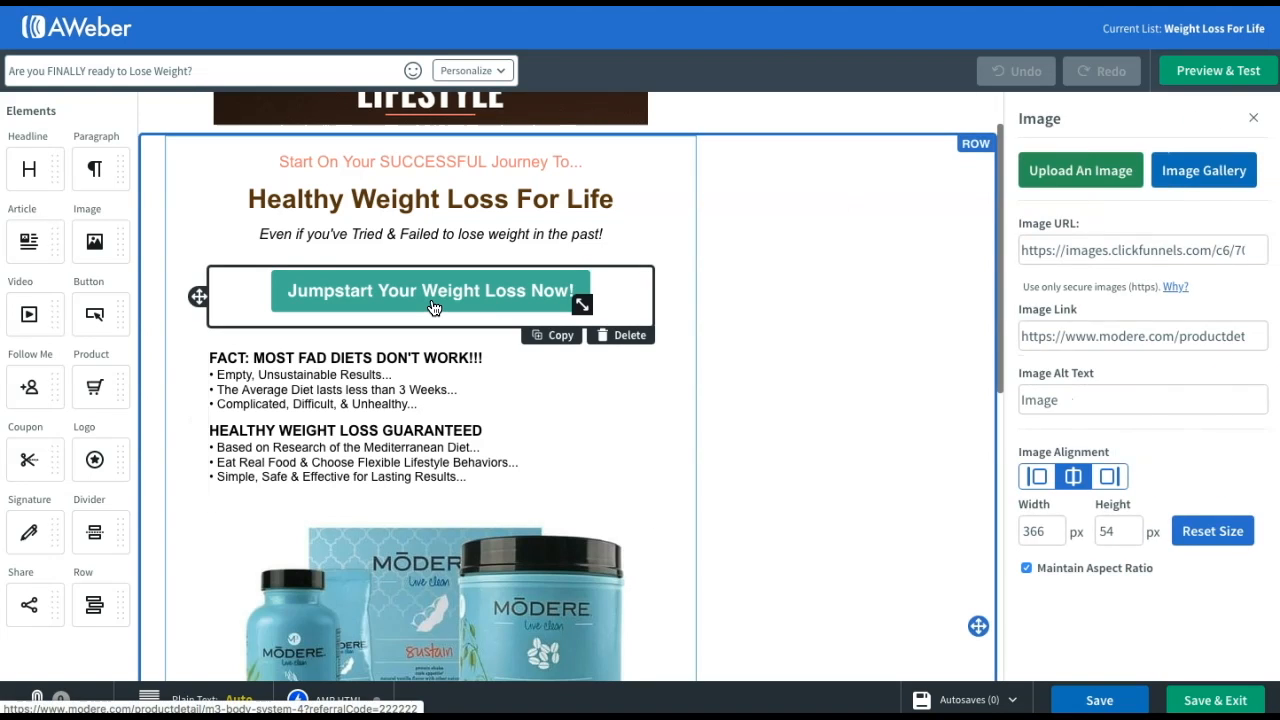
triple_click(1023, 336)
drag(1023, 336, 1146, 342)
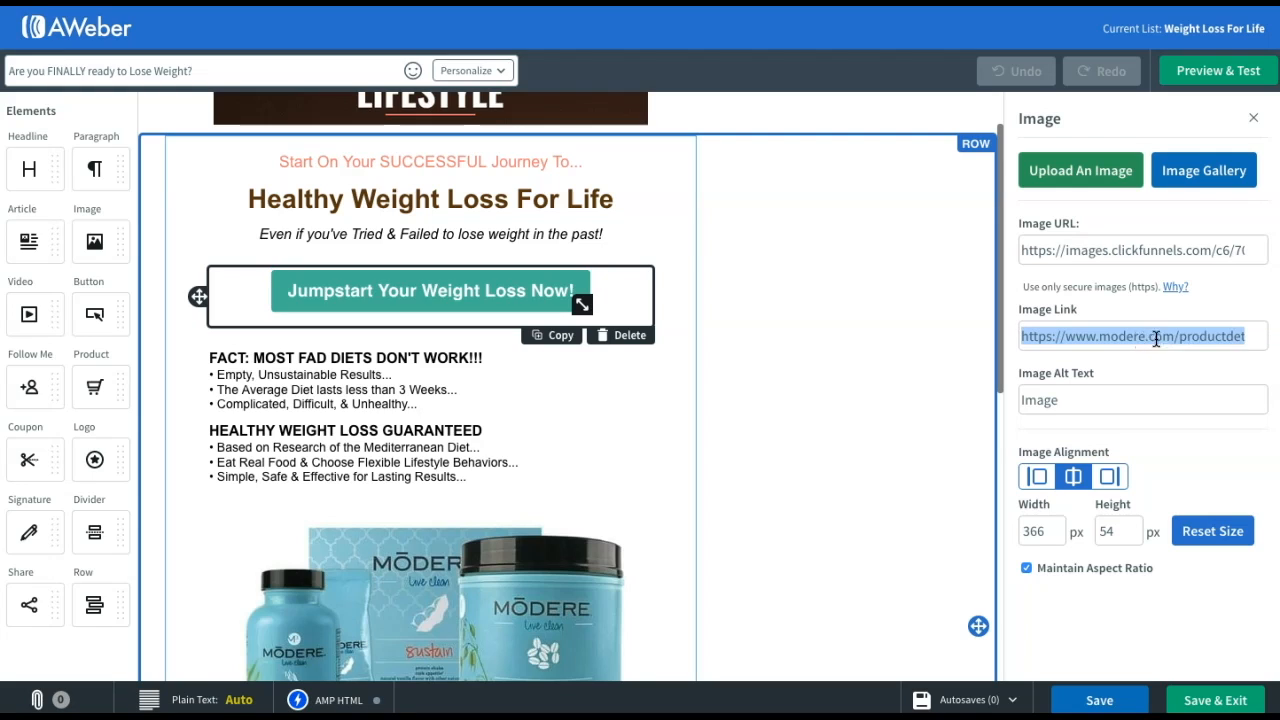
click(1231, 336)
drag(1231, 337, 1250, 338)
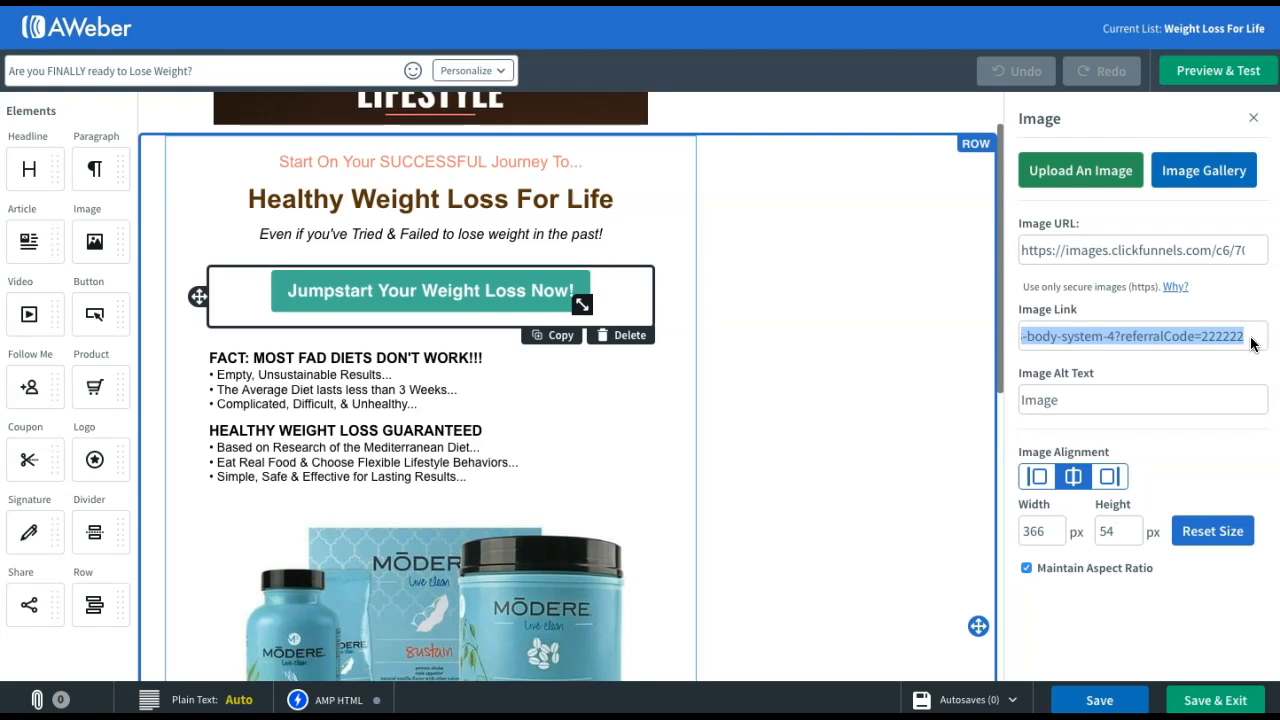
click(1250, 338)
triple_click(1244, 336)
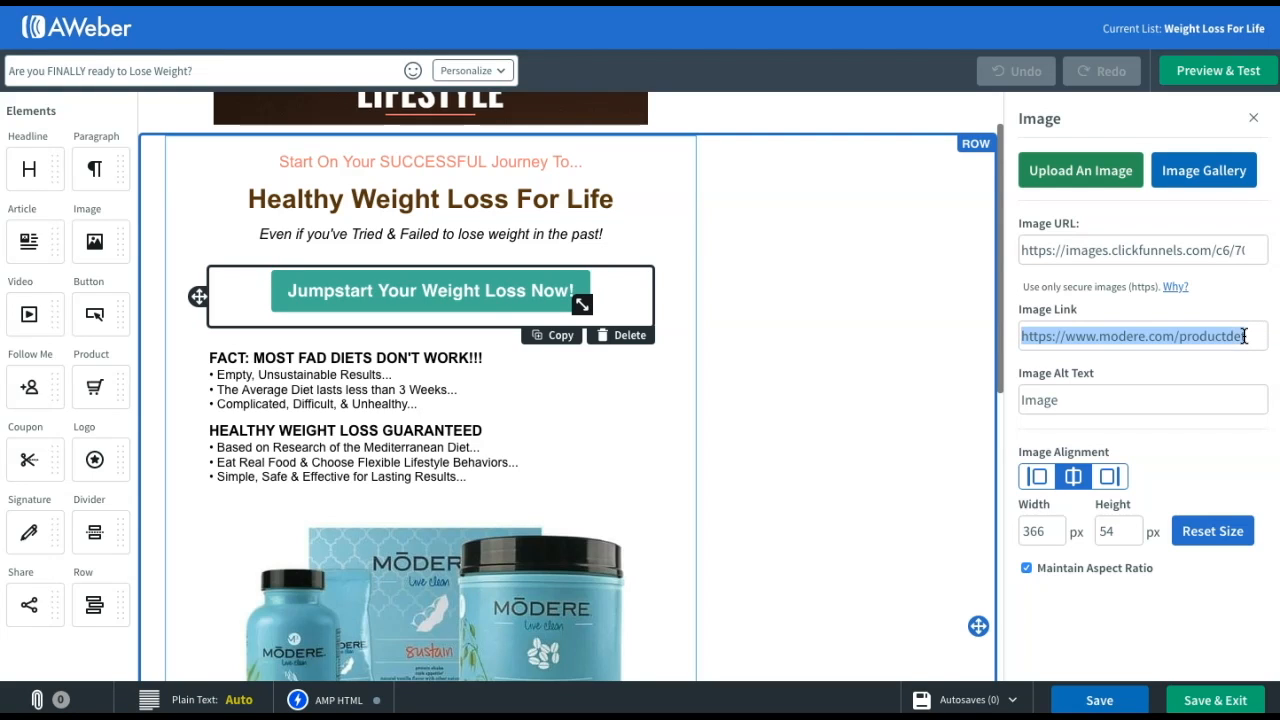
key(Right)
drag(1248, 337, 1205, 337)
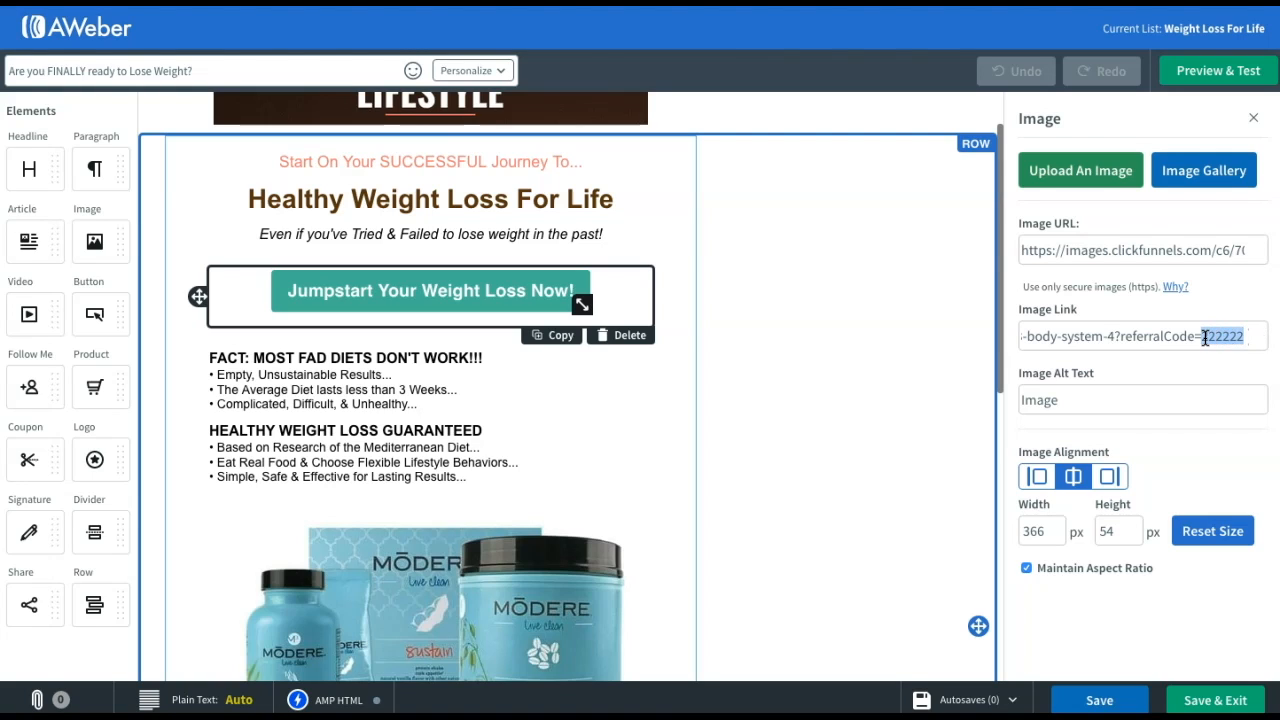
key(ctrl+v)
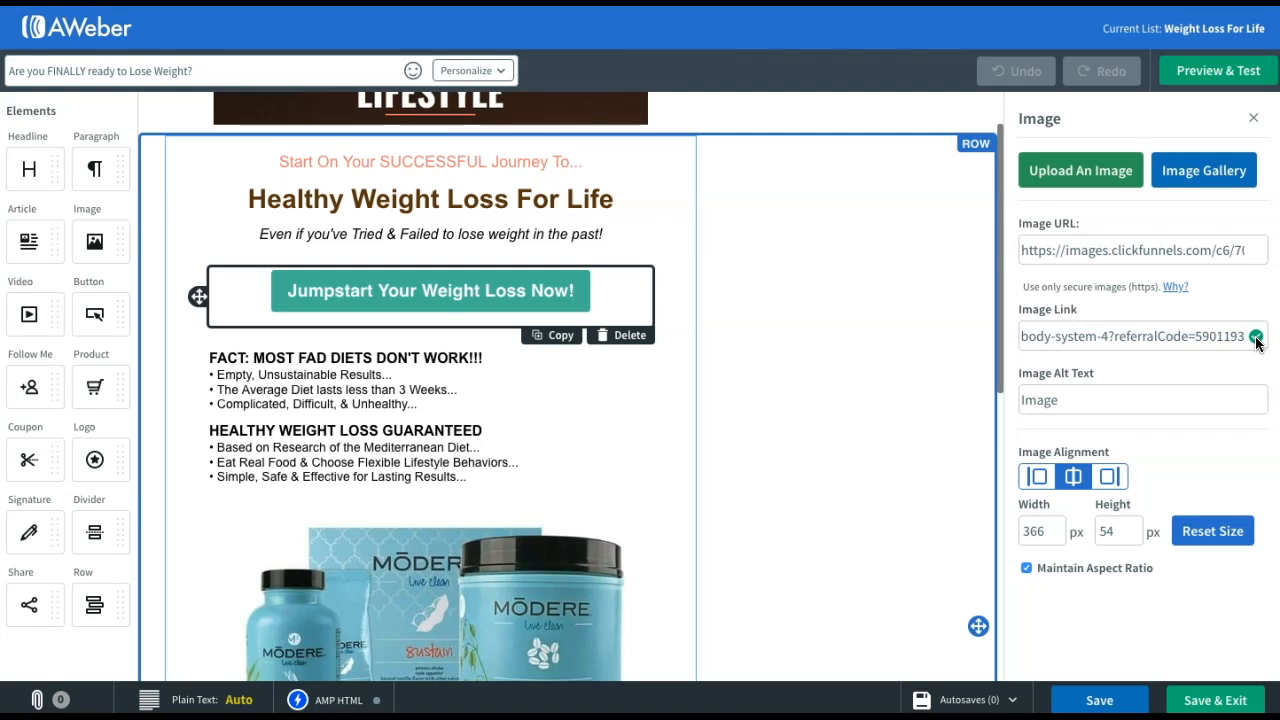
click(1097, 703)
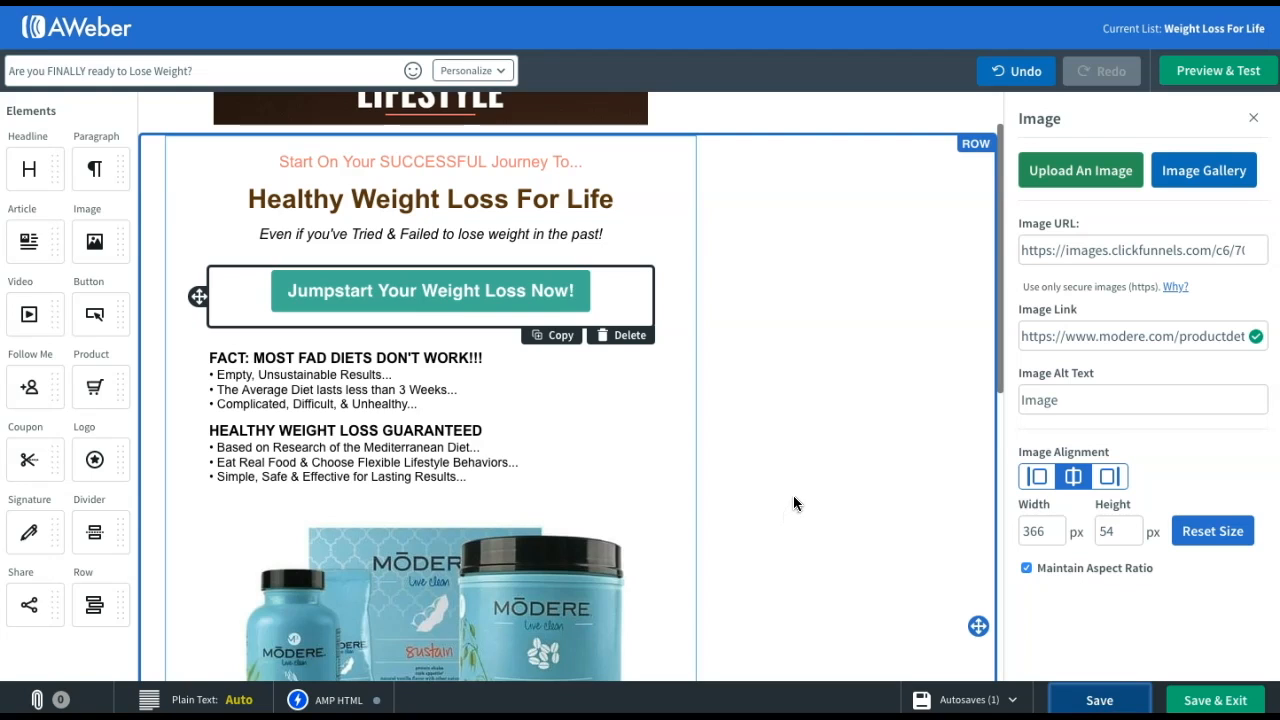
scroll(794, 496, down, 1)
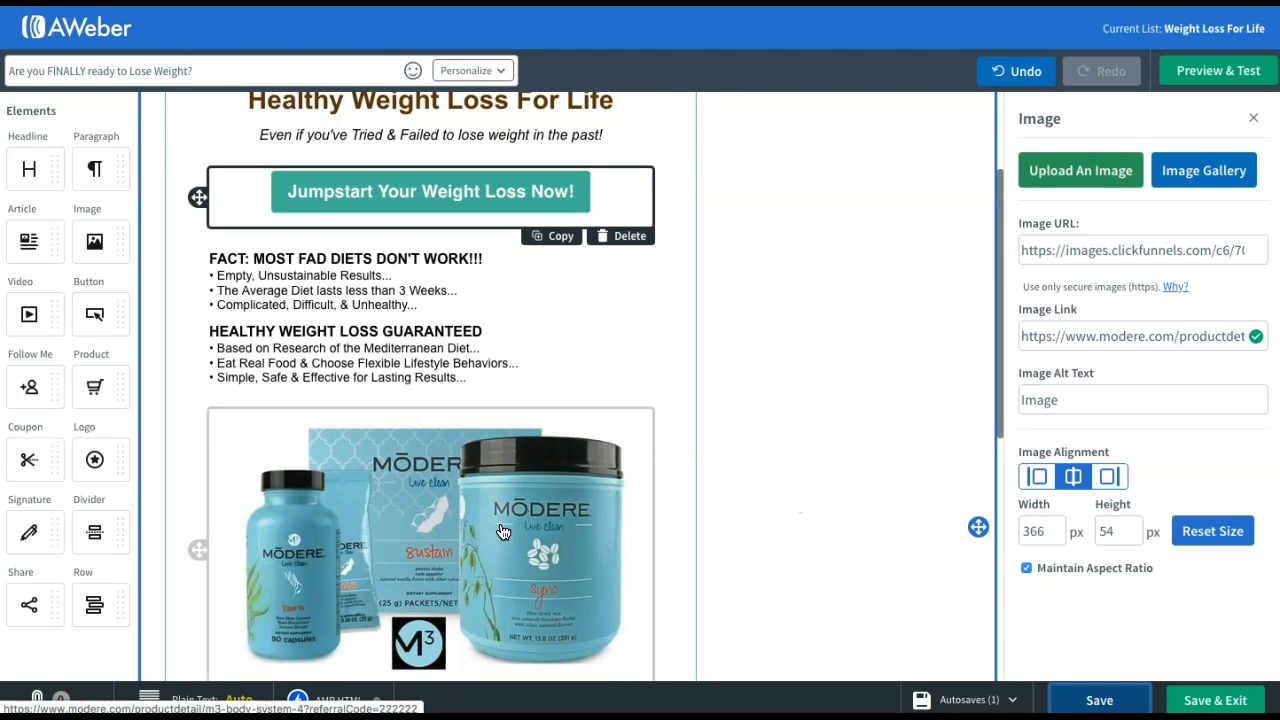
click(474, 494)
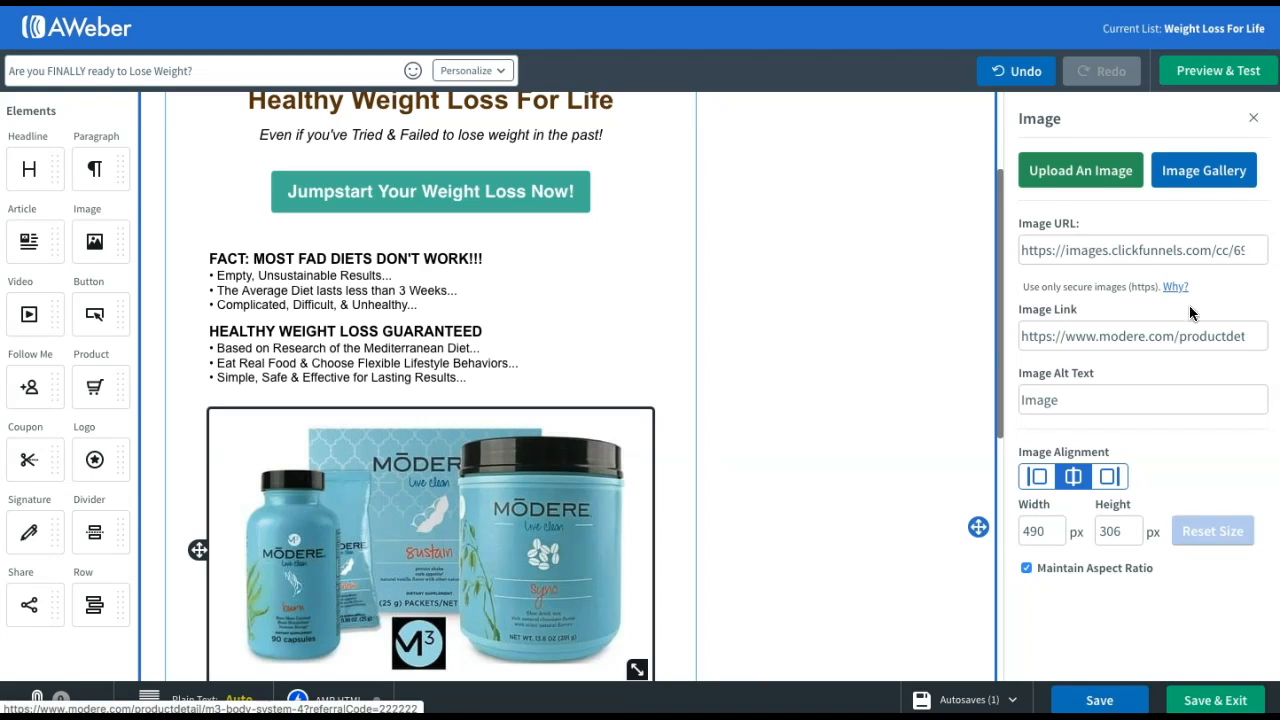
click(1172, 336)
double_click(1170, 336)
triple_click(1172, 336)
key(ctrl+v)
drag(1247, 337, 1200, 342)
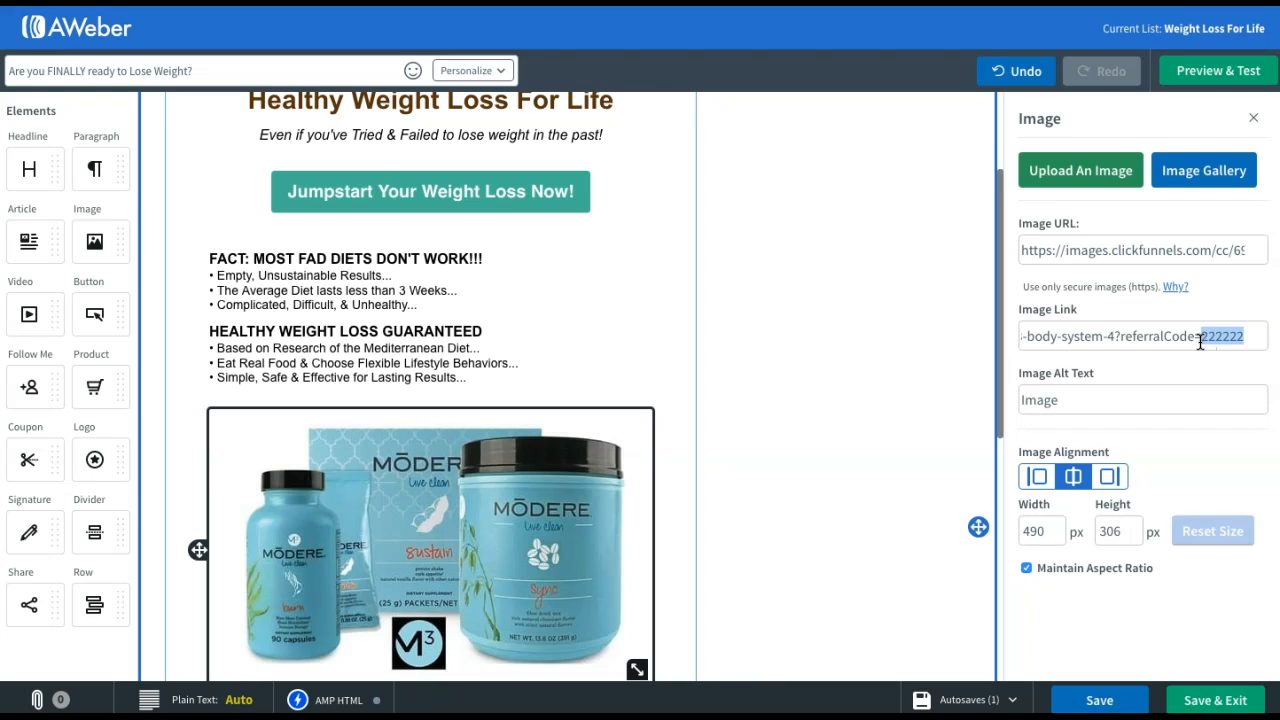
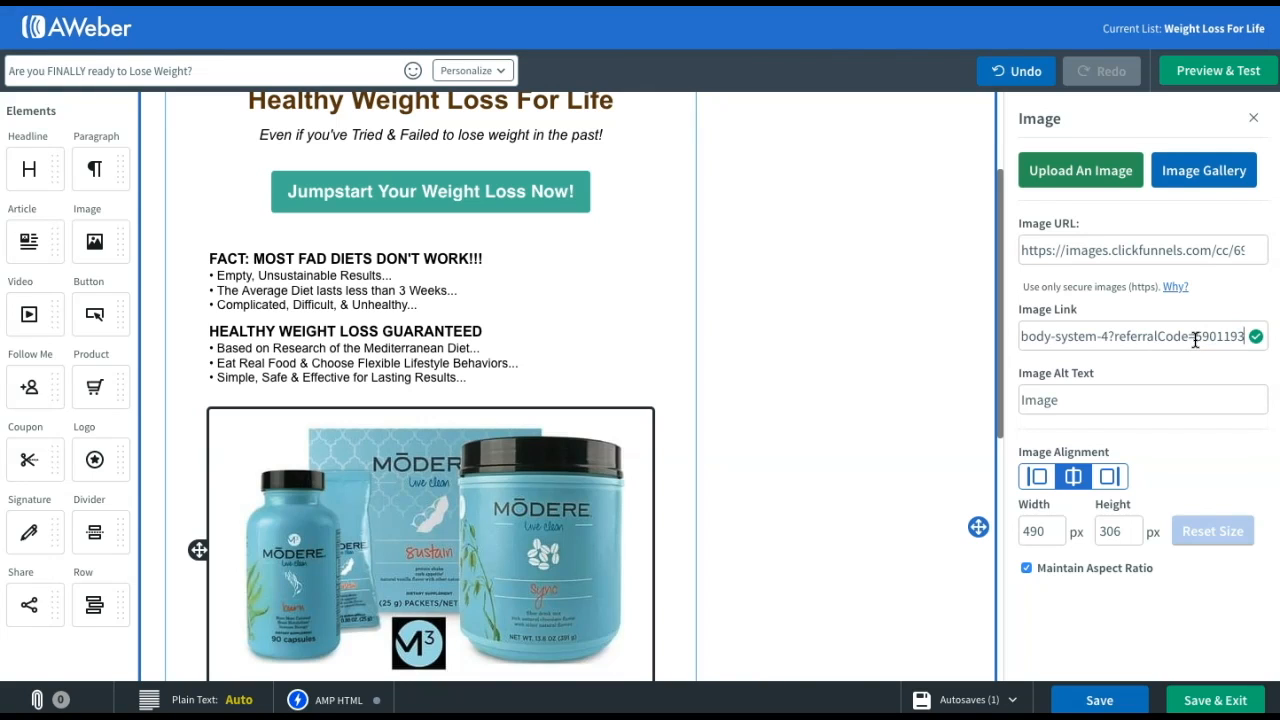
click(1090, 700)
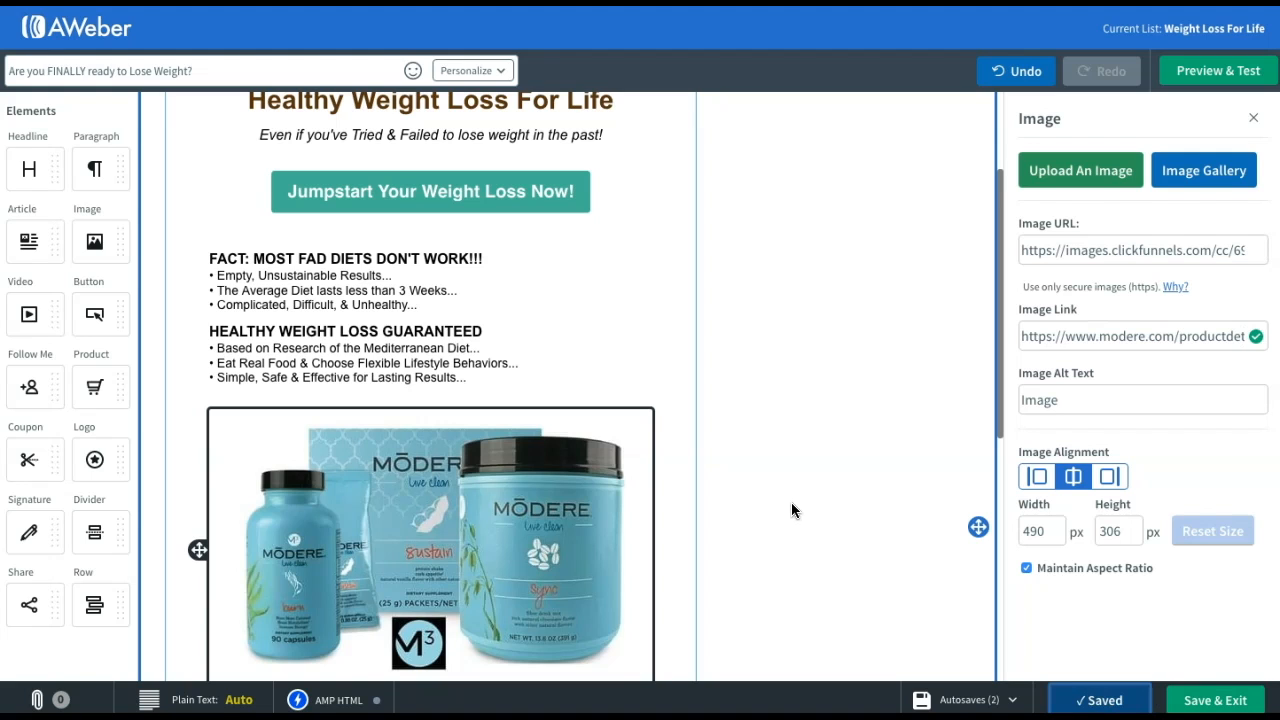
scroll(572, 390, down, 4)
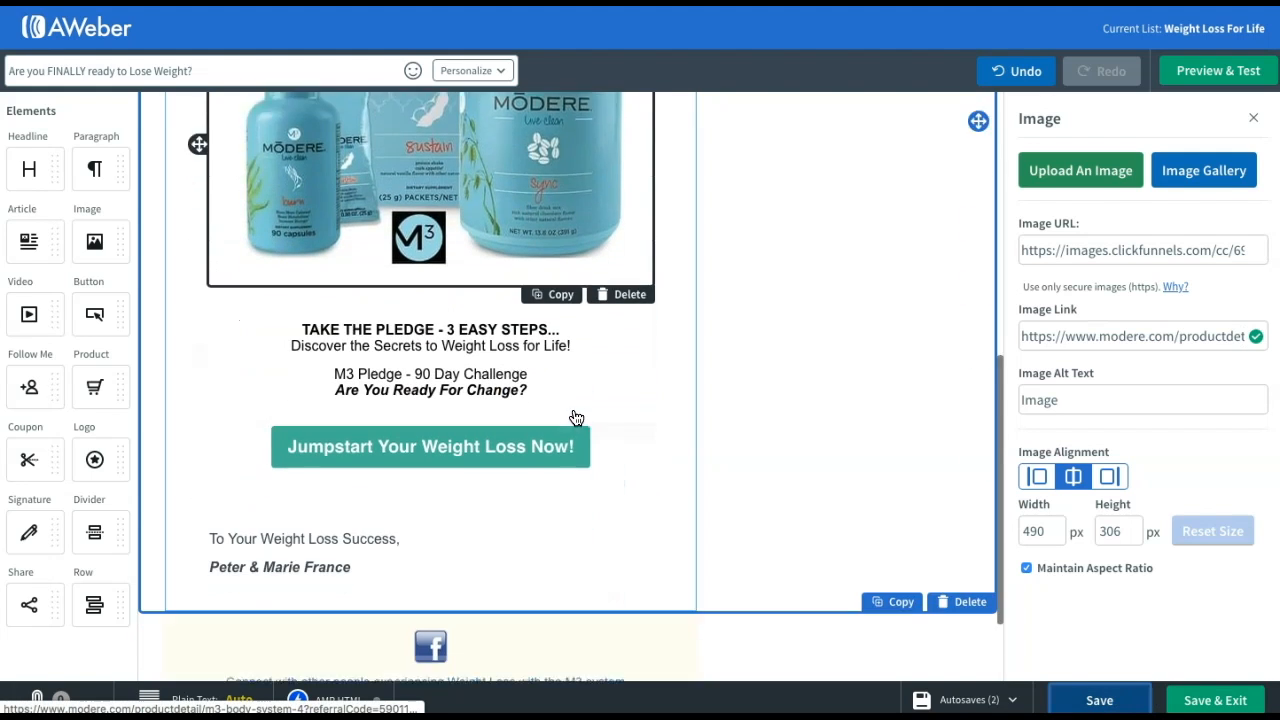
click(565, 388)
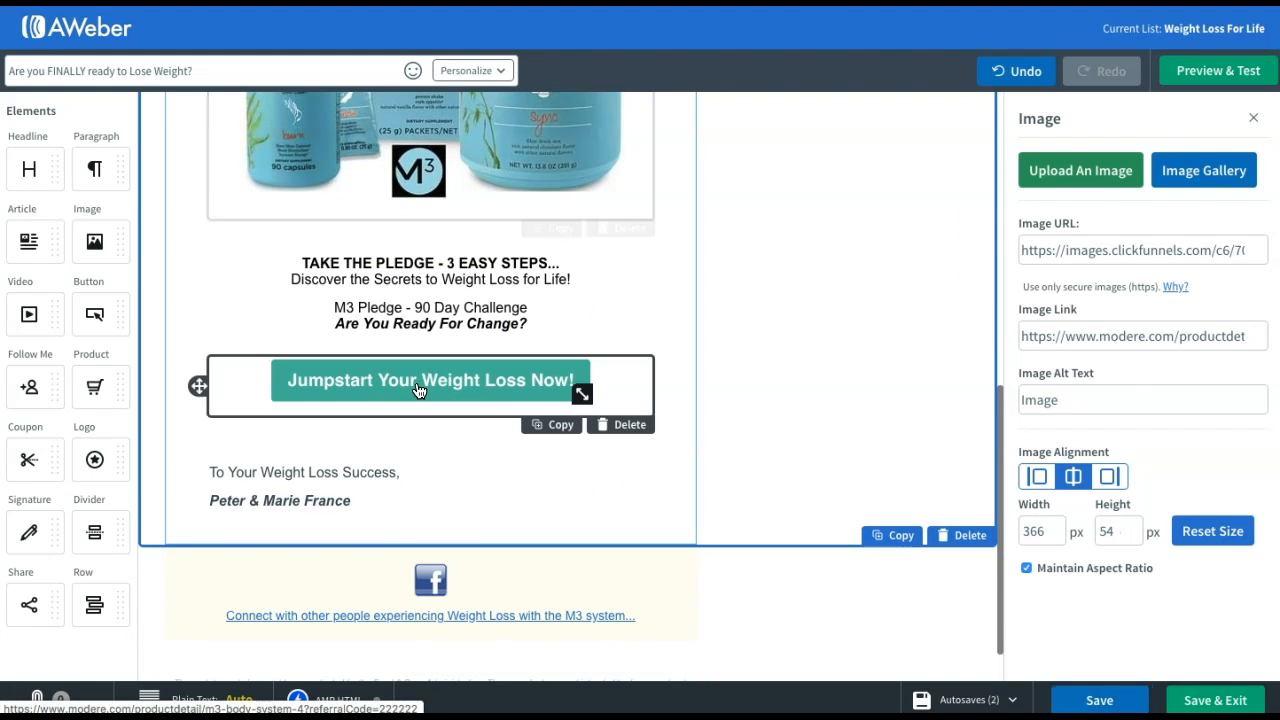
triple_click(1156, 339)
key(ctrl+v)
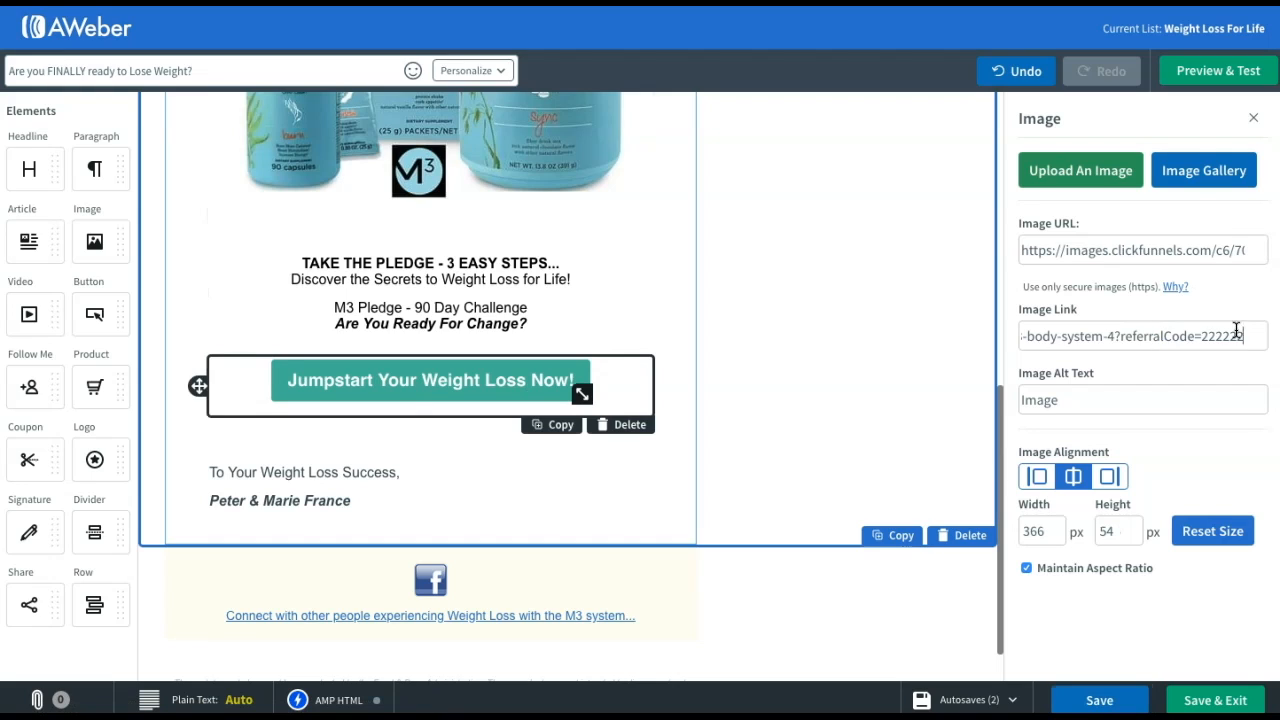
drag(1244, 337, 1203, 337)
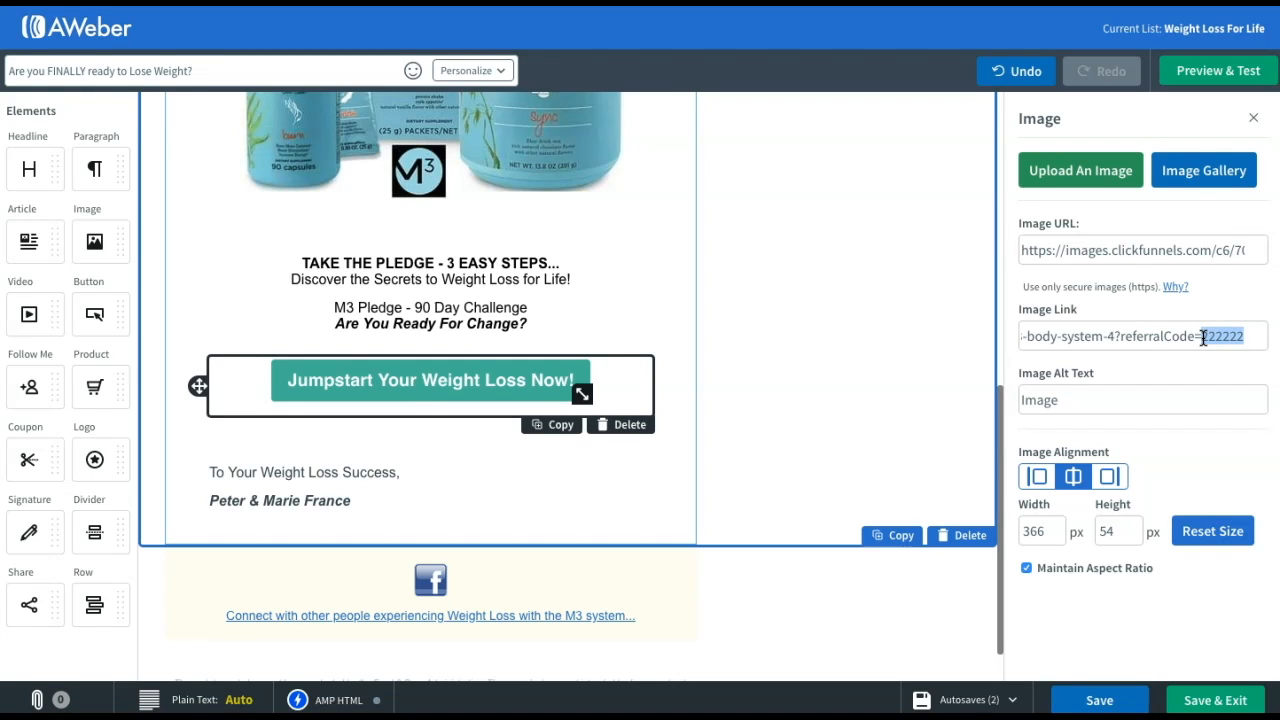
click(1100, 701)
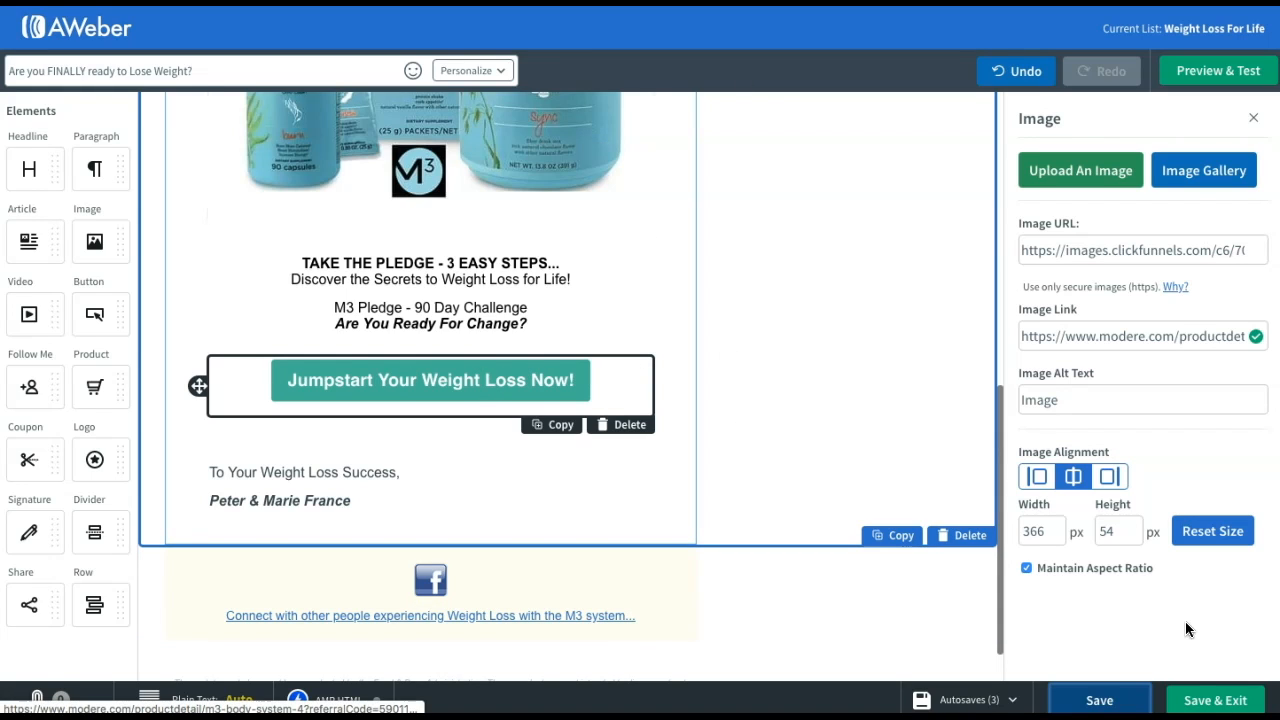
click(1216, 704)
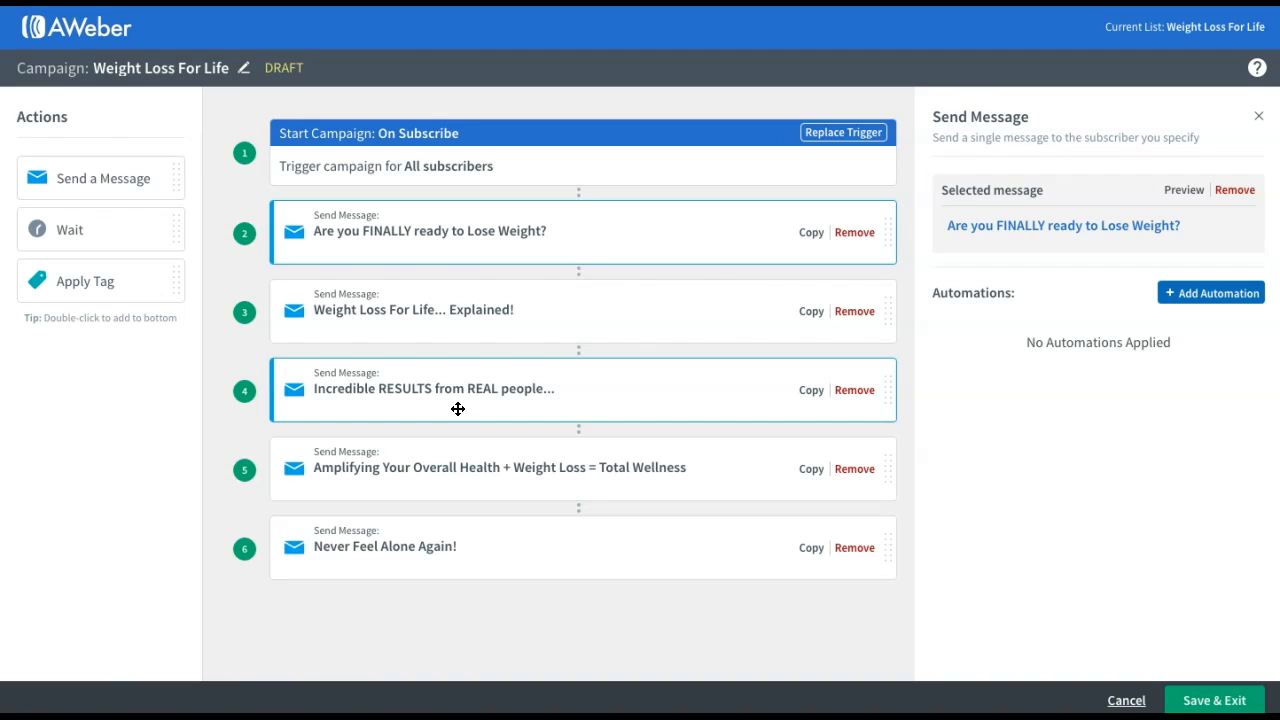
Select the fifth campaign message and open it in the email editor from the Send Message panel
click(448, 464)
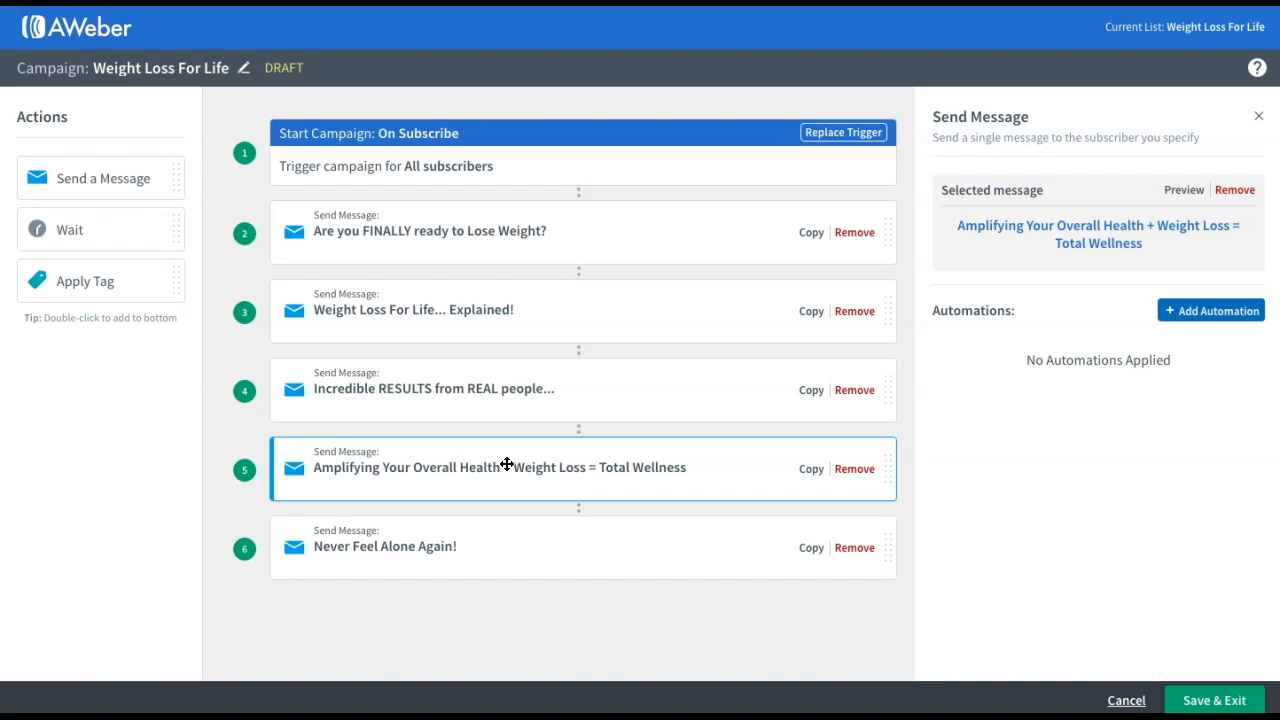
click(1083, 230)
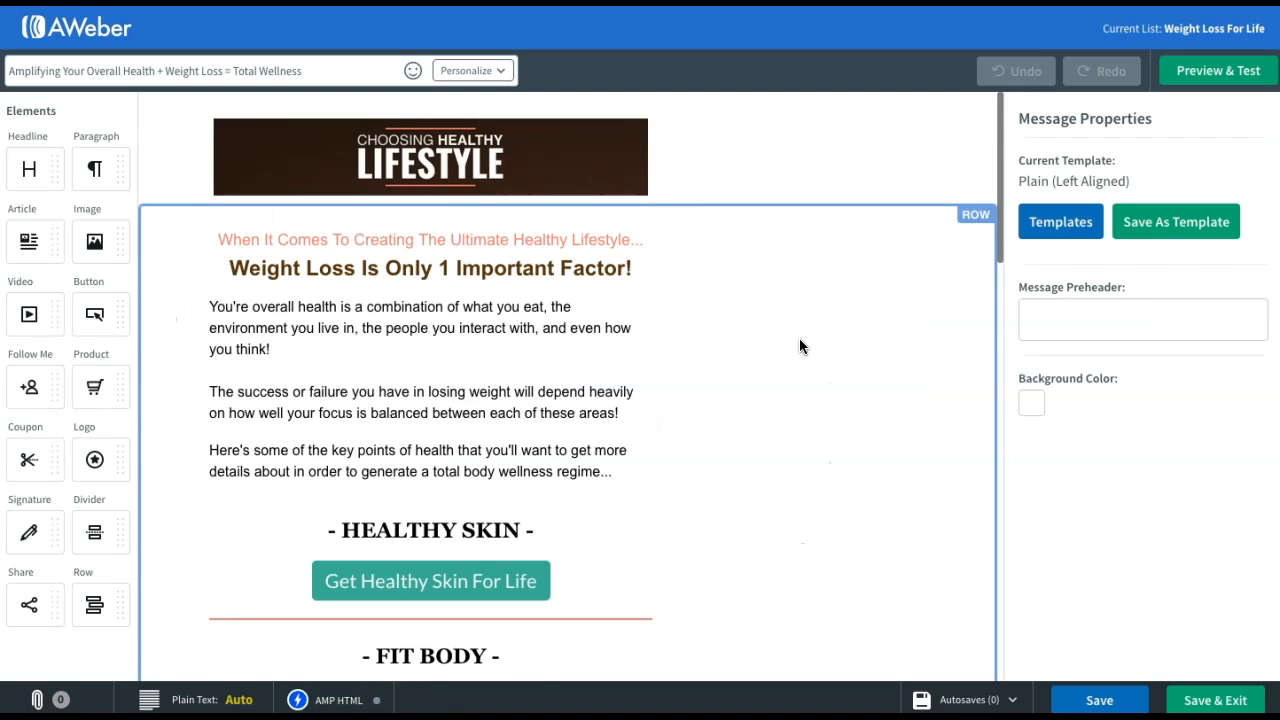
scroll(799, 346, down, 2)
click(455, 349)
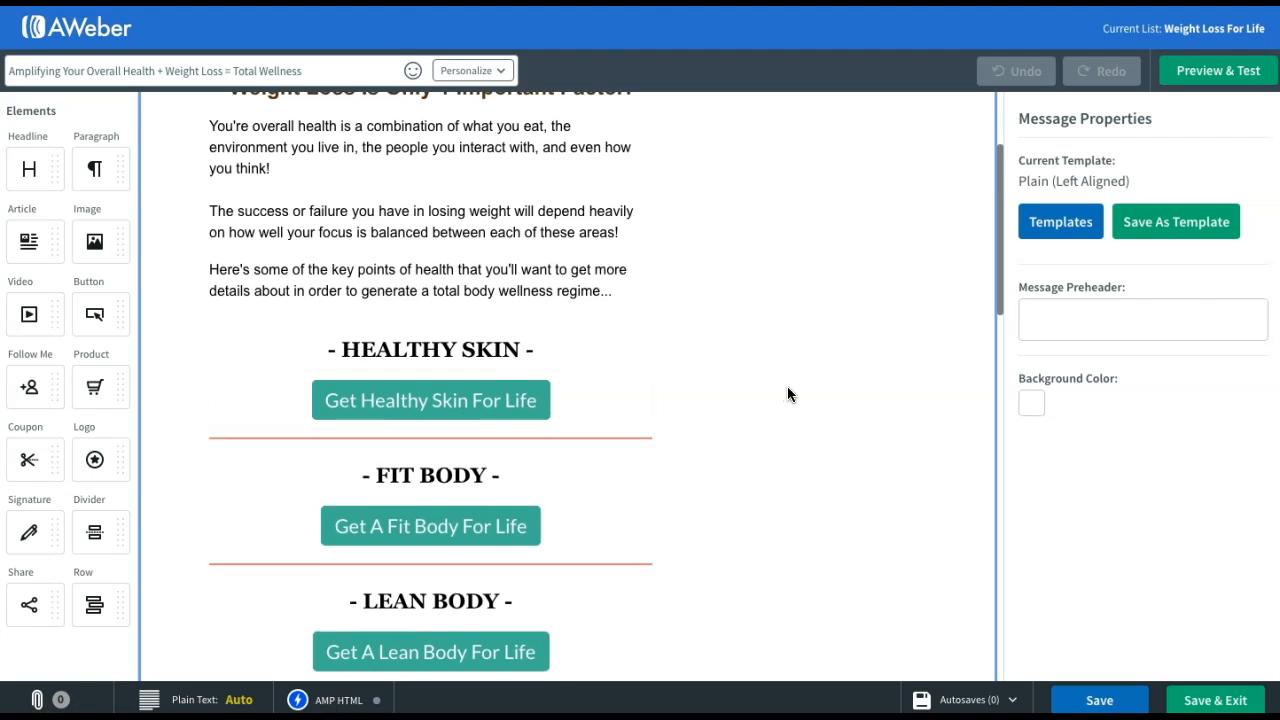
scroll(787, 394, up, 1)
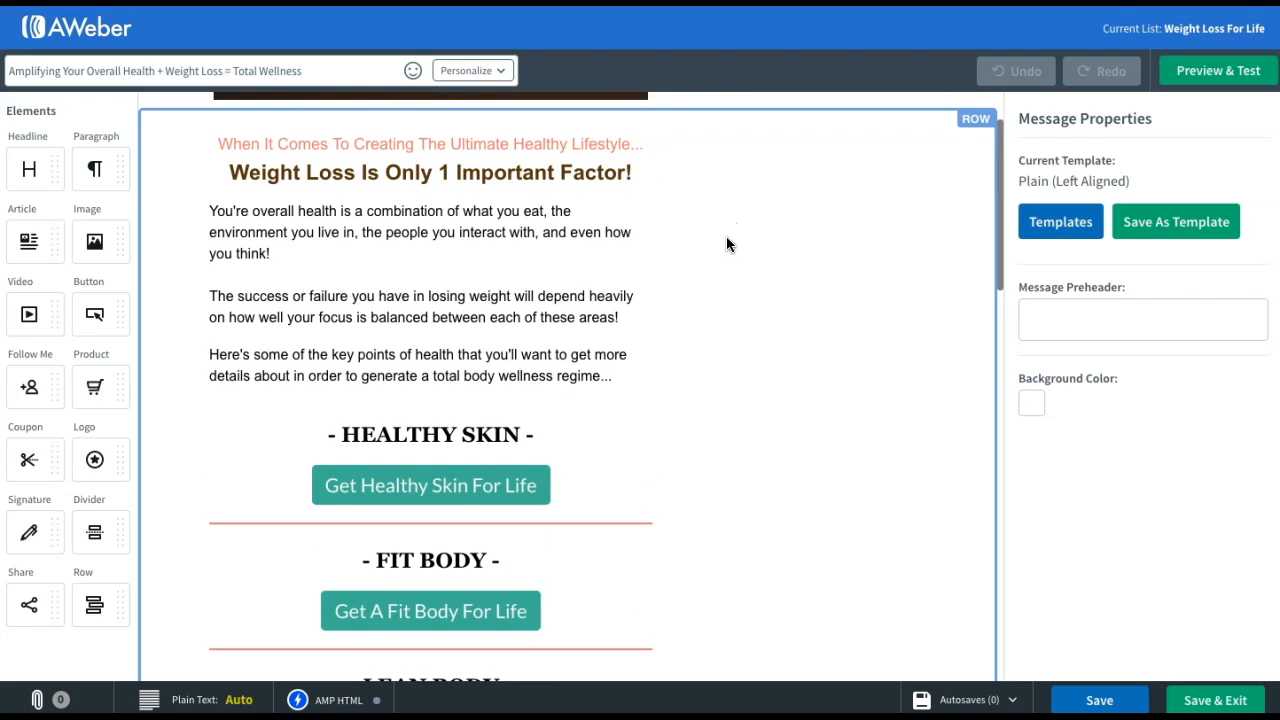
scroll(724, 248, down, 2)
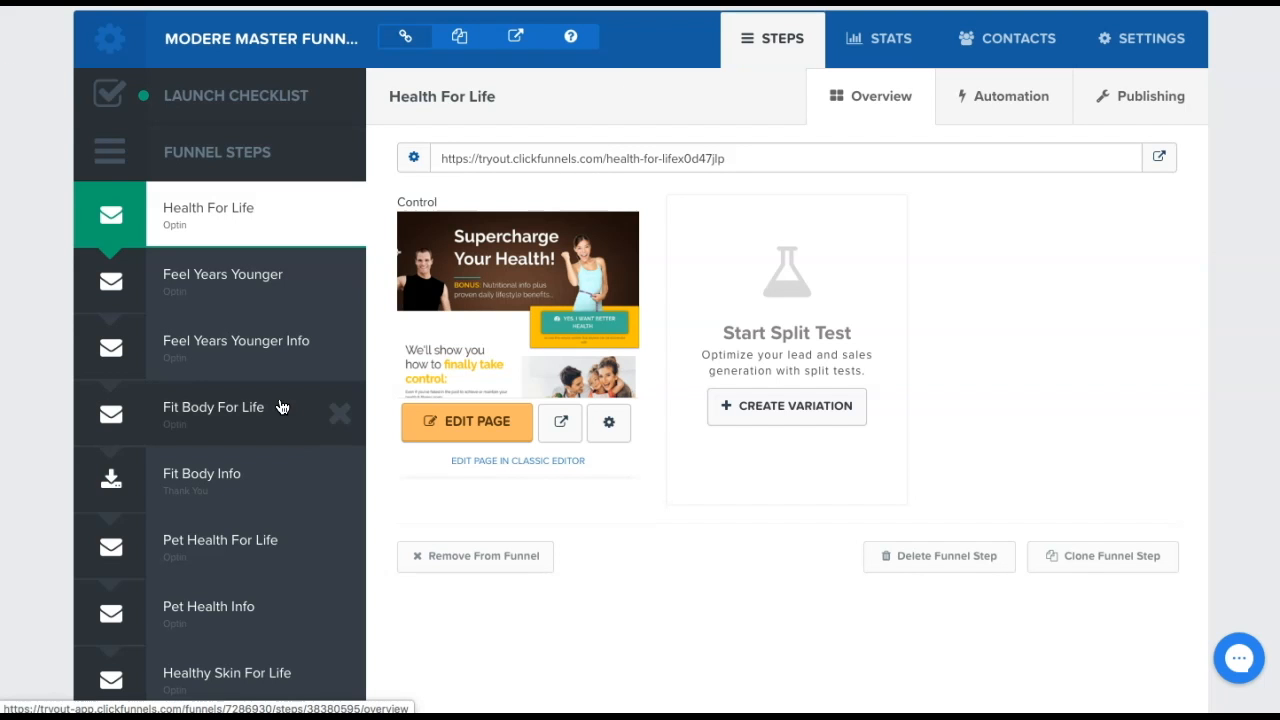
Open the Healthy Skin For Life funnel step and preview its live page's LEARN MORE pop-up
scroll(257, 380, down, 4)
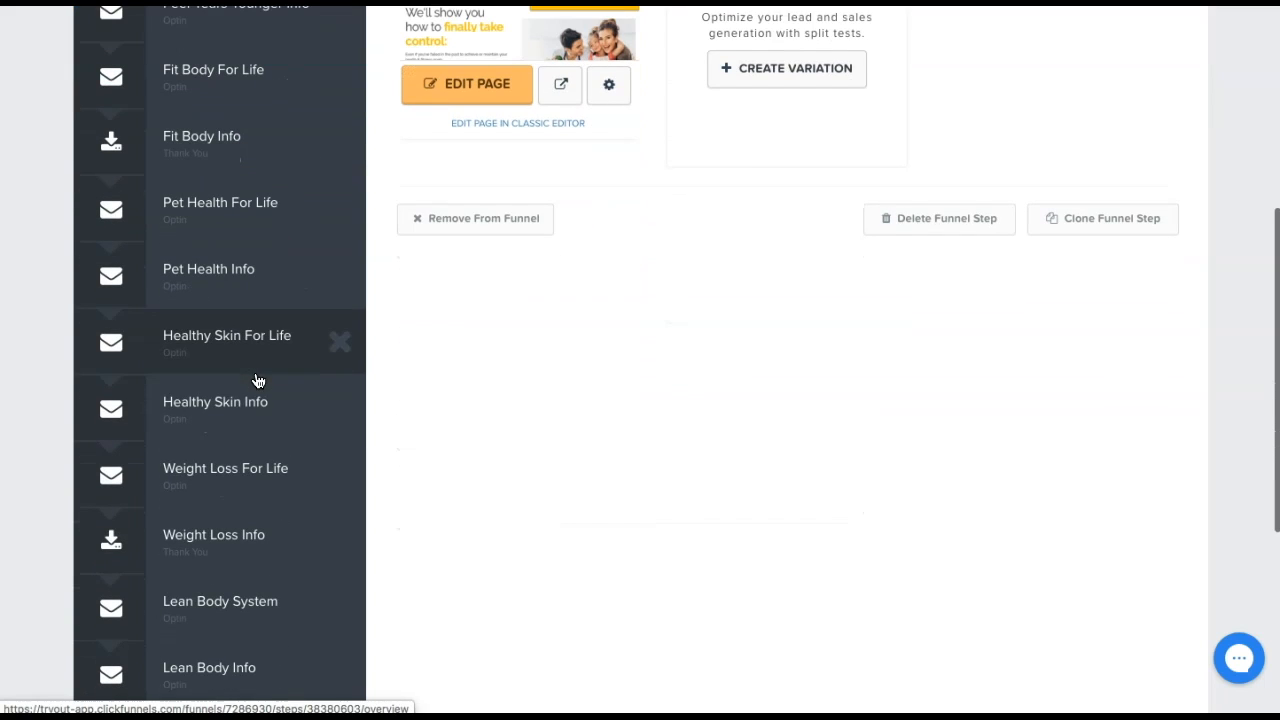
click(246, 366)
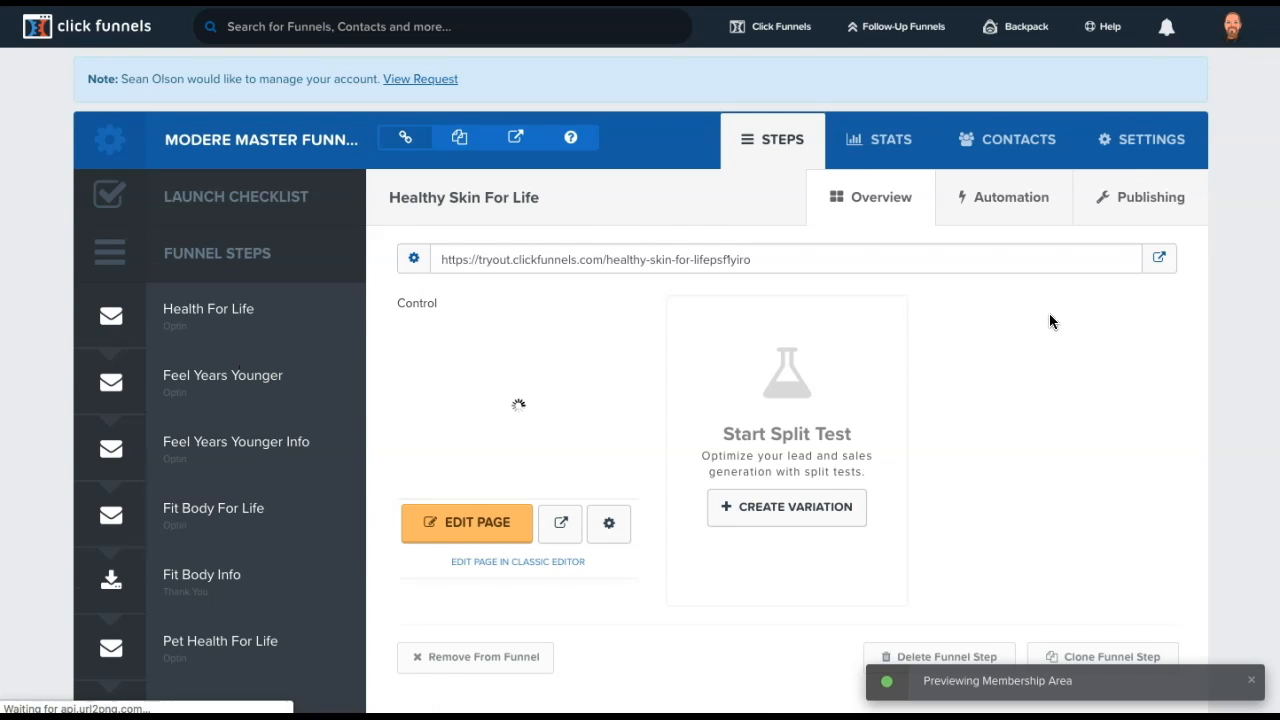
click(1161, 262)
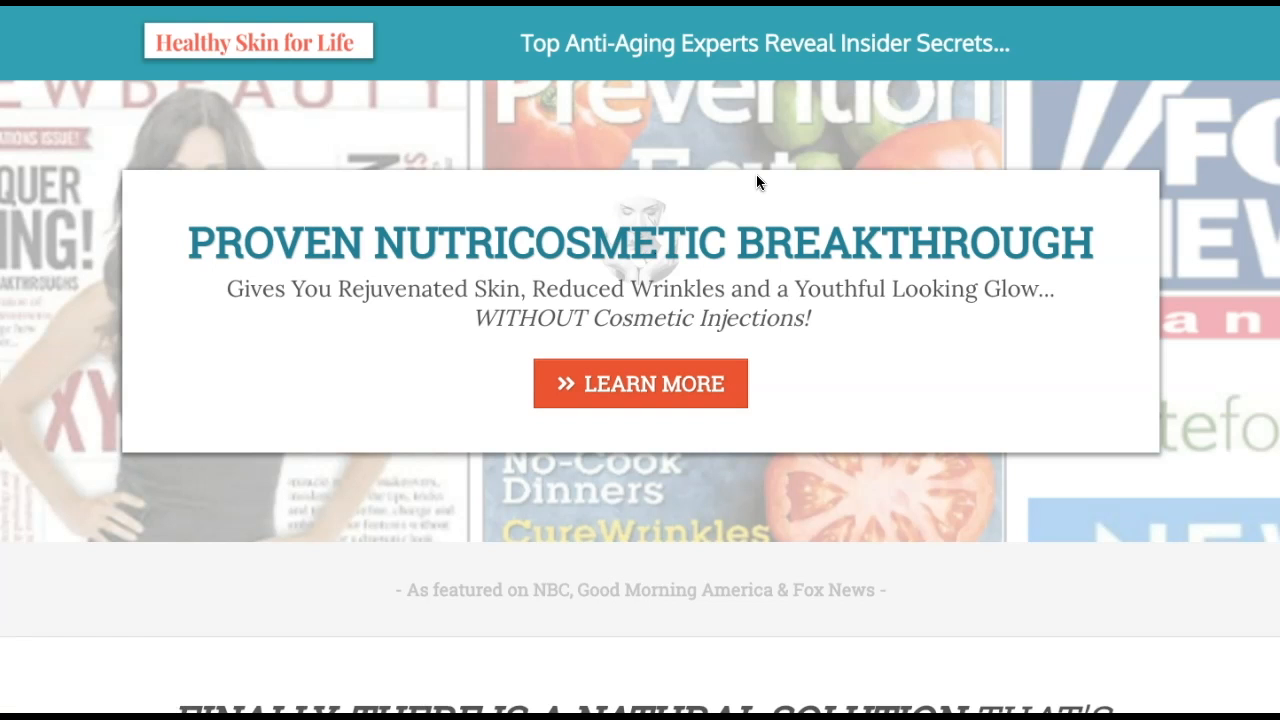
click(634, 377)
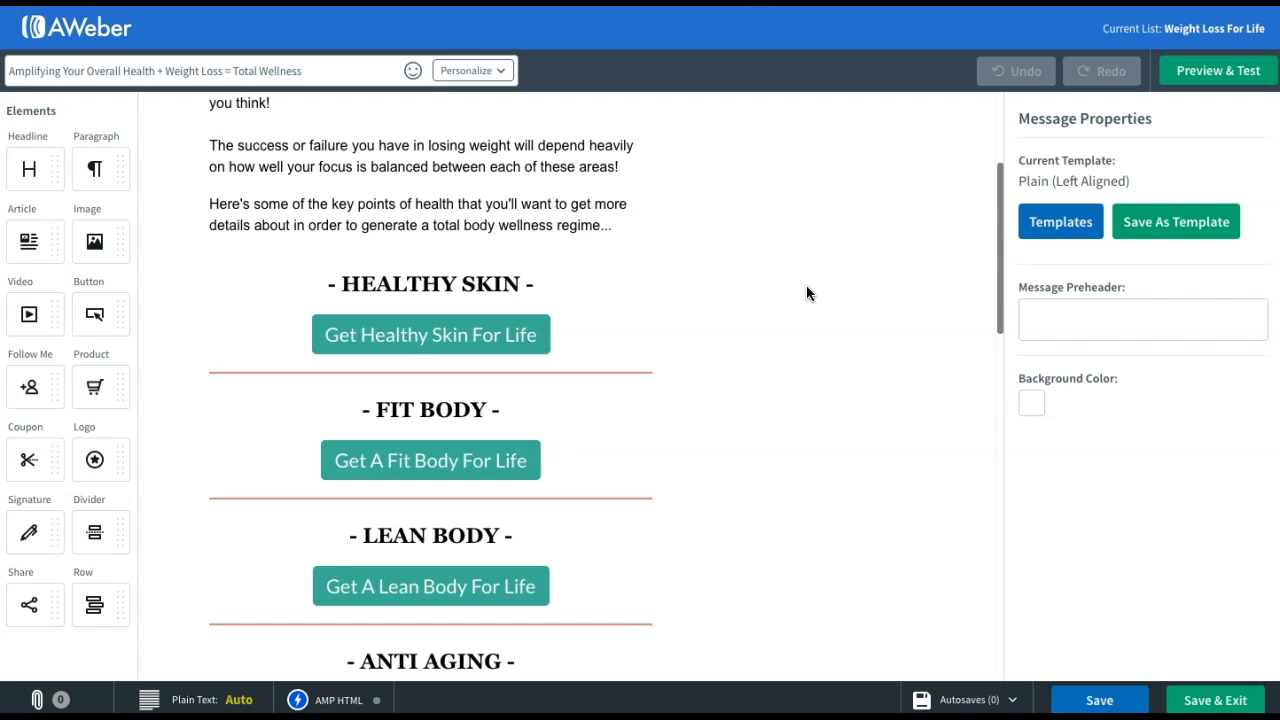
Paste the ClickFunnels healthy-skin-for-life URL into the Get Healthy Skin For Life button's link
click(420, 340)
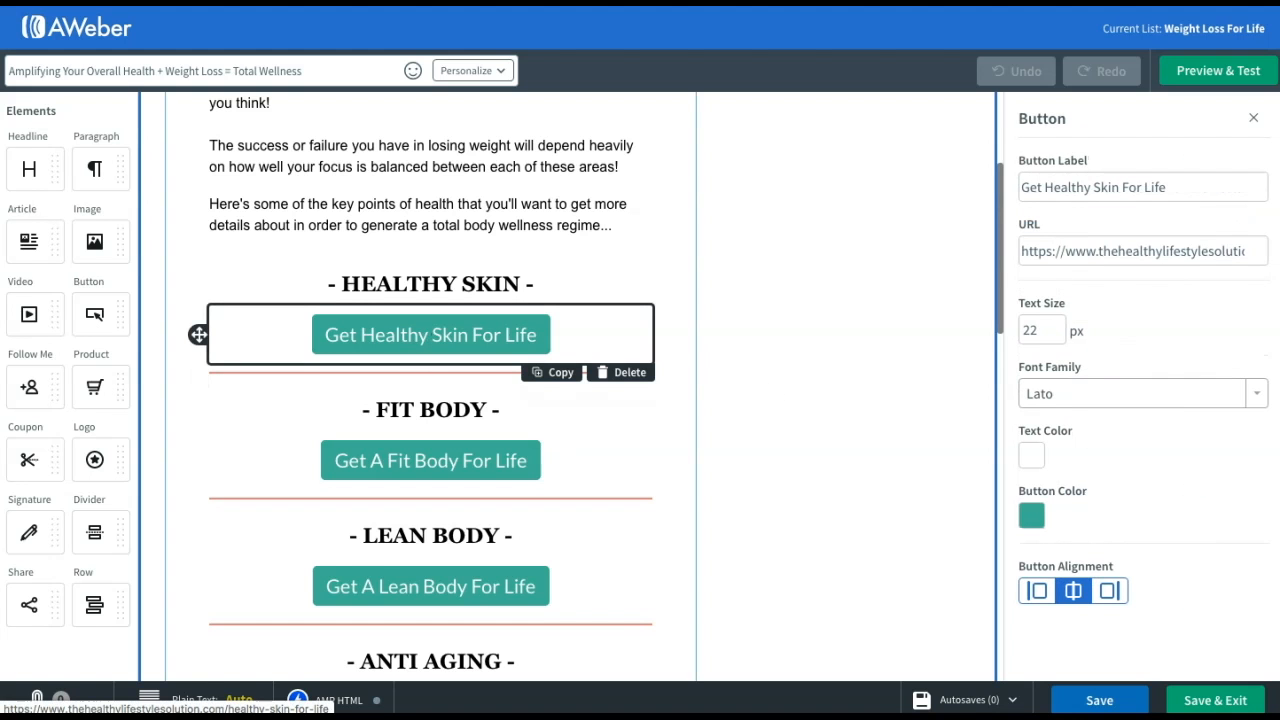
triple_click(1157, 252)
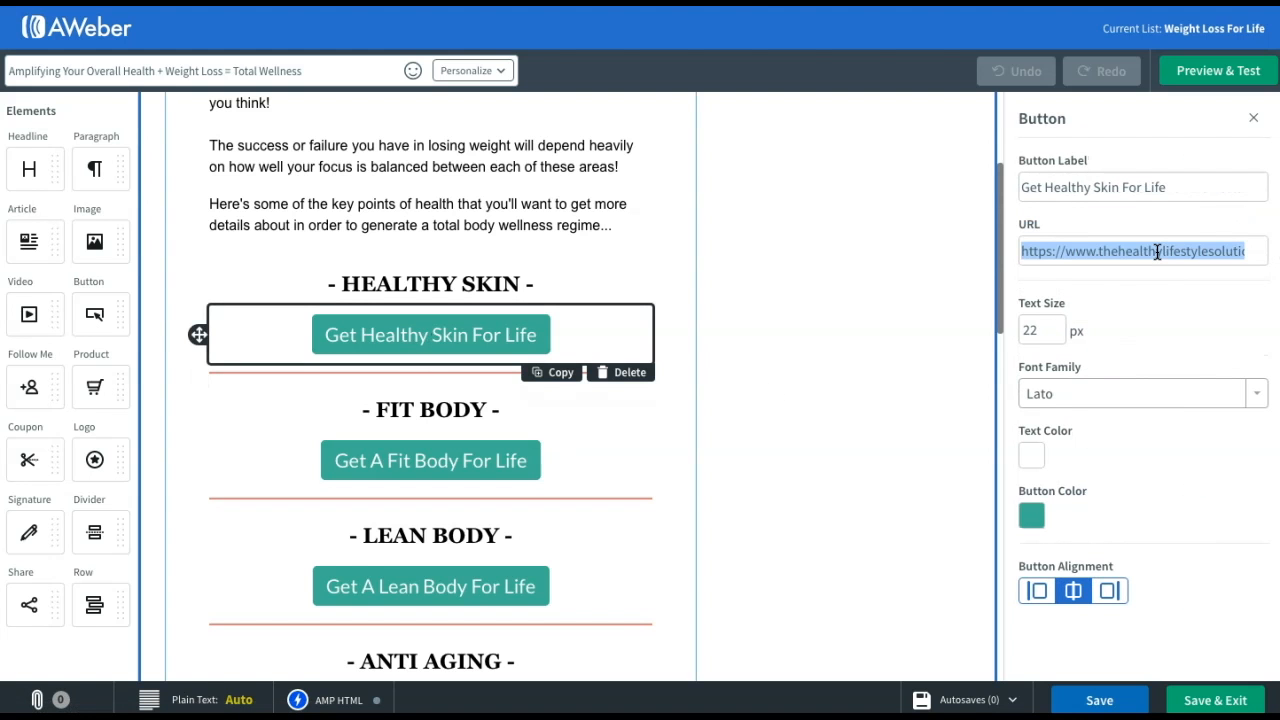
text(https://tryout.clickfunnels.com/healthy-skin-for-life)
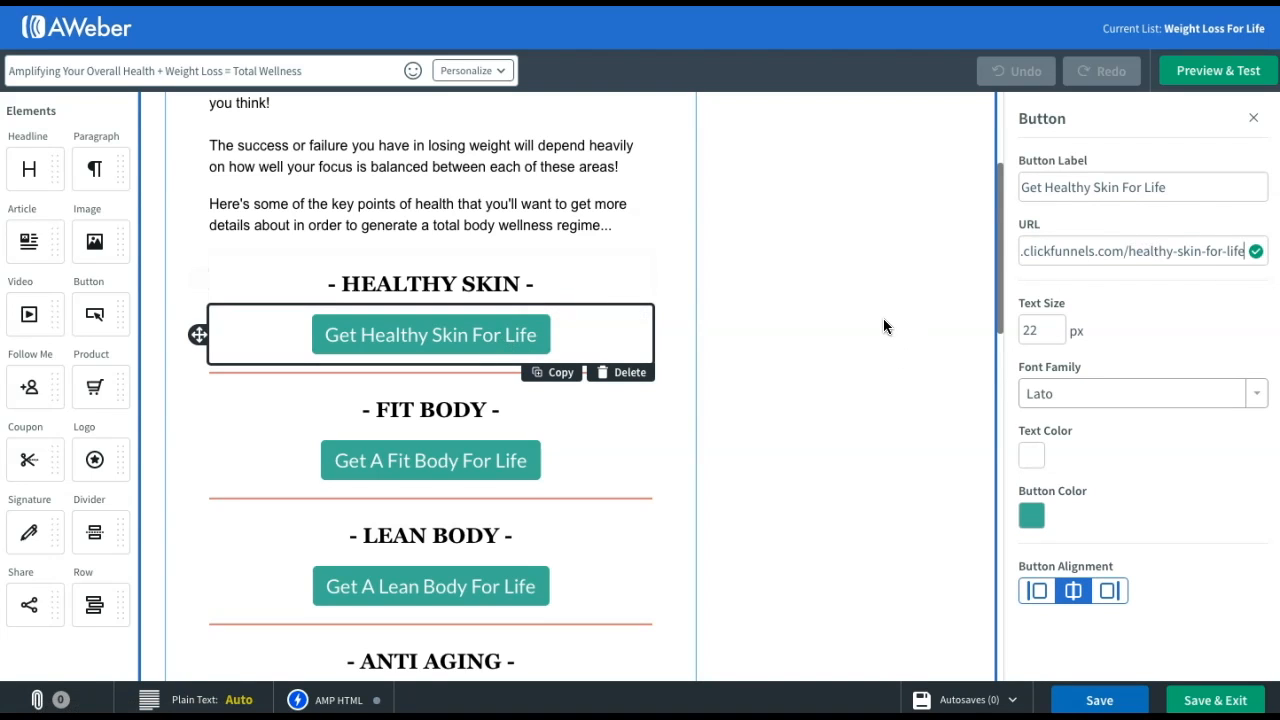
click(846, 320)
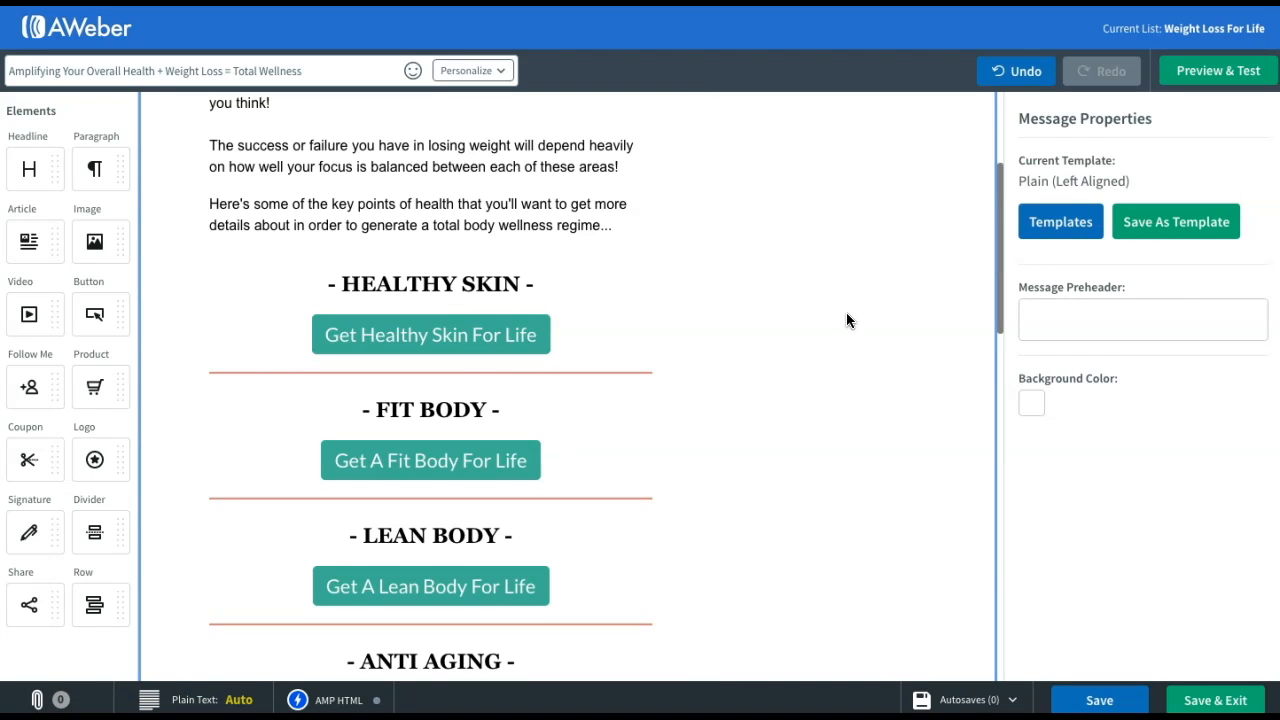
scroll(671, 333, down, 2)
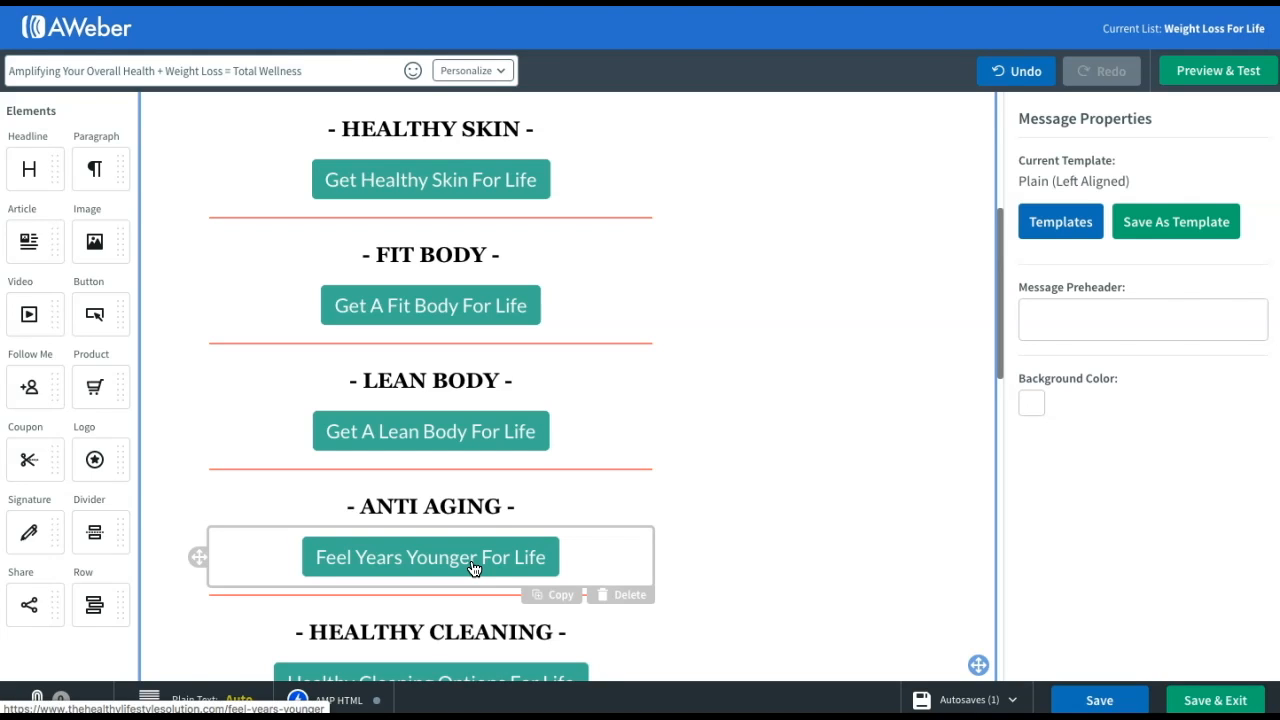
scroll(473, 568, down, 1)
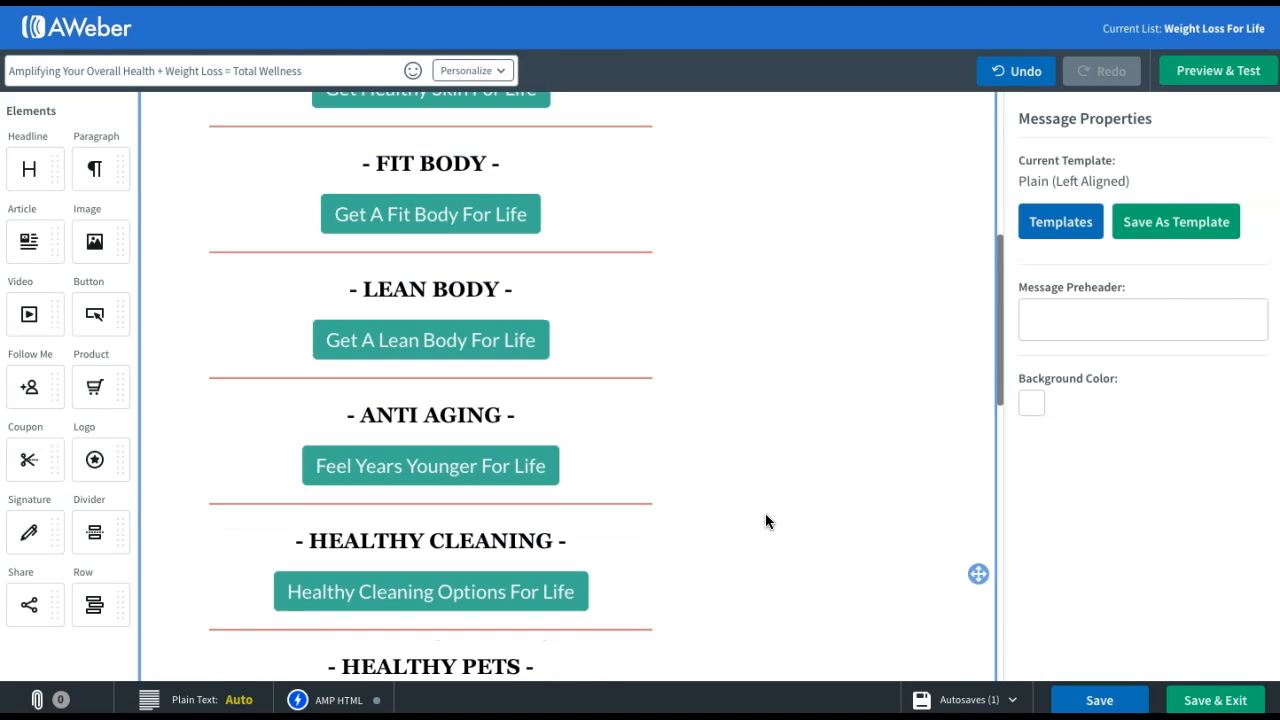
scroll(505, 594, down, 6)
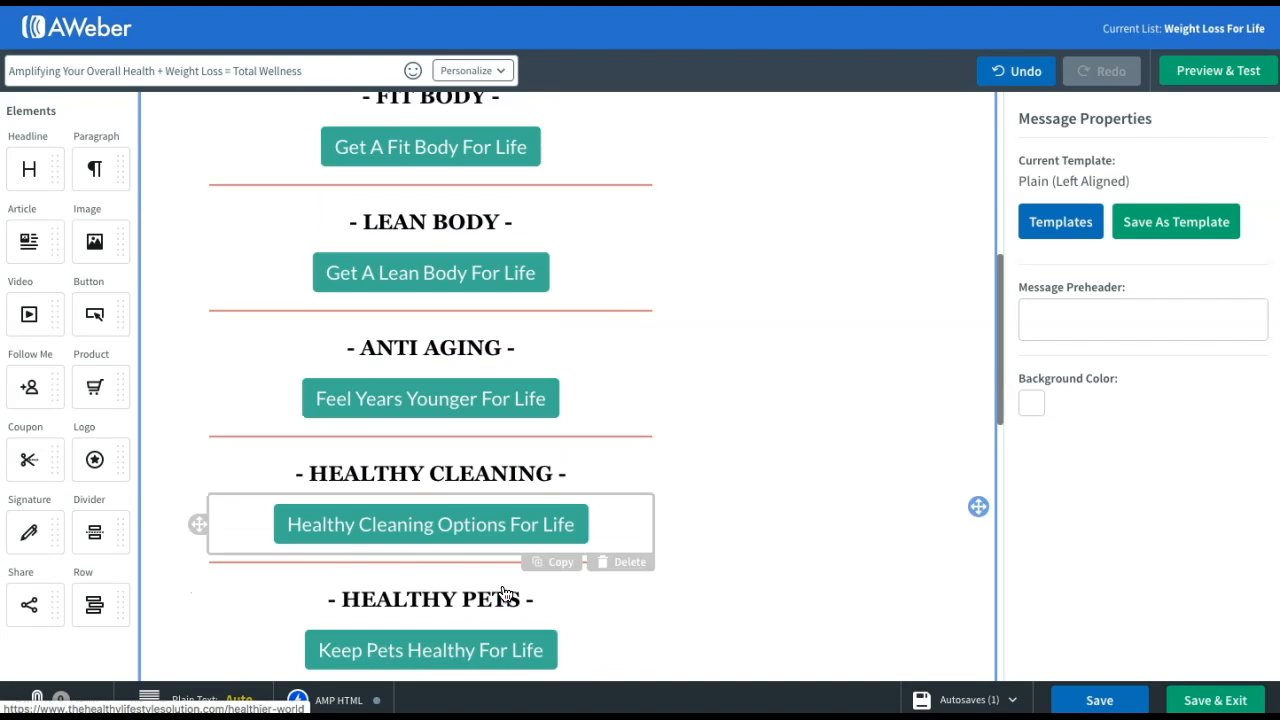
scroll(505, 594, down, 1)
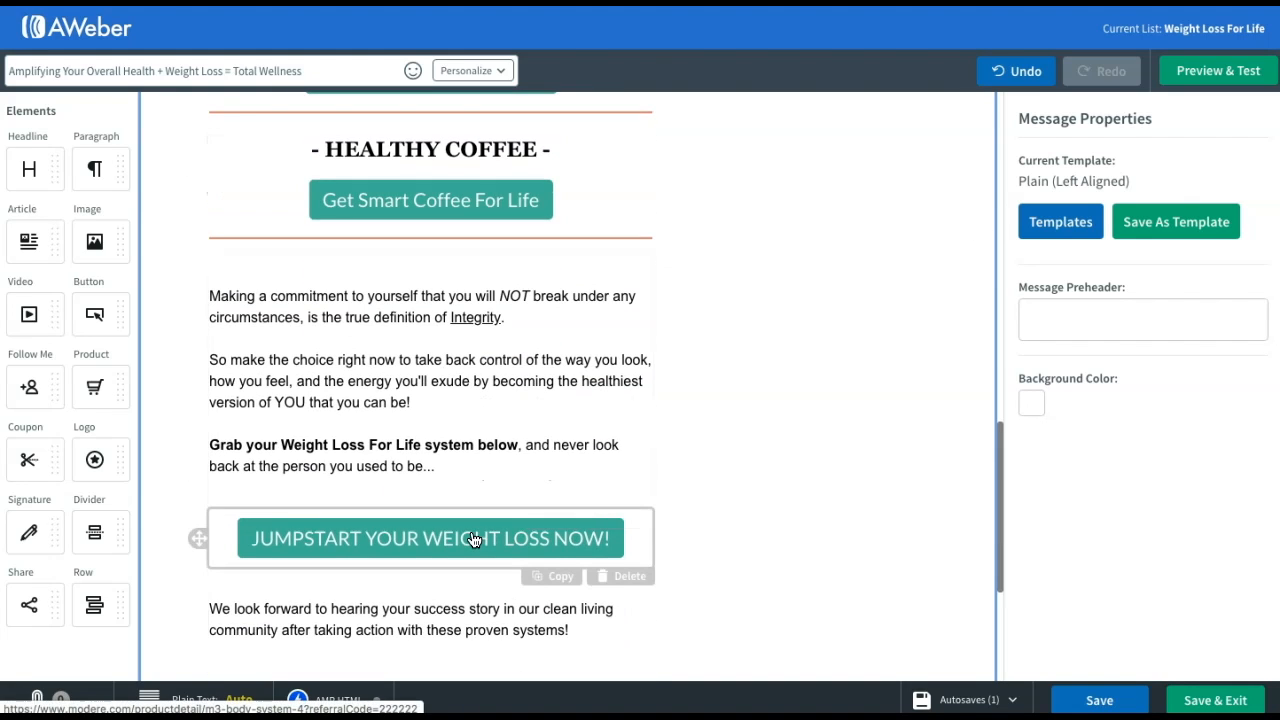
click(543, 540)
triple_click(1165, 251)
click(1253, 254)
triple_click(1215, 250)
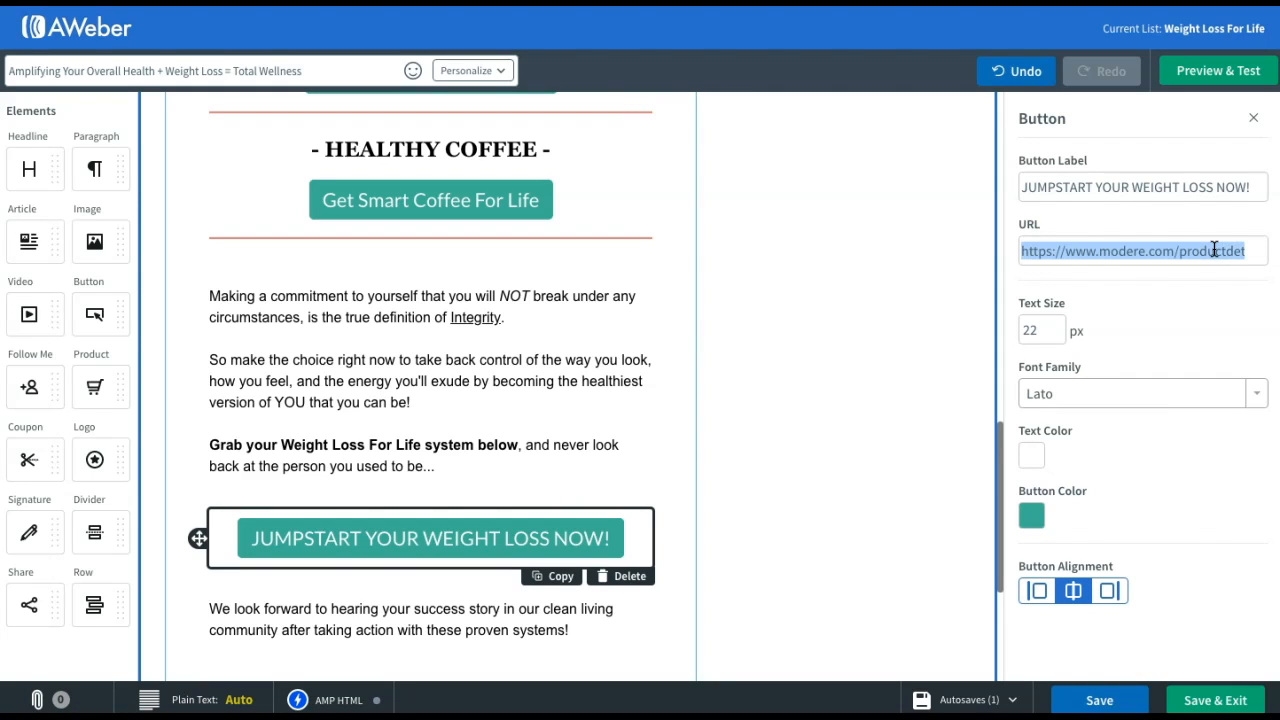
key(ctrl+v)
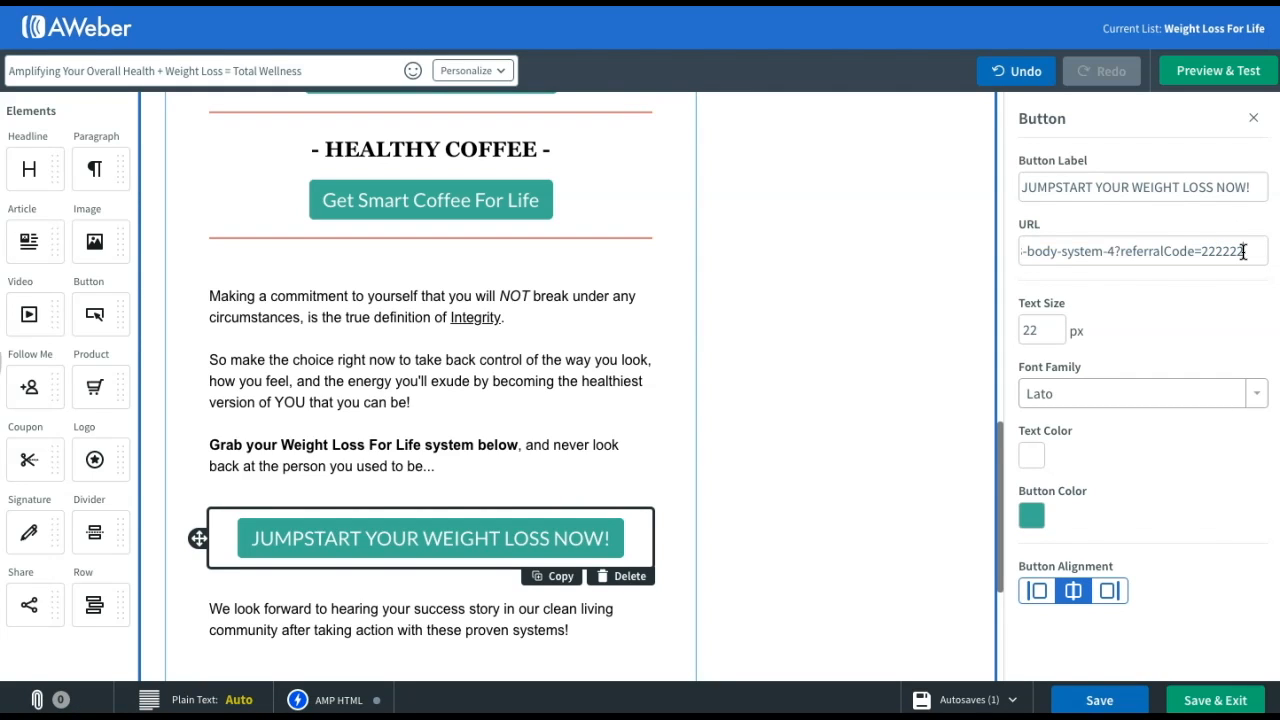
drag(1243, 252, 1206, 254)
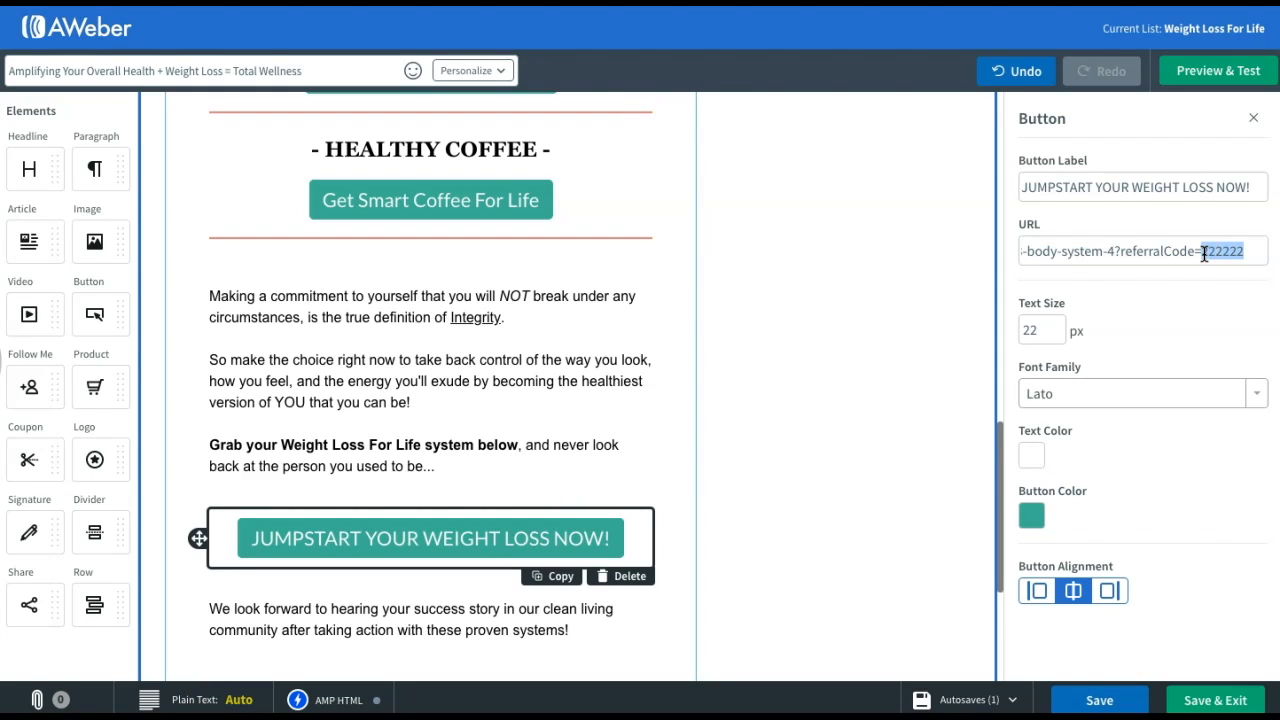
key(ctrl+v)
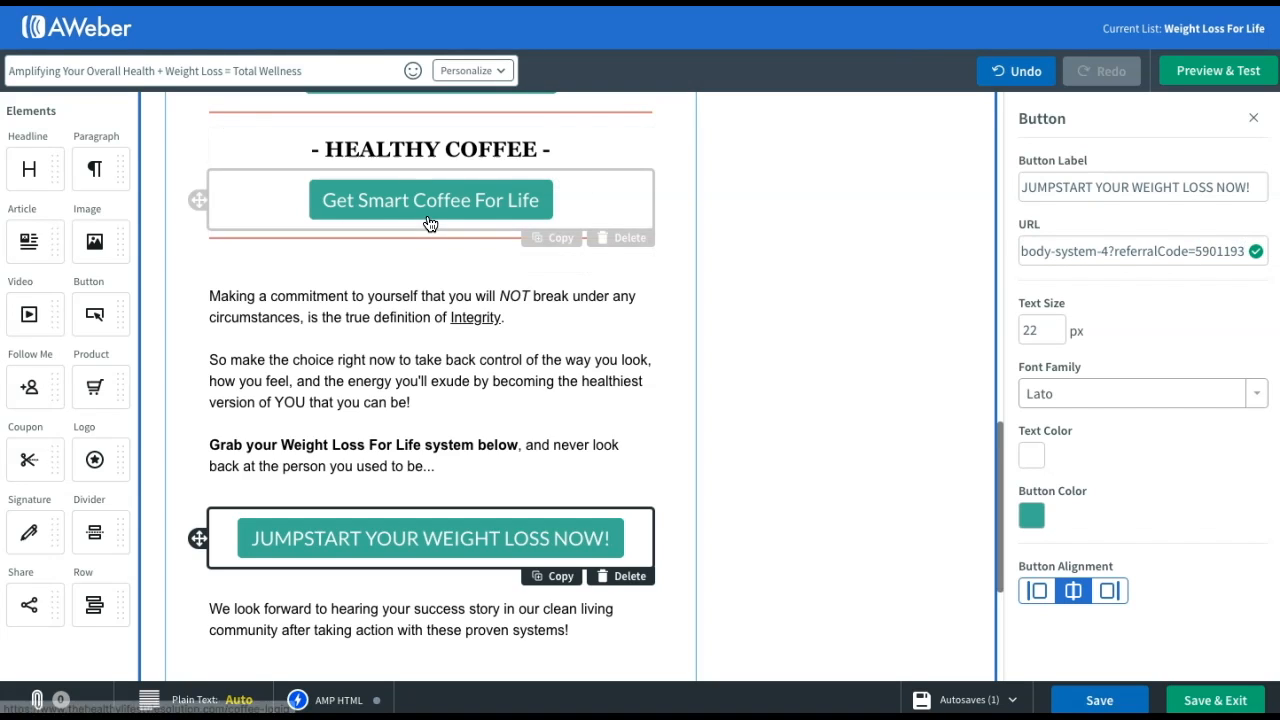
click(856, 406)
scroll(856, 406, down, 2)
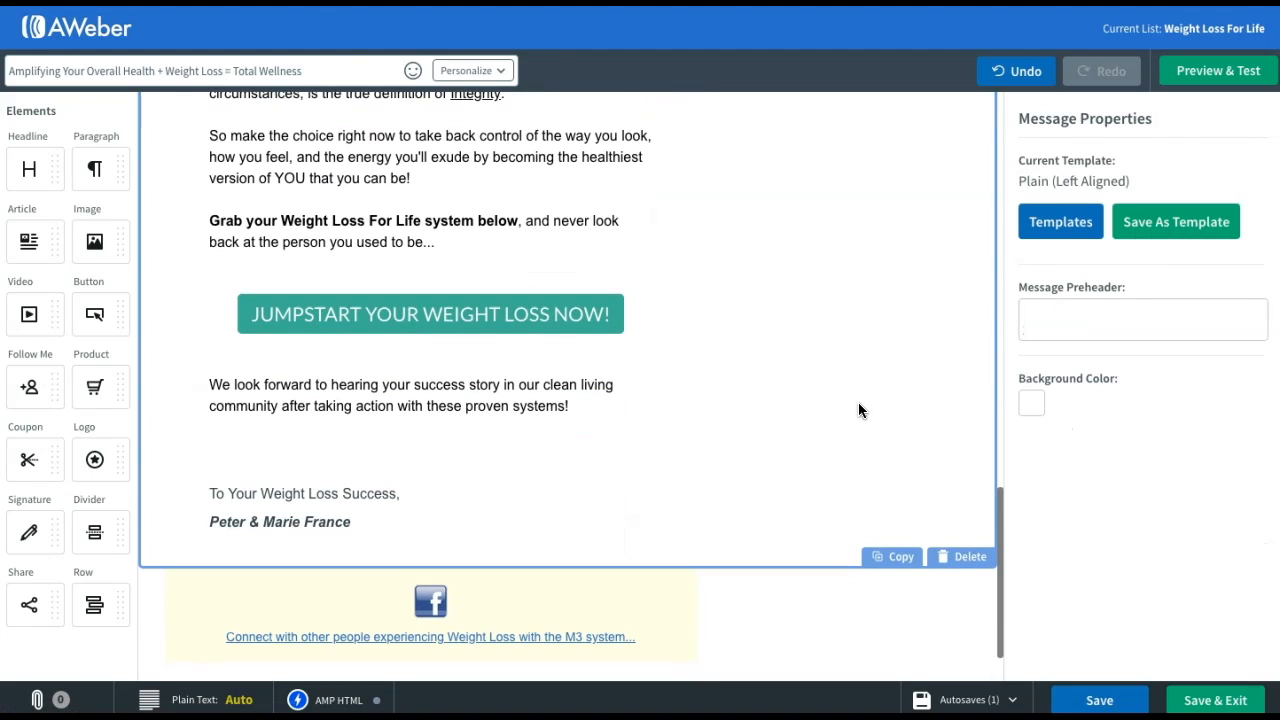
click(1224, 706)
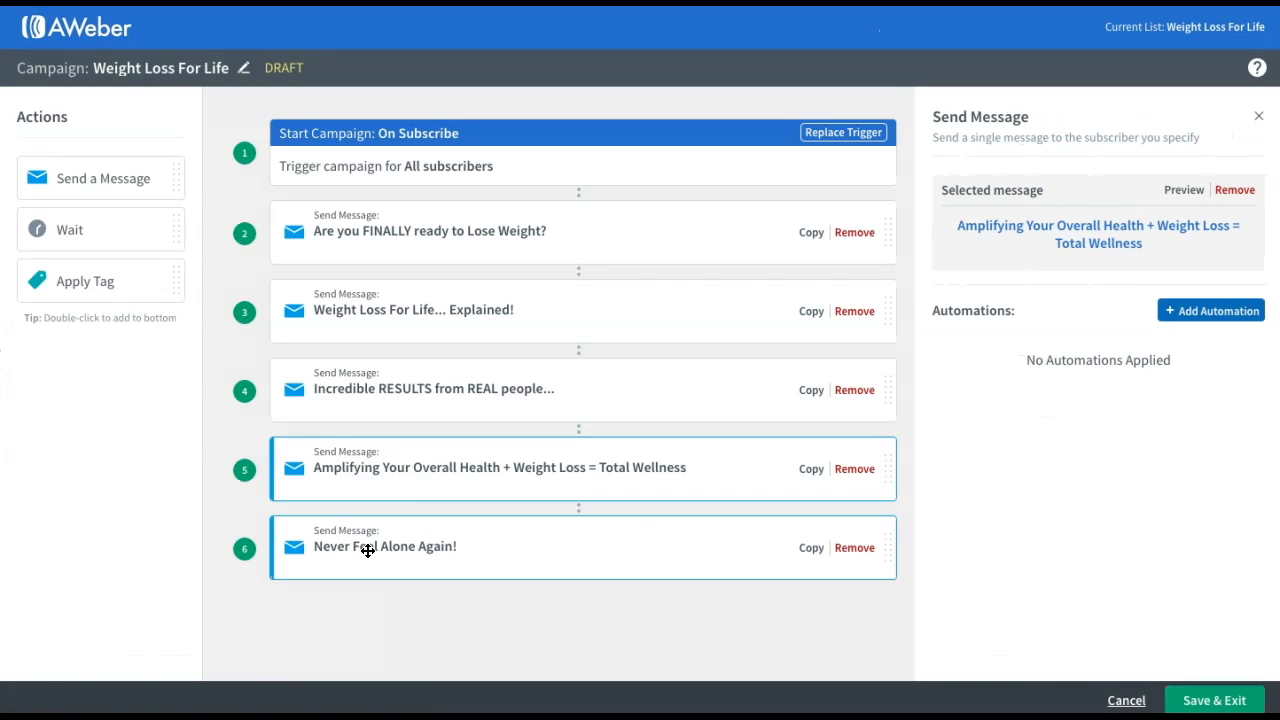
Open the Never Feel Alone Again! message in the email editor
click(366, 548)
click(994, 228)
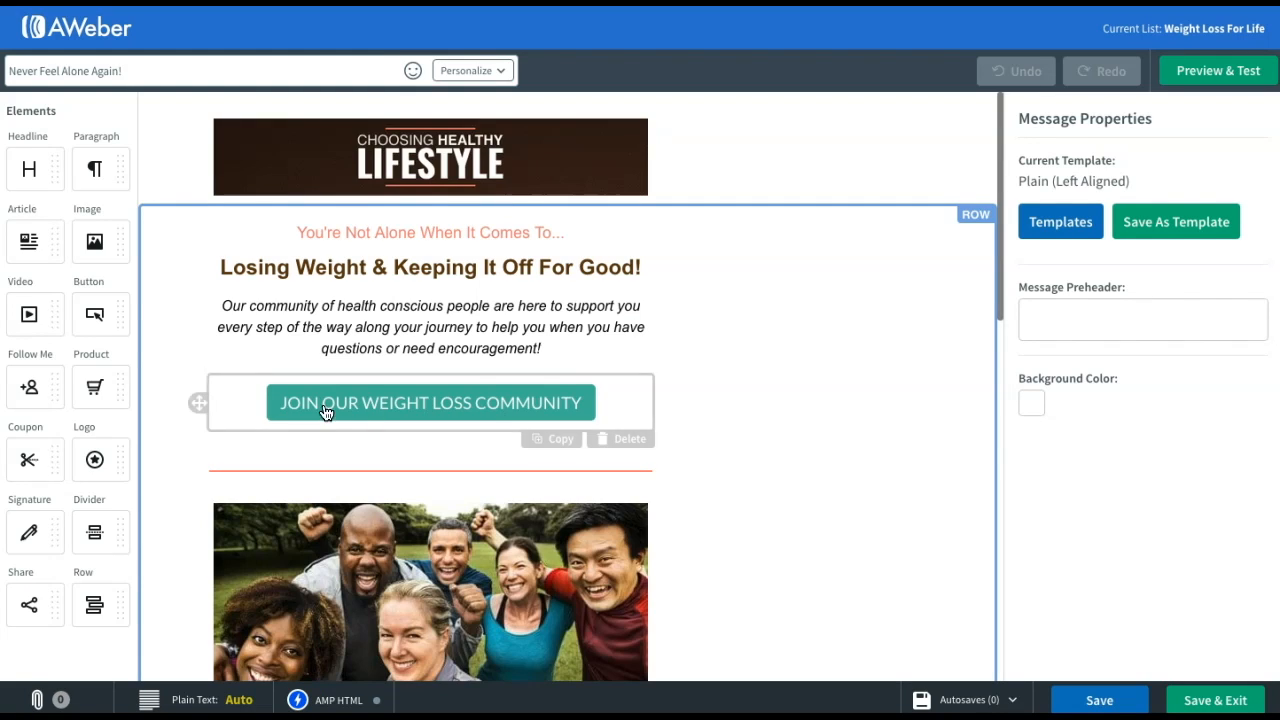
scroll(579, 408, down, 8)
scroll(576, 404, down, 1)
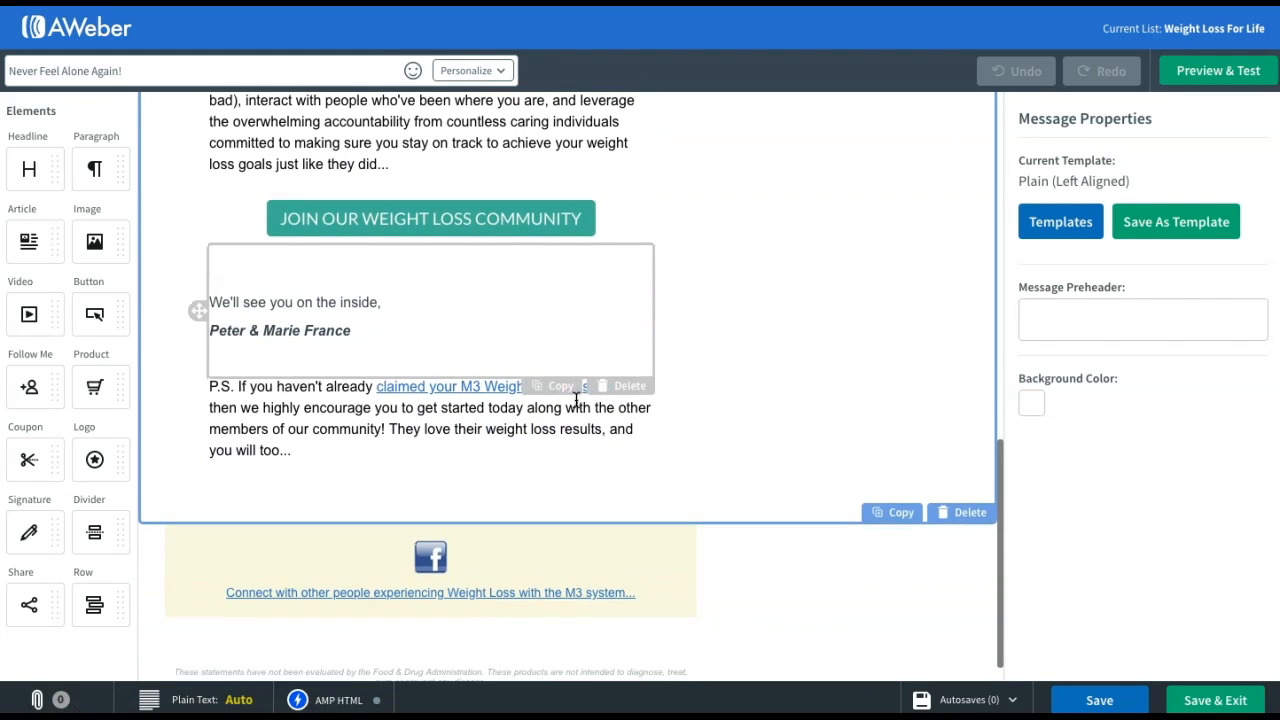
click(404, 390)
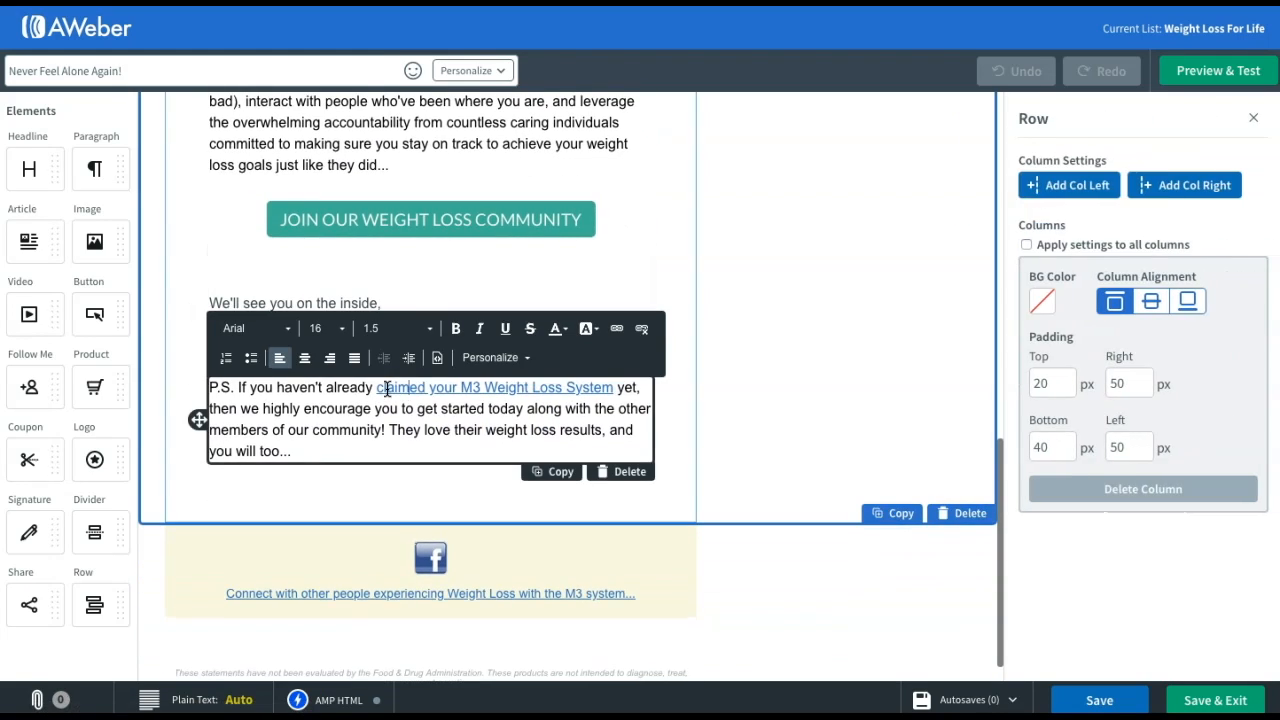
double_click(379, 390)
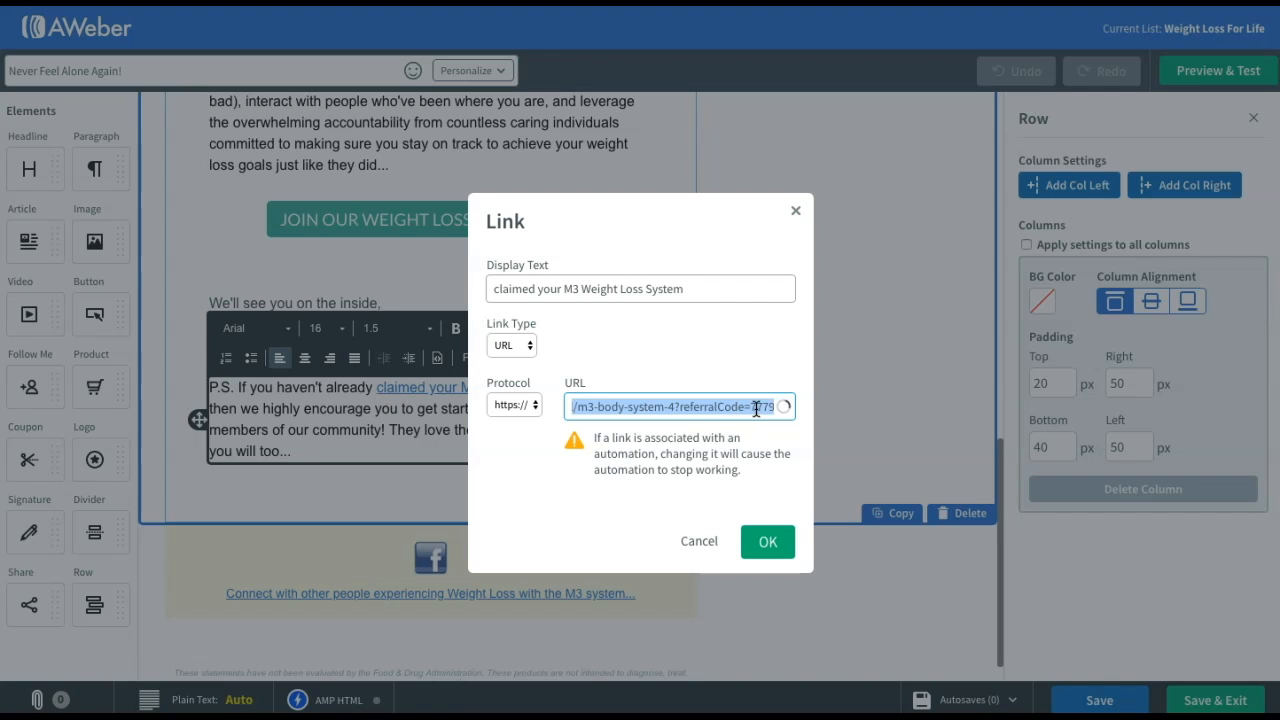
click(753, 407)
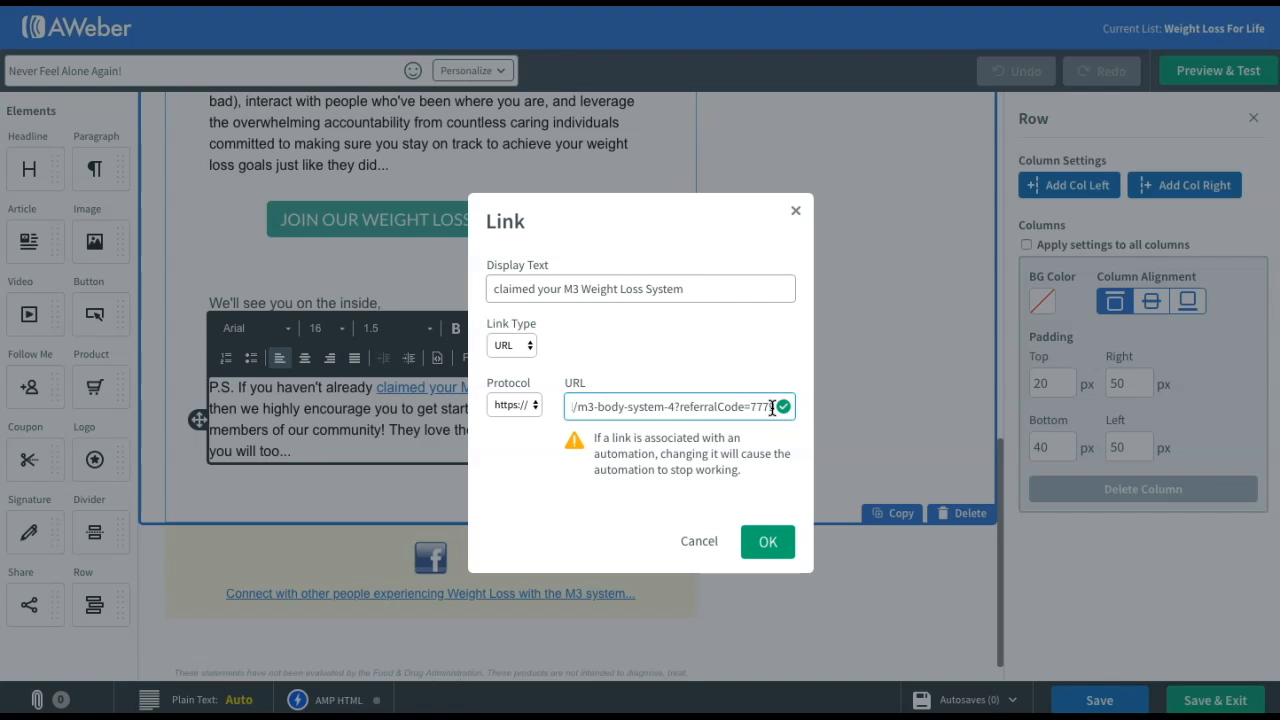
double_click(755, 407)
key(BackSpace)
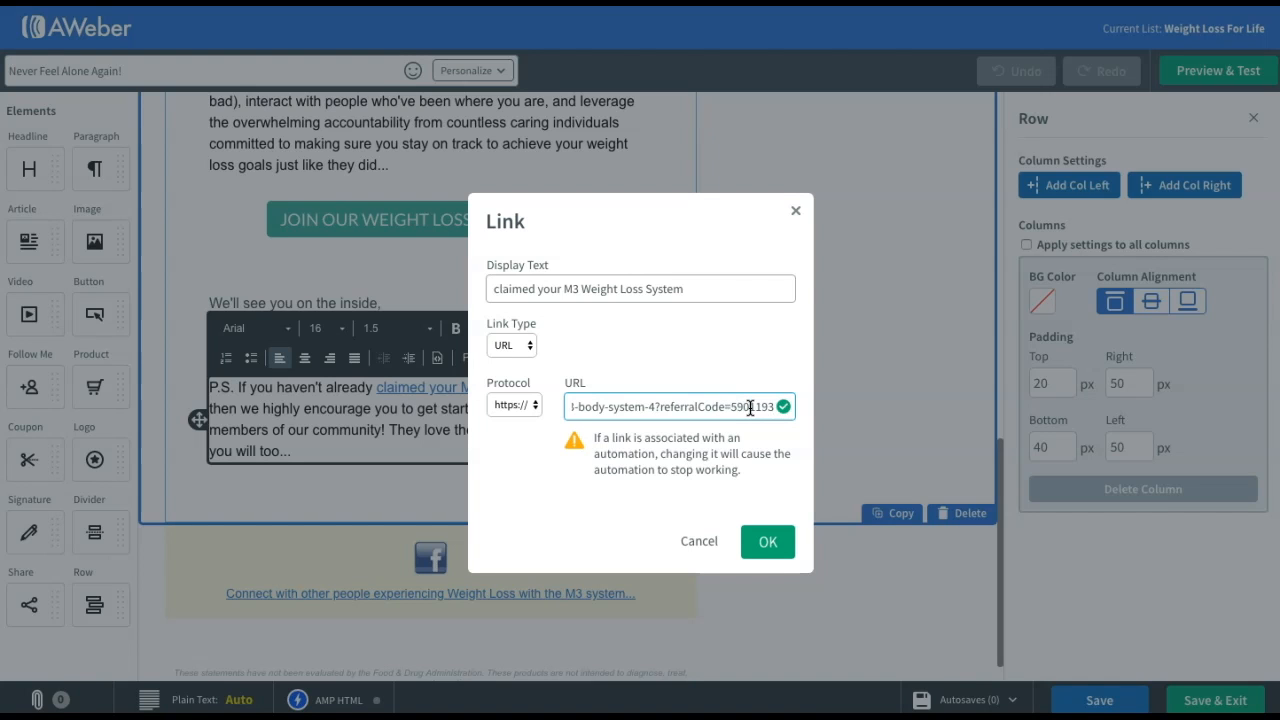
click(767, 543)
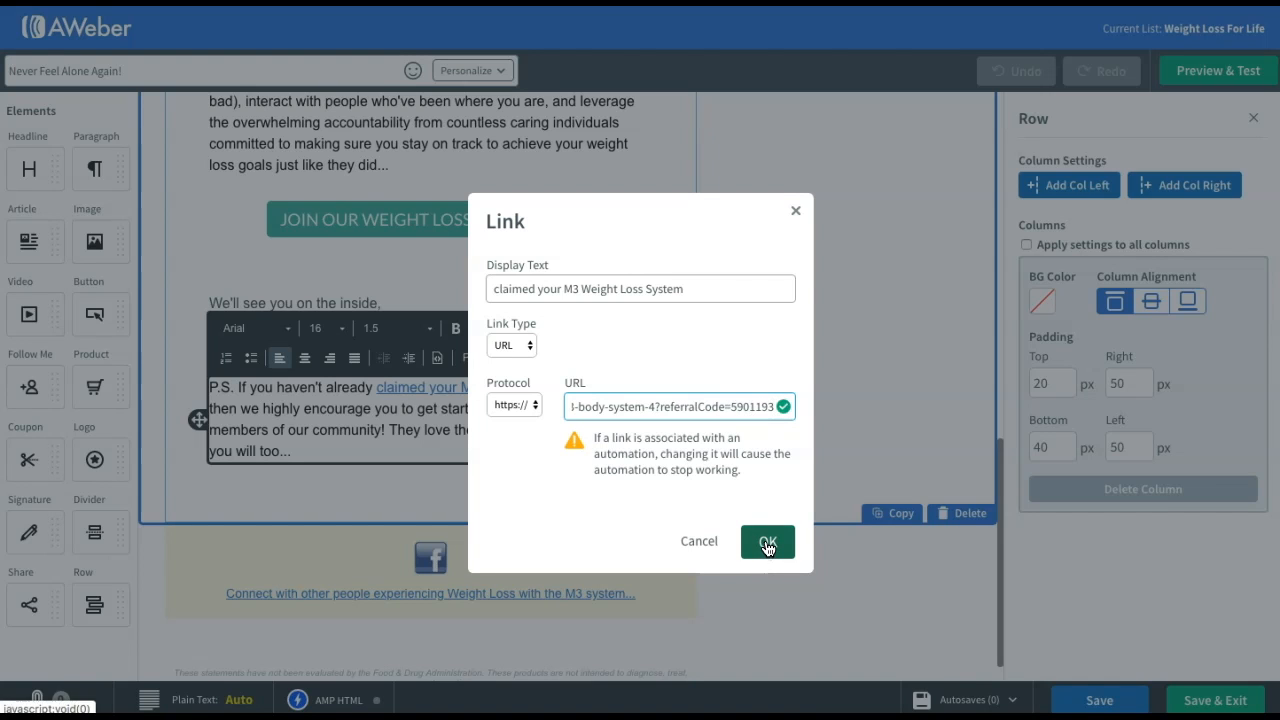
Save the message and campaign, activate Weight Loss For Life, and begin a new list from Manage Lists
click(1226, 706)
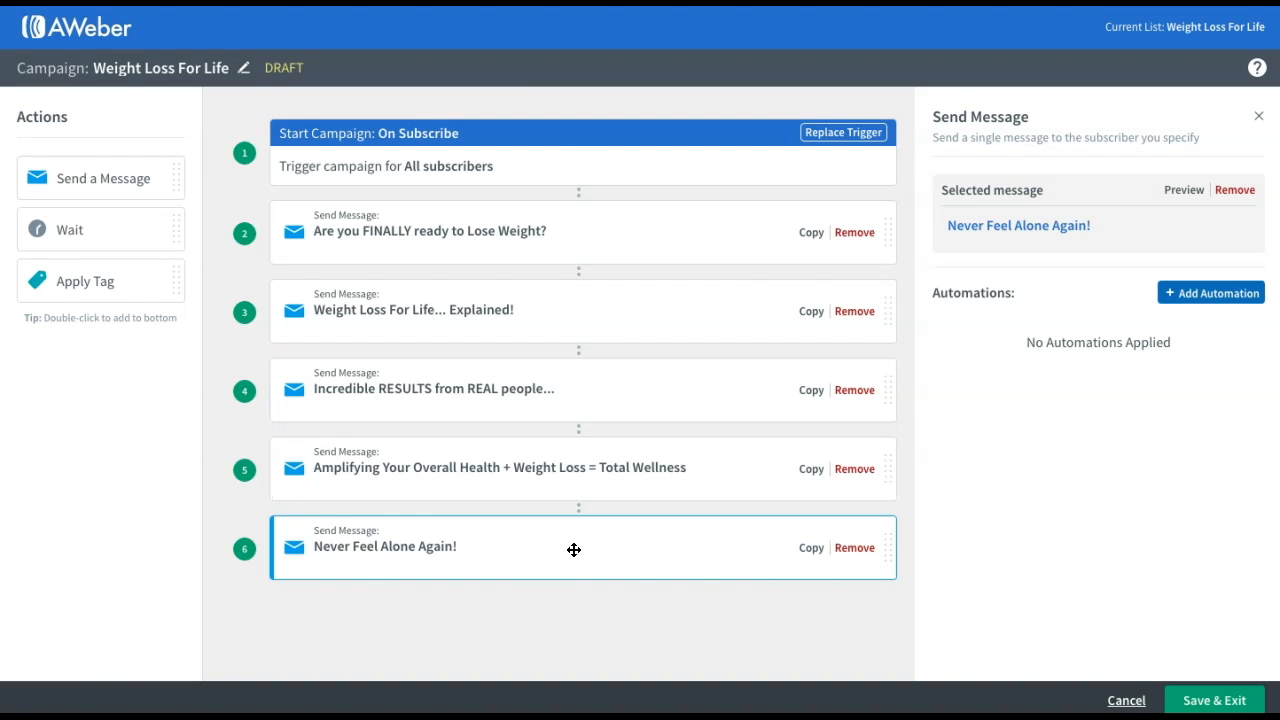
click(1213, 702)
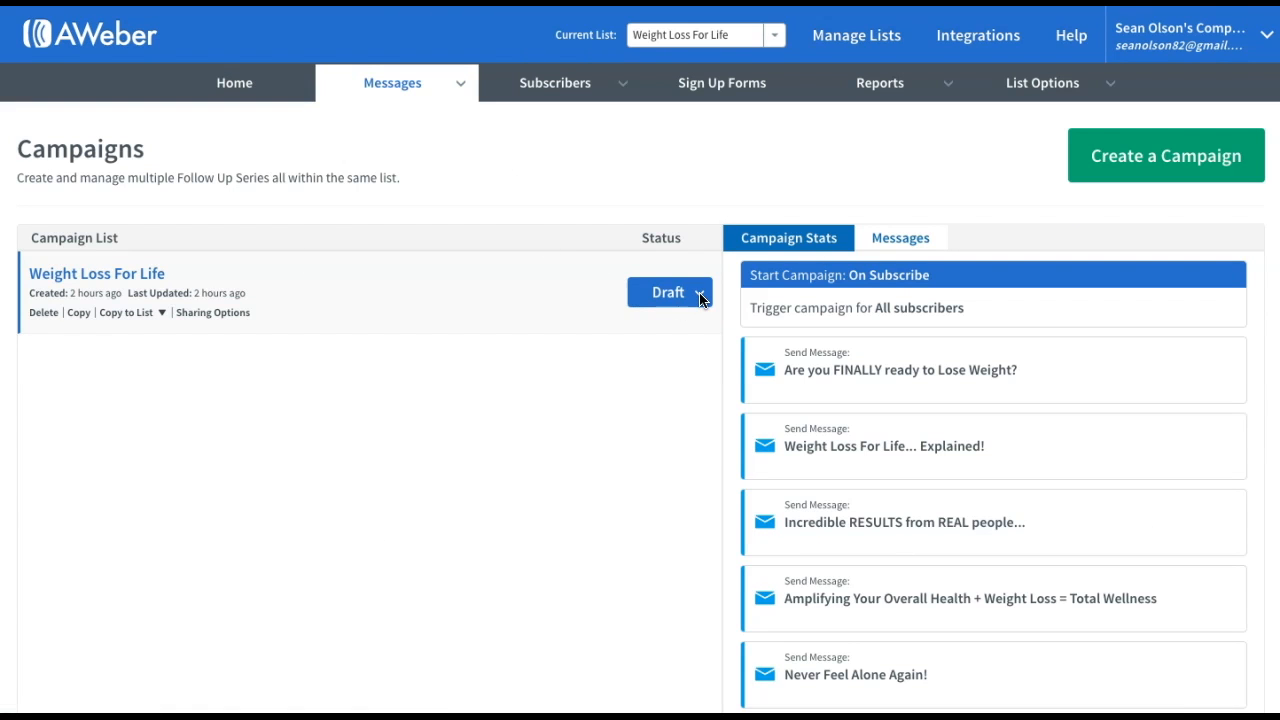
click(700, 296)
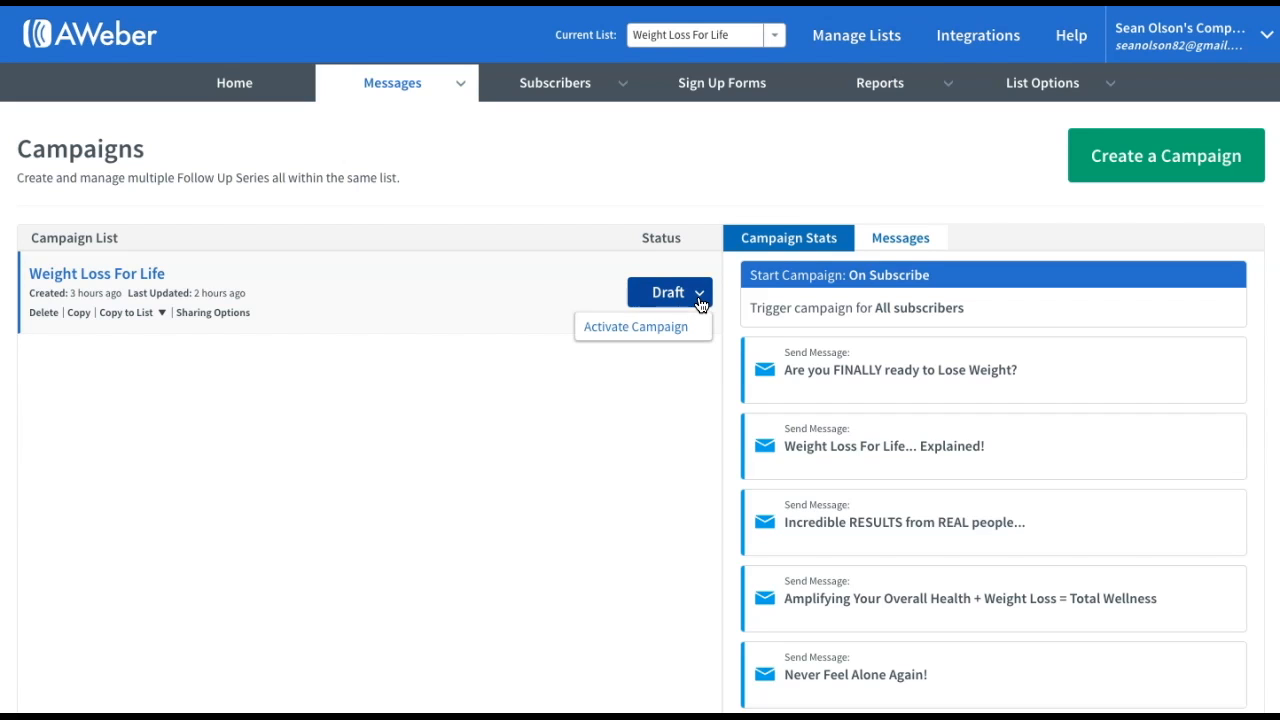
click(617, 330)
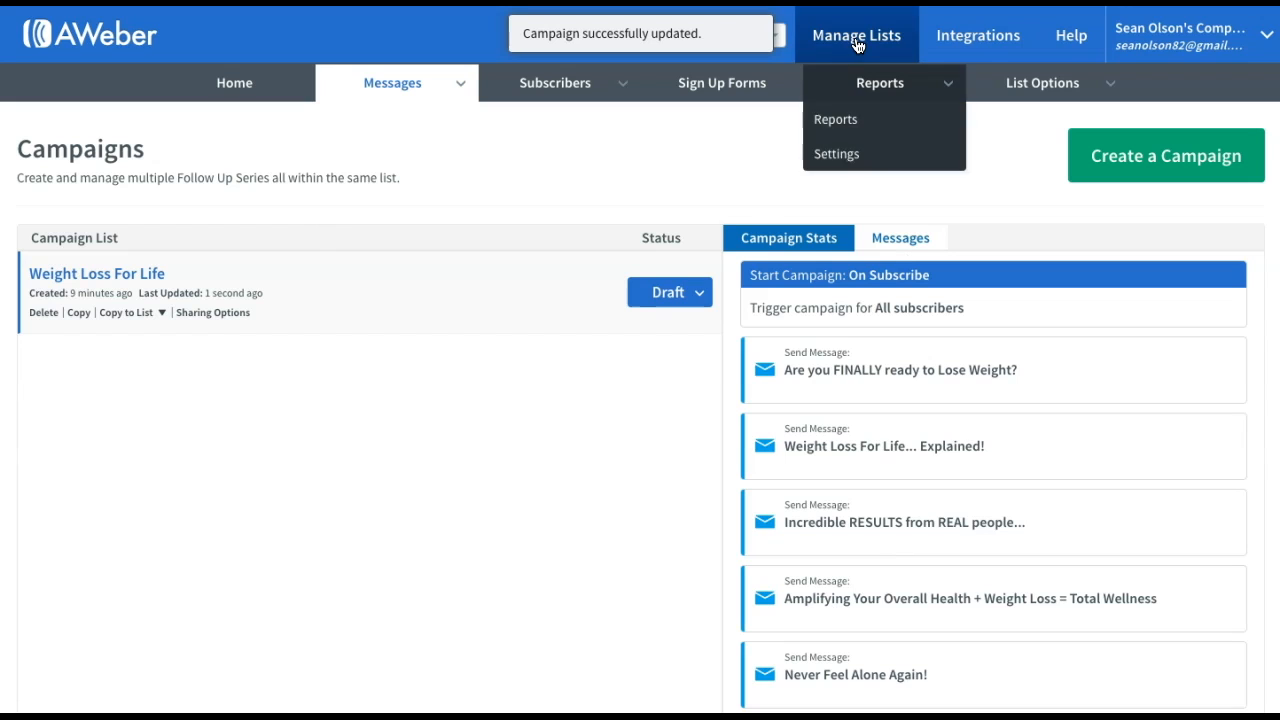
click(857, 45)
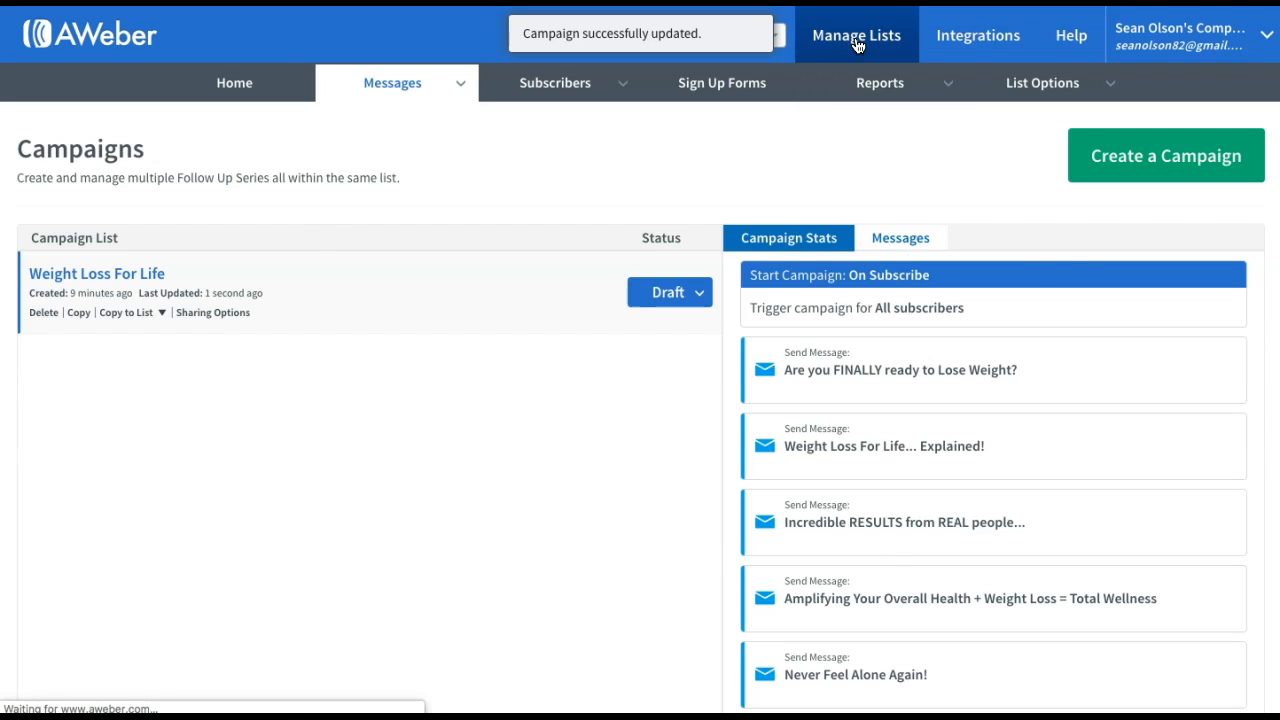
click(1070, 164)
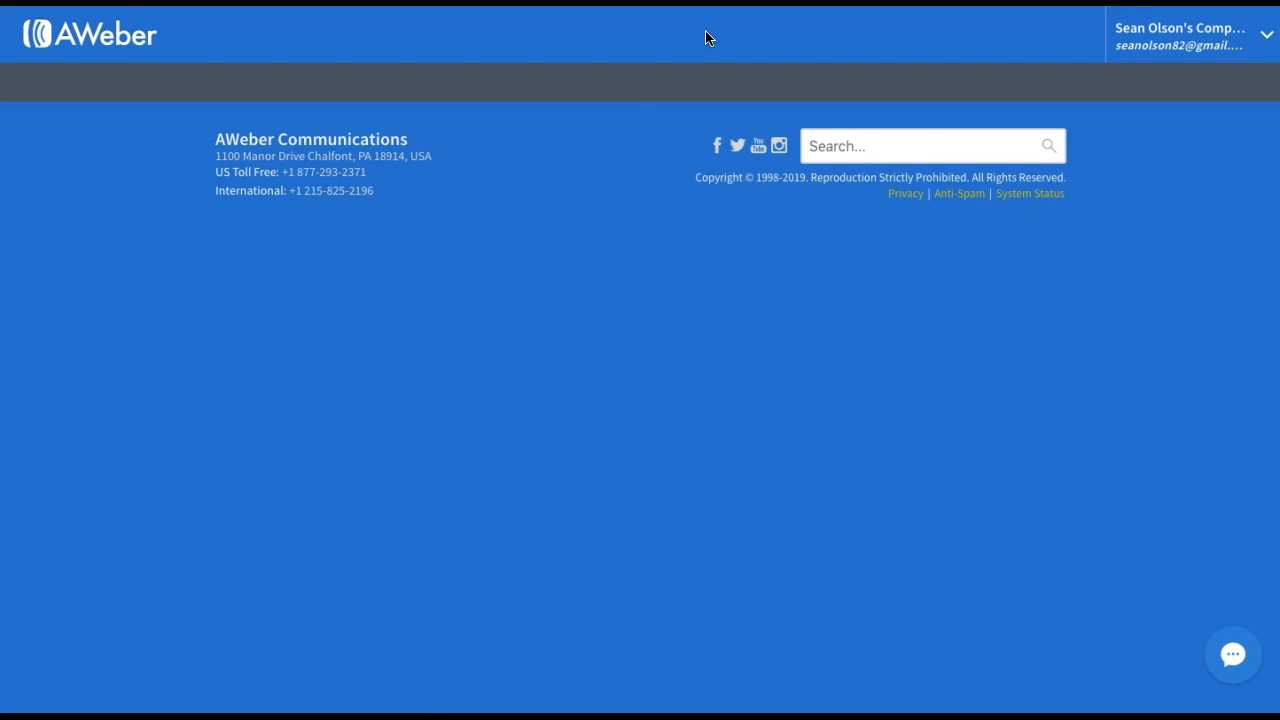
Return to the Step #2: Access Emails tab and select the HEALTHY SKIN Aweber share code
key(ctrl+Tab)
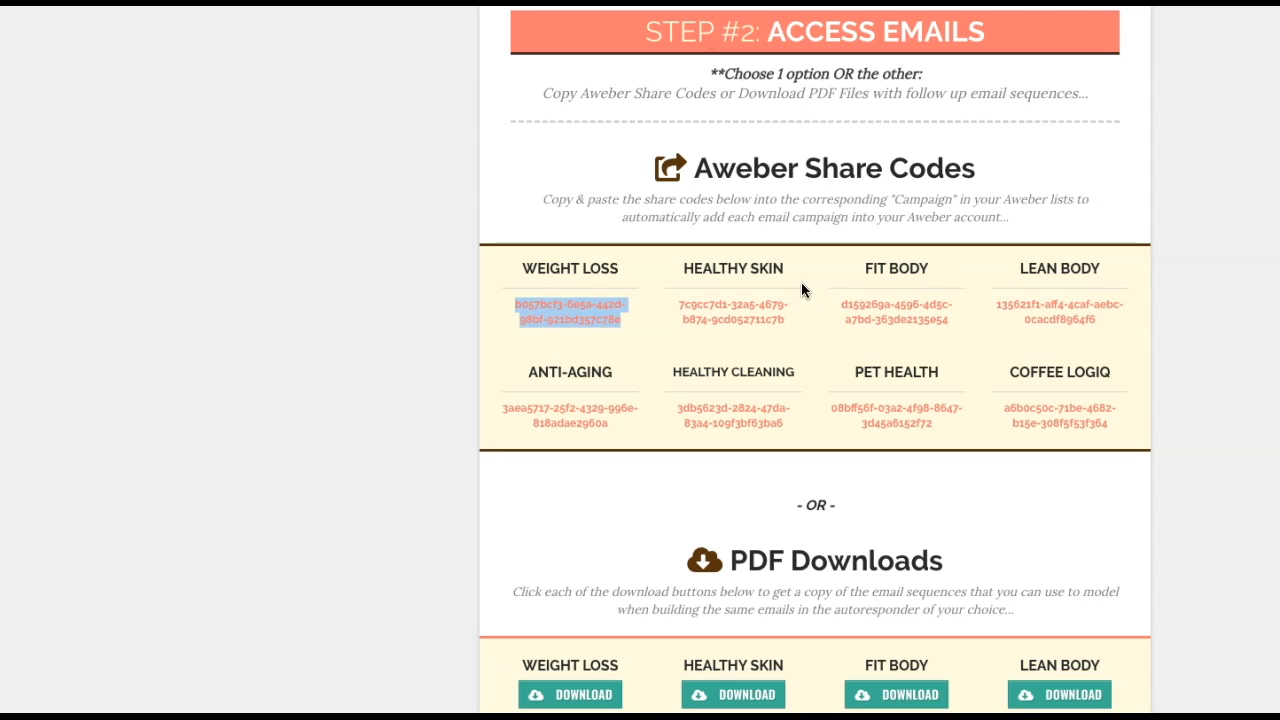
click(689, 270)
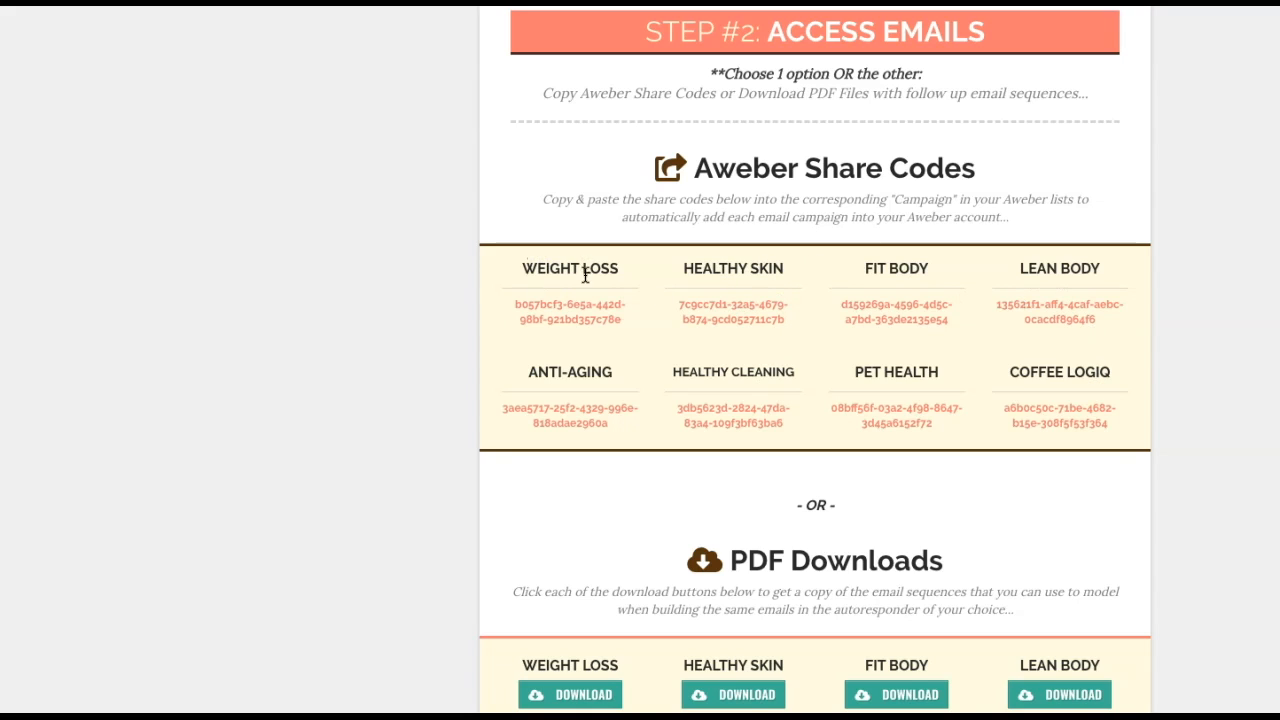
drag(677, 303, 798, 330)
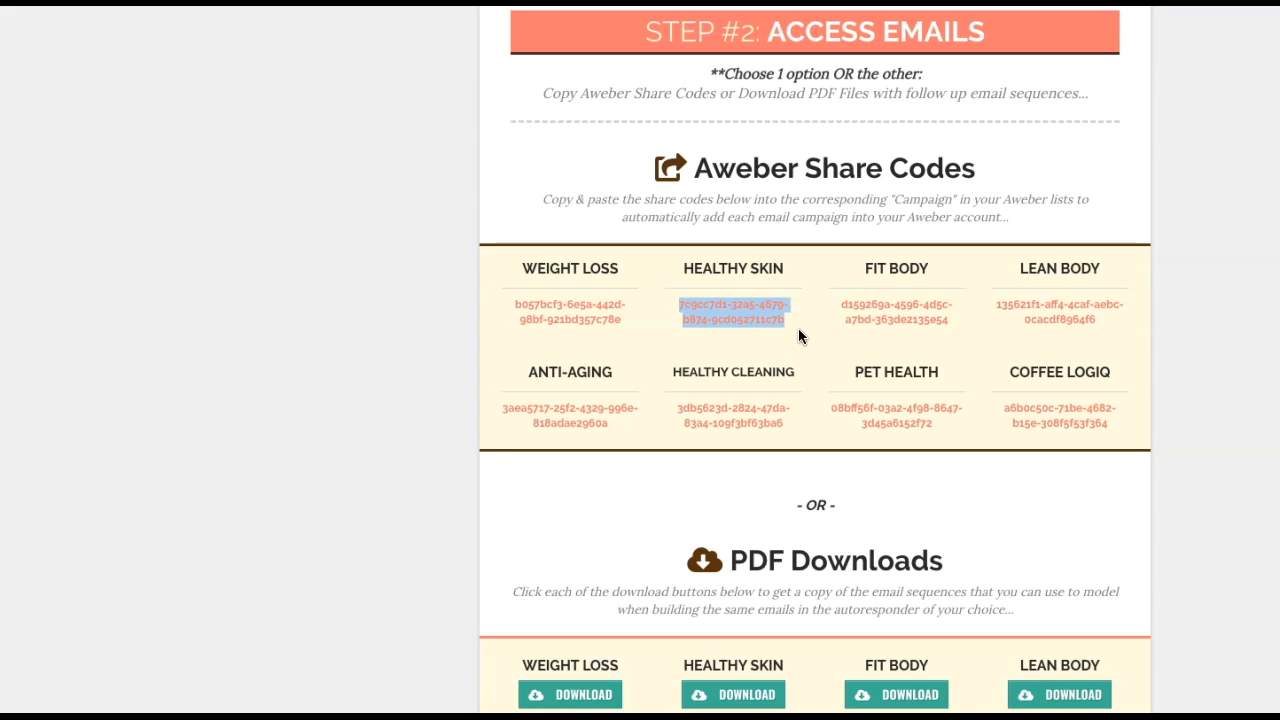
click(799, 330)
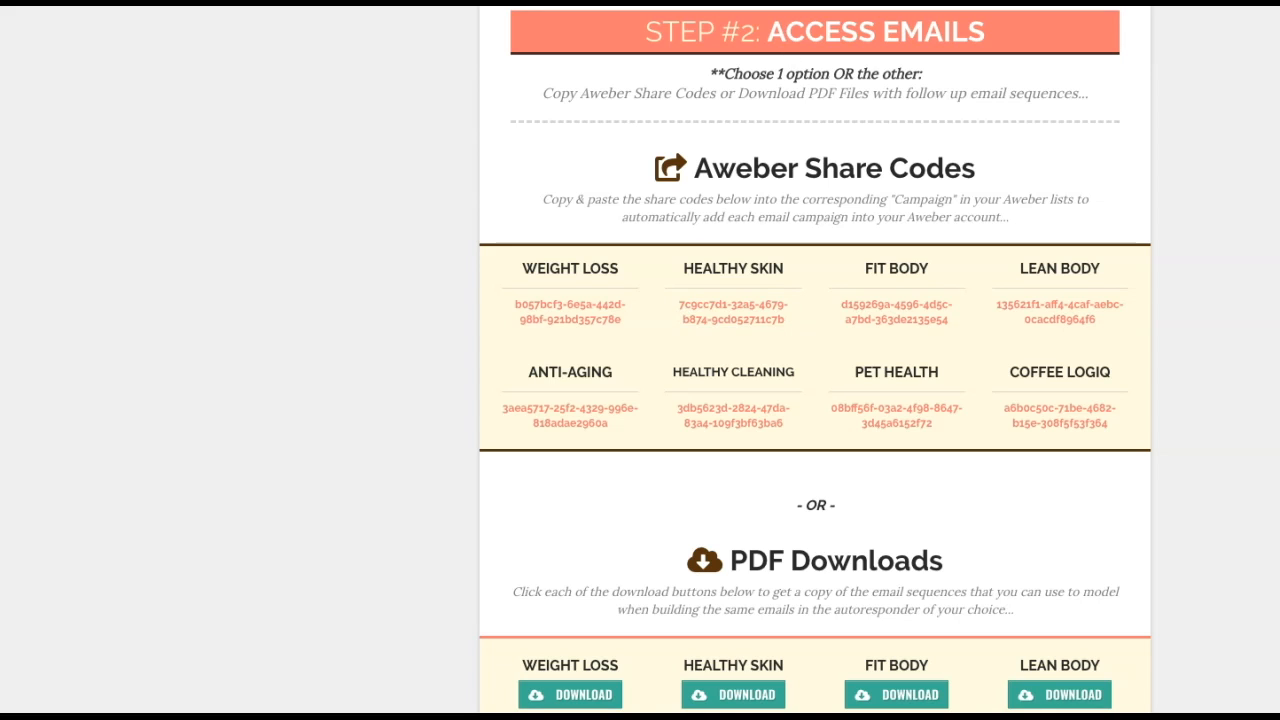
scroll(955, 385, up, 1)
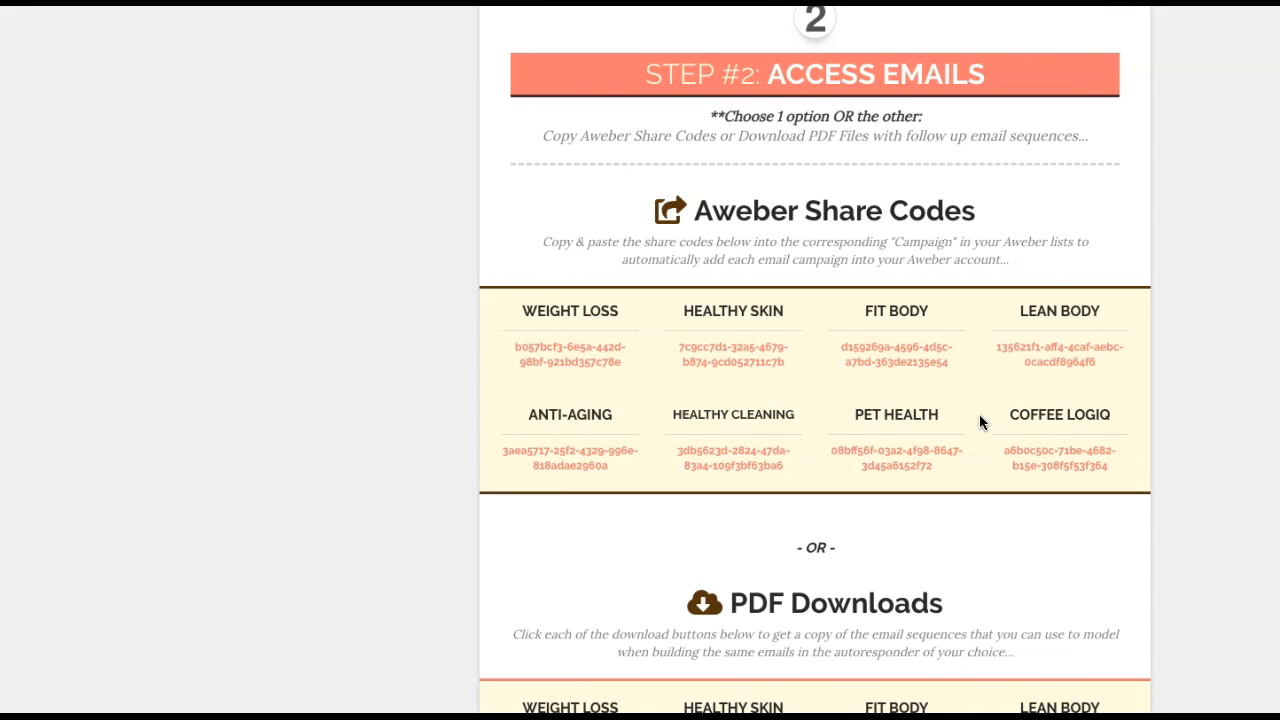